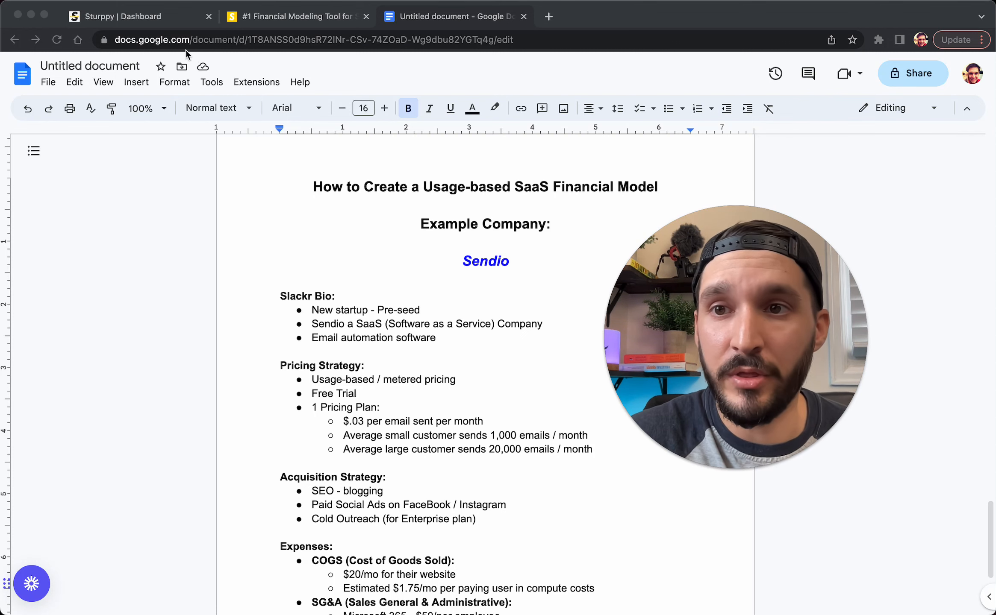
Step: Review the Sendio brief in the Google Docs document, covering its pricing strategy, acquisition strategy and expenses
click(154, 19)
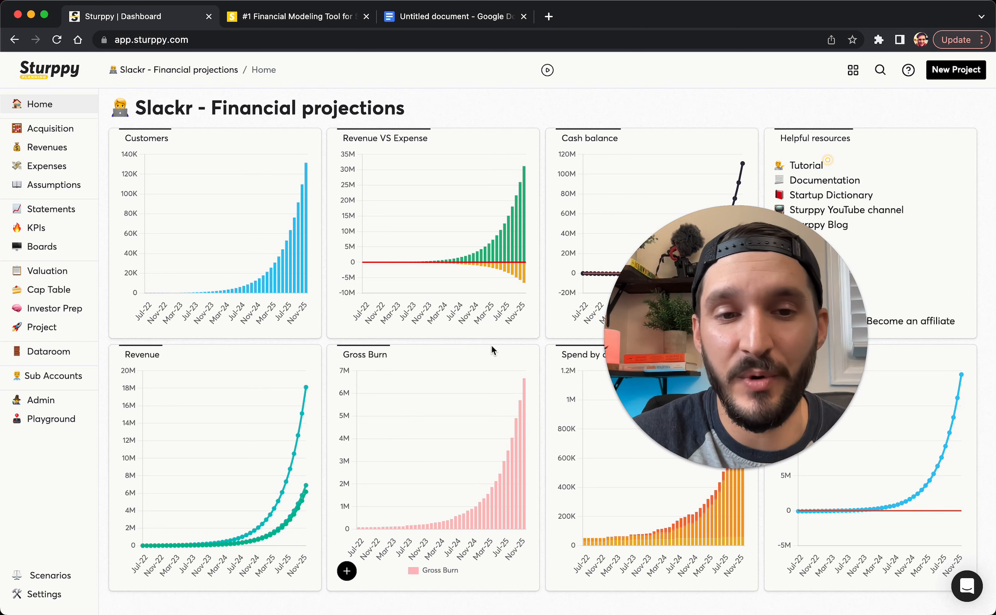
click(438, 17)
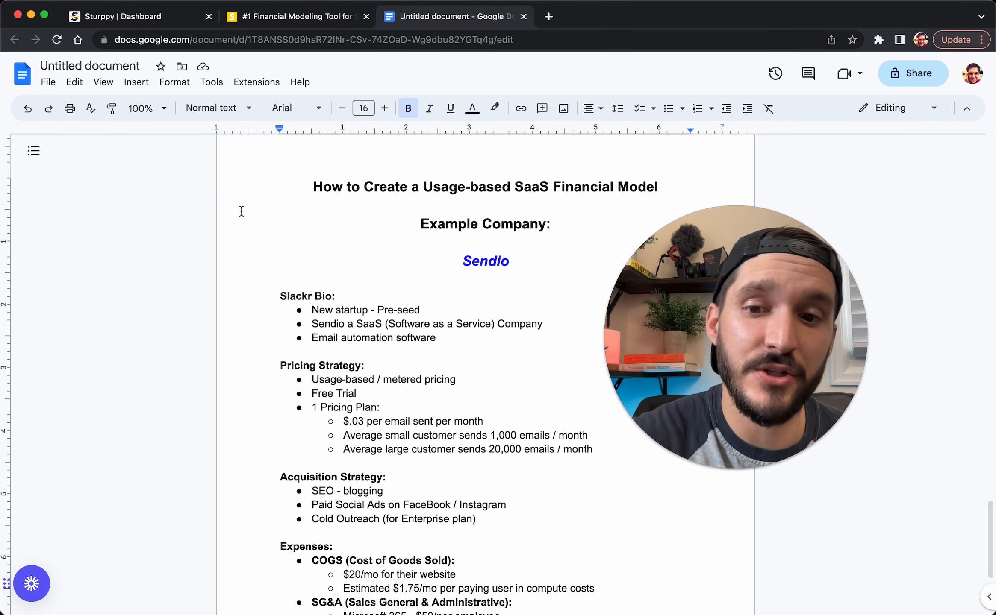
drag(478, 519, 274, 461)
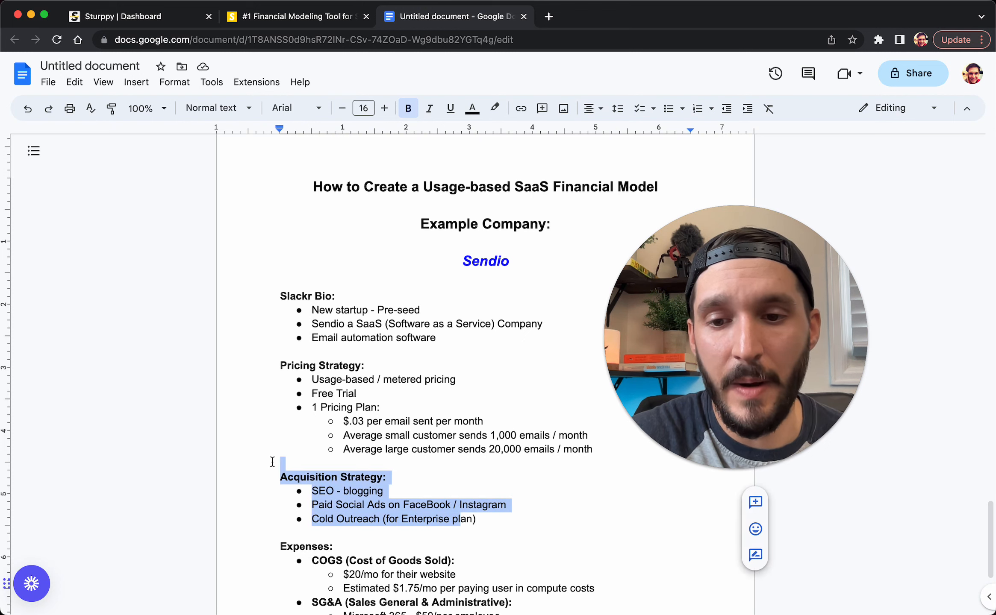
click(333, 487)
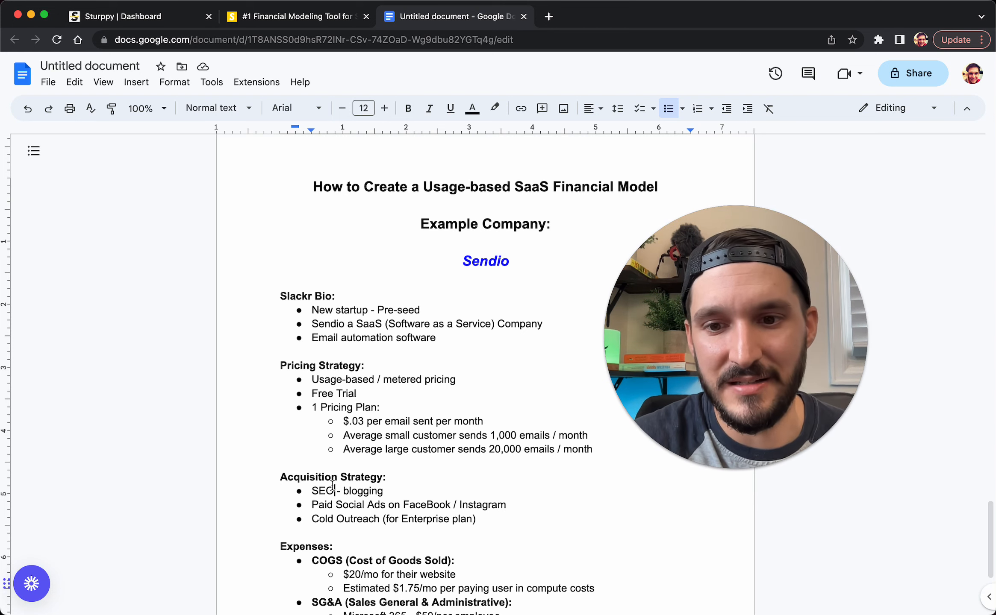
scroll(360, 485, down, 1)
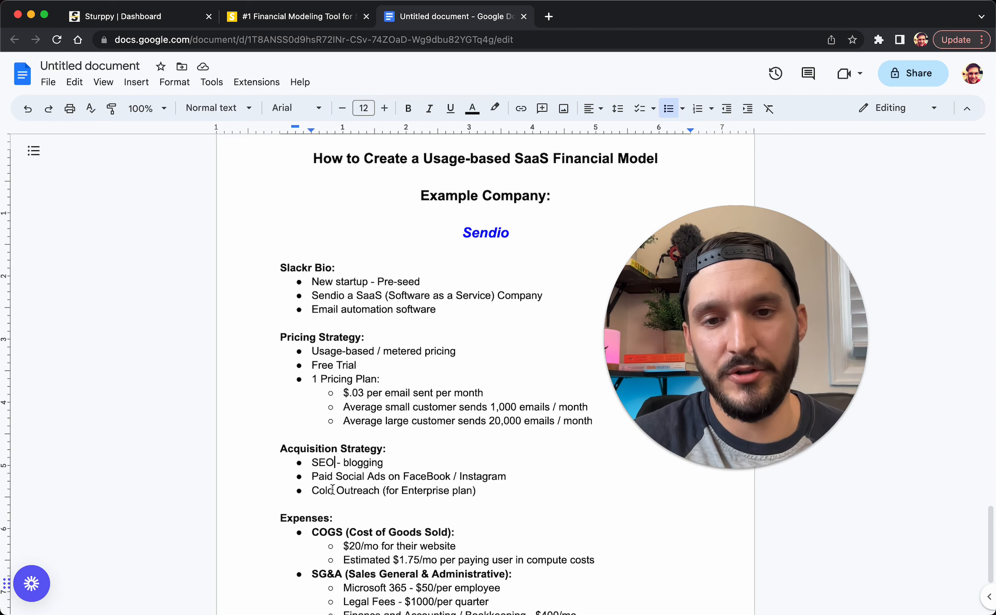
scroll(333, 489, down, 3)
scroll(330, 483, up, 2)
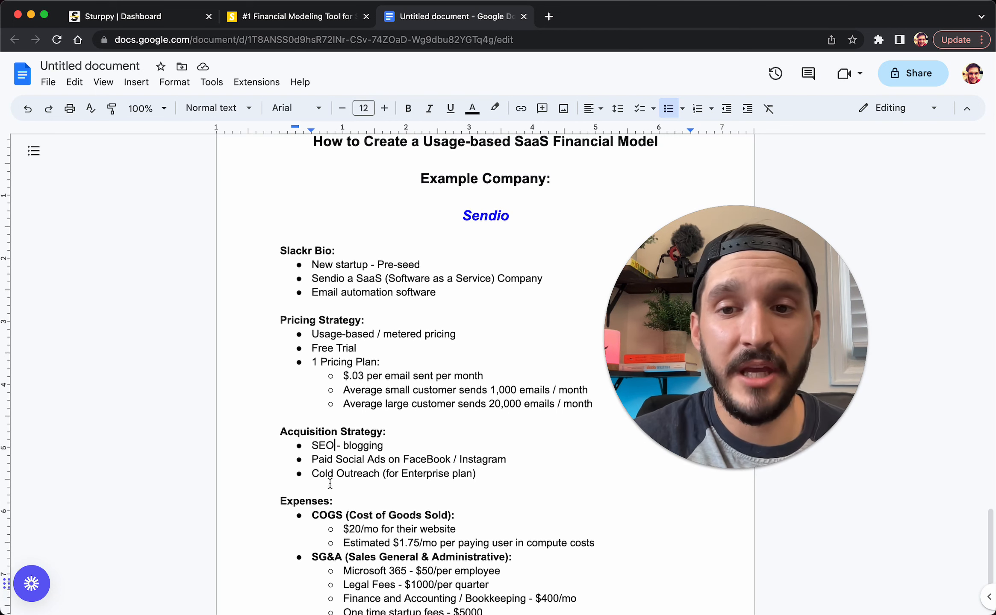
scroll(330, 484, up, 1)
drag(277, 342, 398, 379)
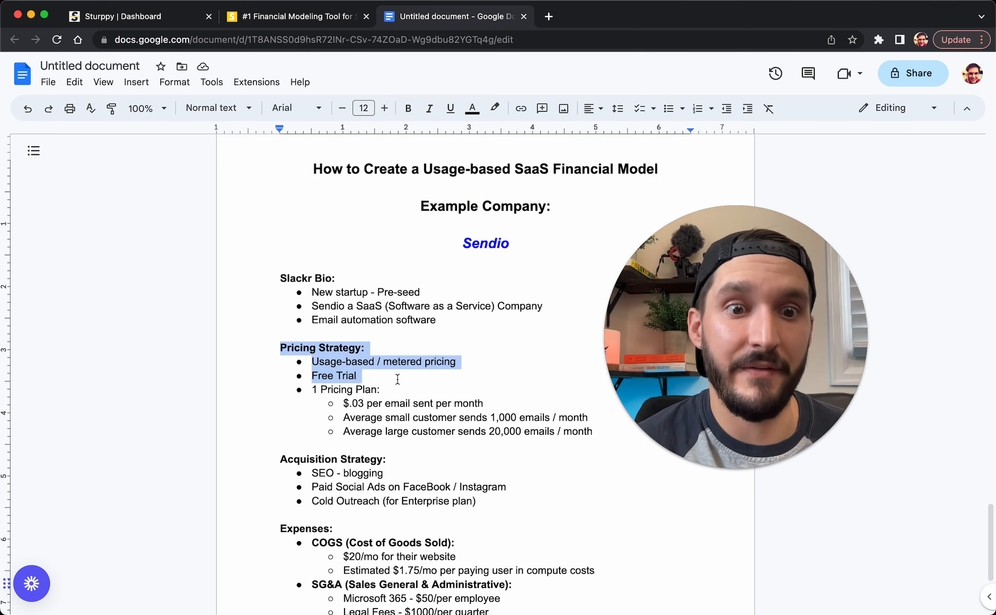
click(397, 379)
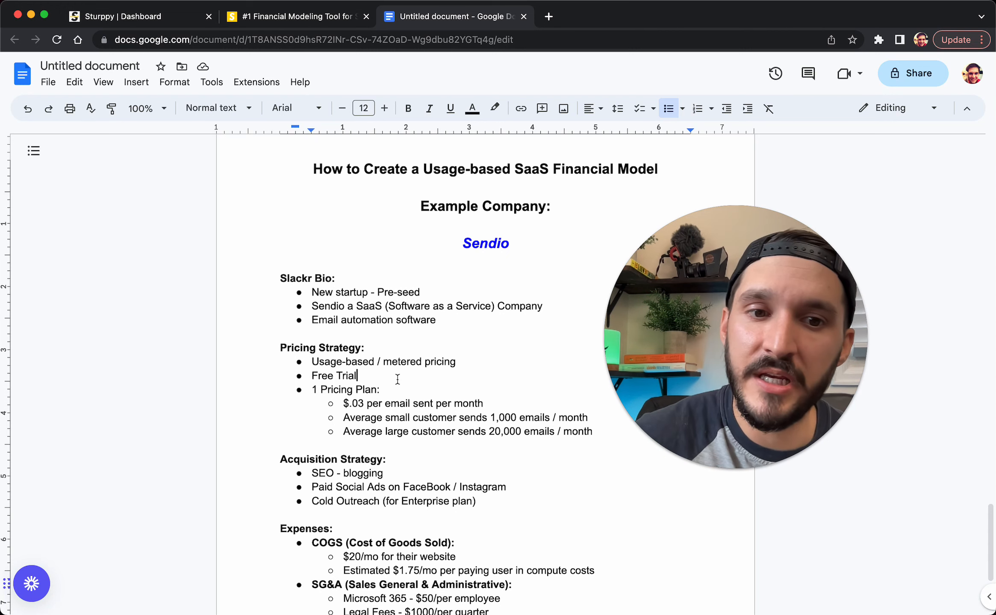
scroll(397, 379, down, 4)
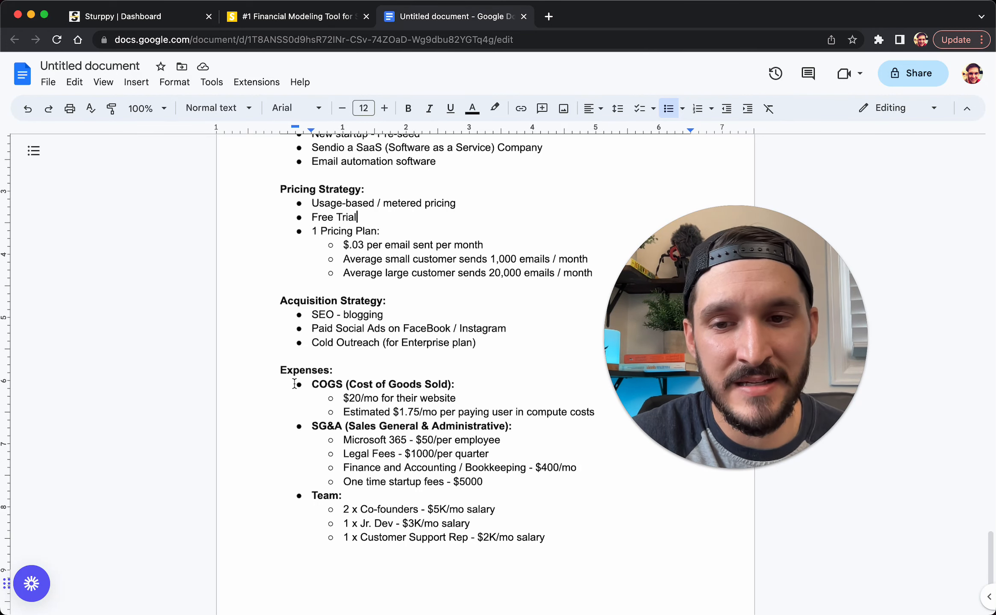
scroll(294, 383, up, 3)
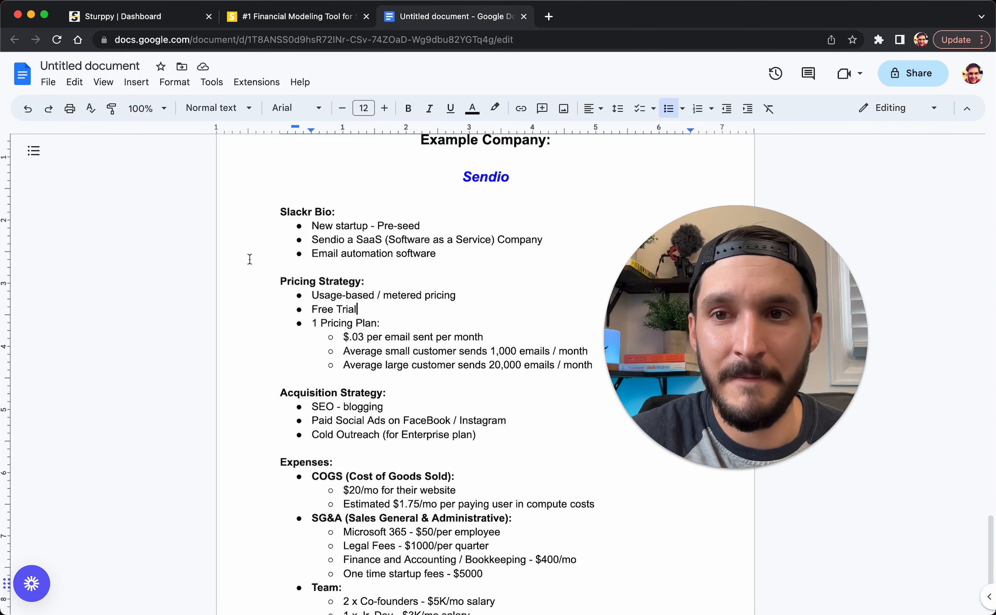
Step: Switch to the Sturppy dashboard, start a new project and look through the financial model templates
click(113, 17)
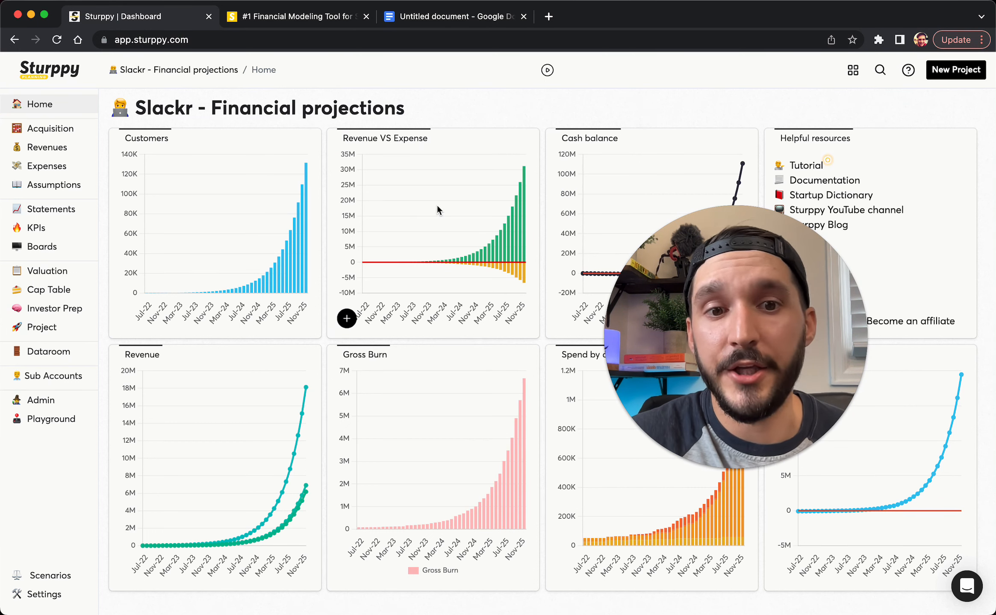
click(317, 20)
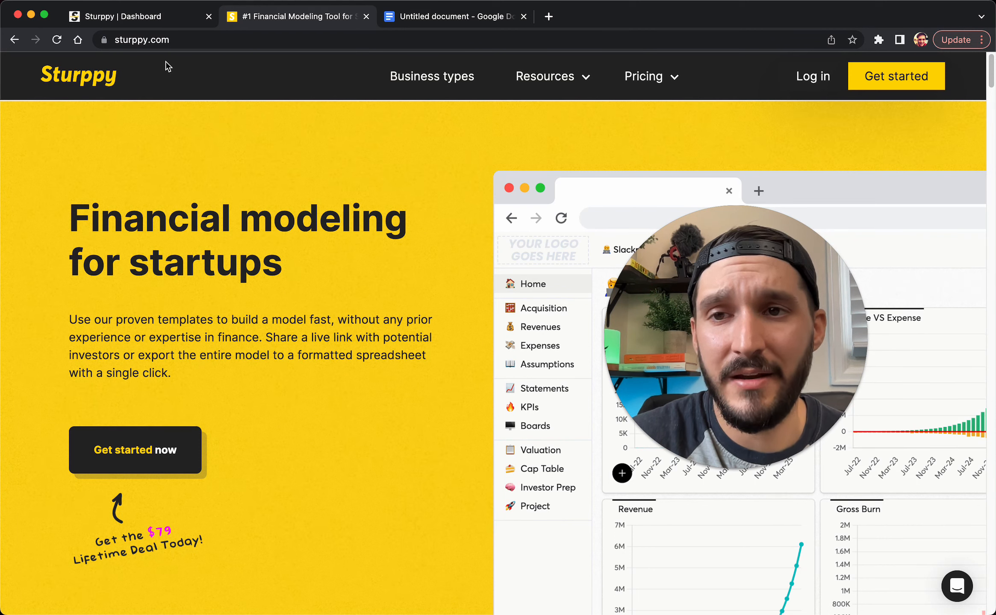
click(159, 18)
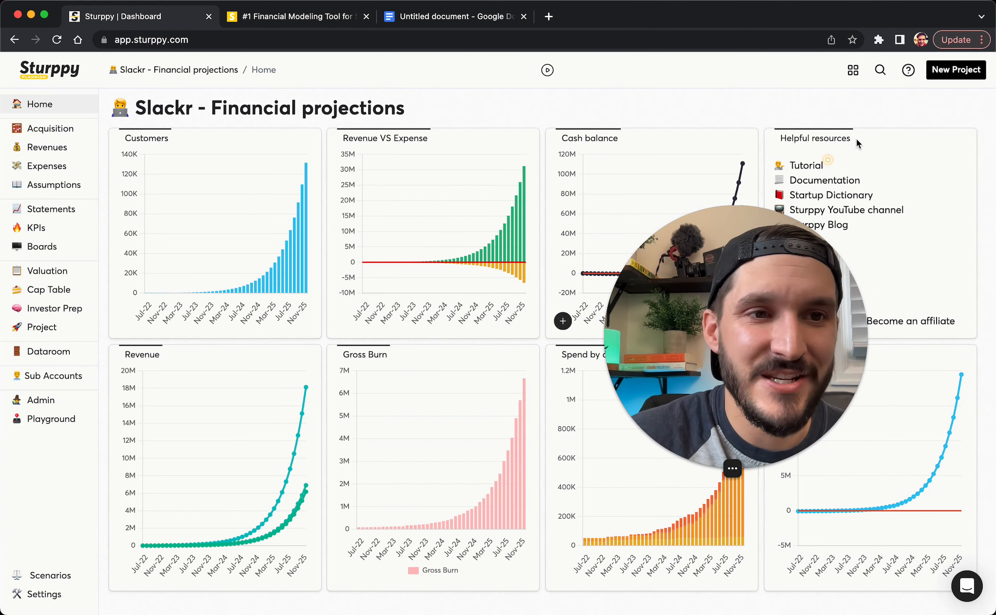
click(955, 69)
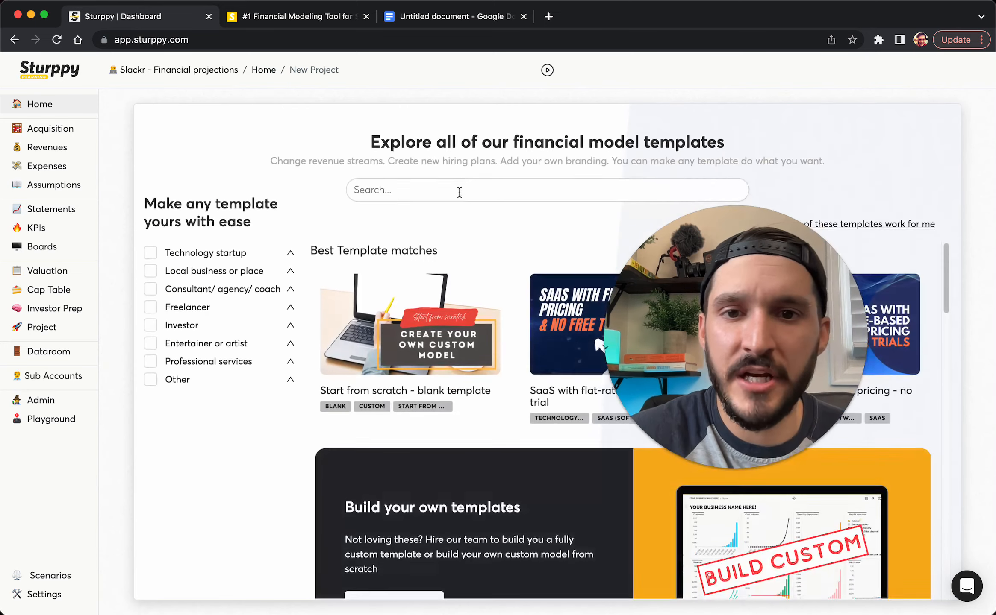
drag(612, 378, 146, 480)
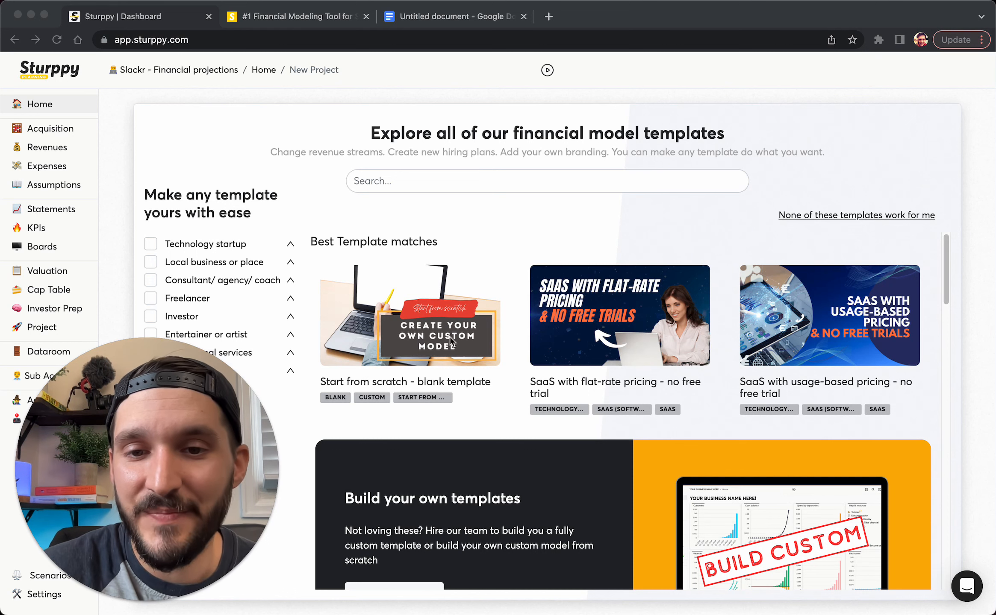
scroll(431, 334, down, 3)
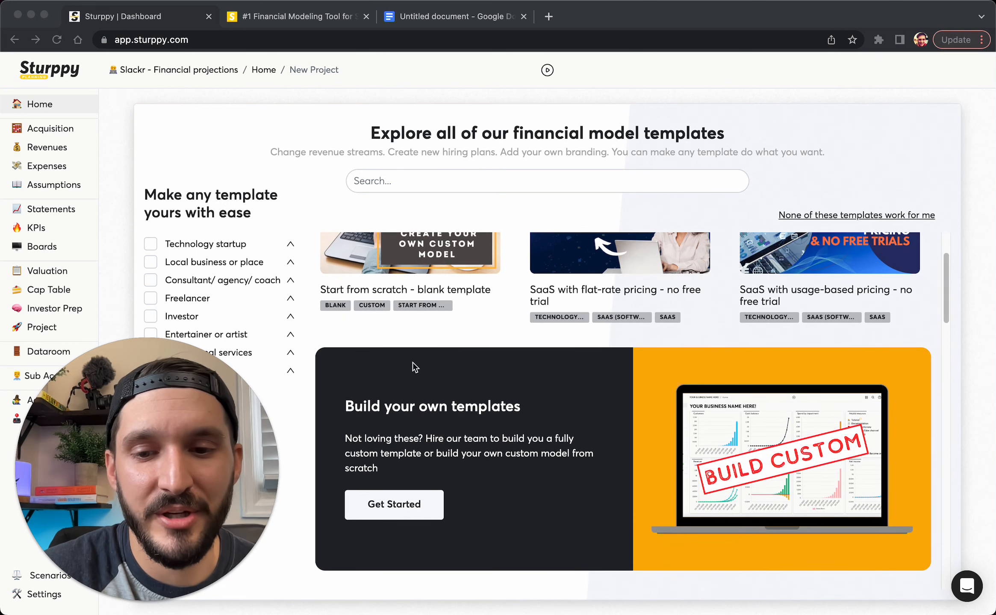
scroll(527, 443, down, 8)
scroll(526, 443, up, 2)
scroll(527, 443, up, 7)
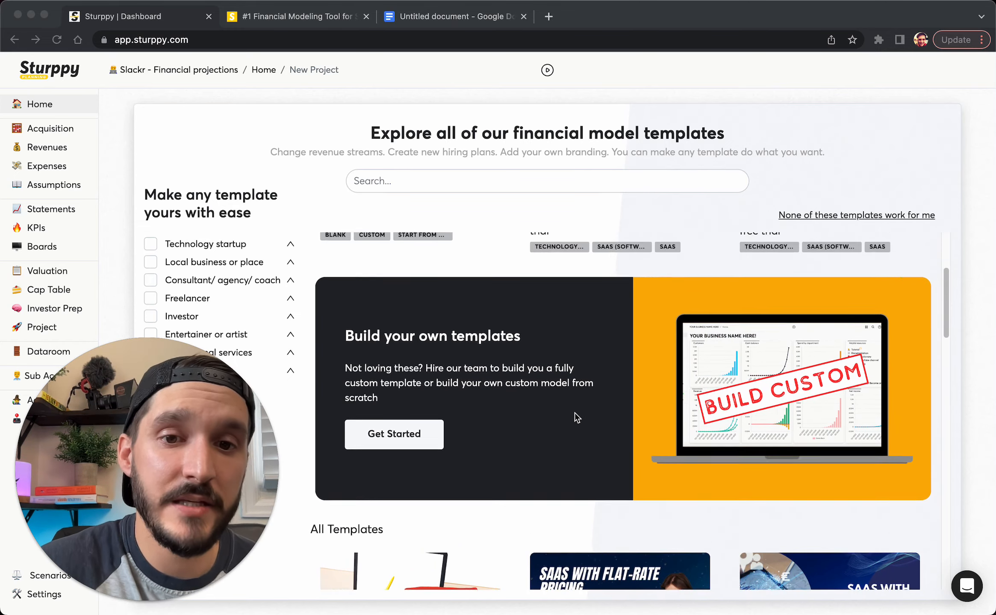
Step: Search the templates for "usage", open "SaaS with usage-based pricing + free trial" and look through its preview images
click(470, 180)
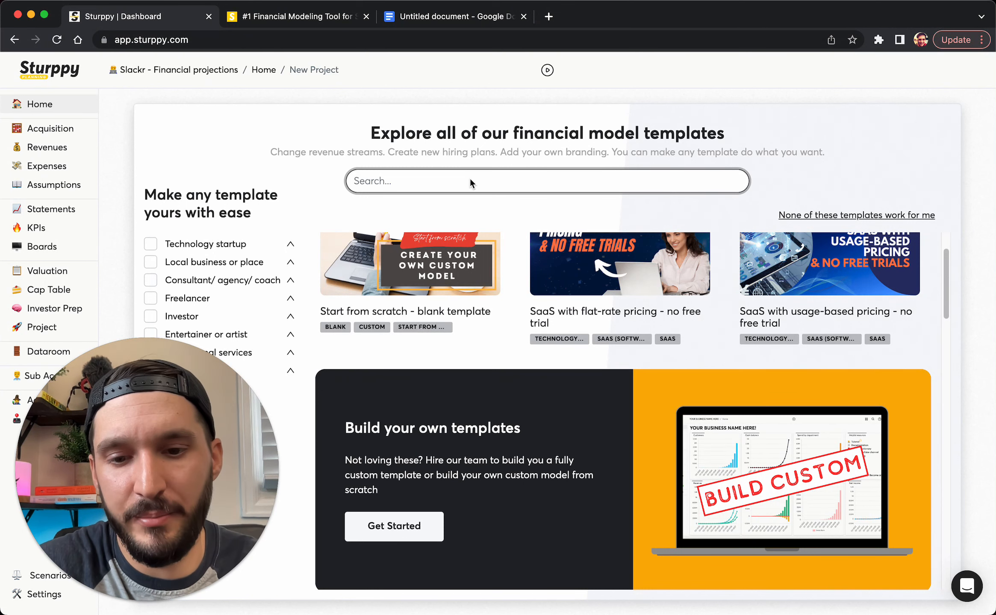
text(usage)
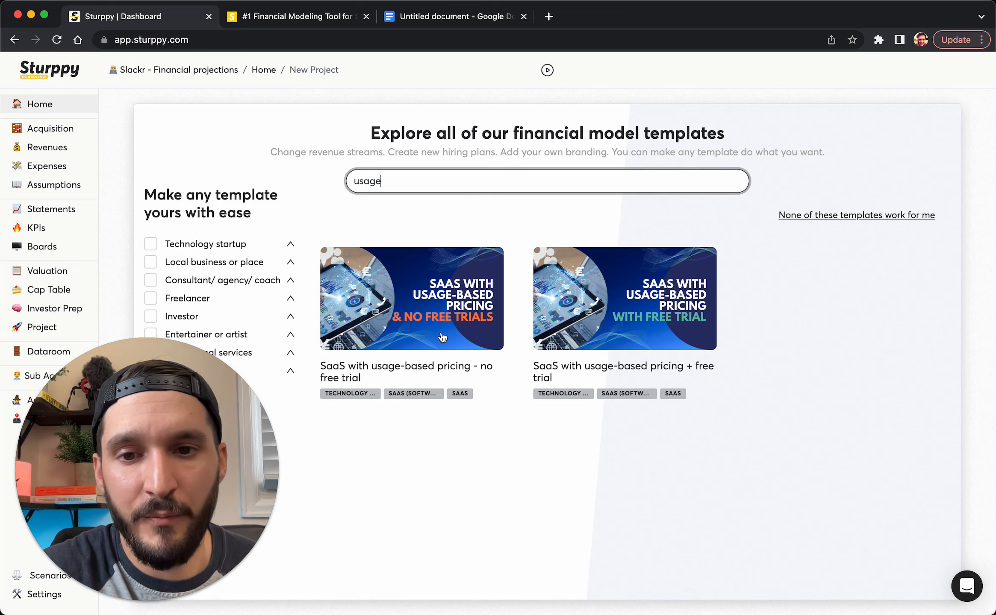
click(625, 323)
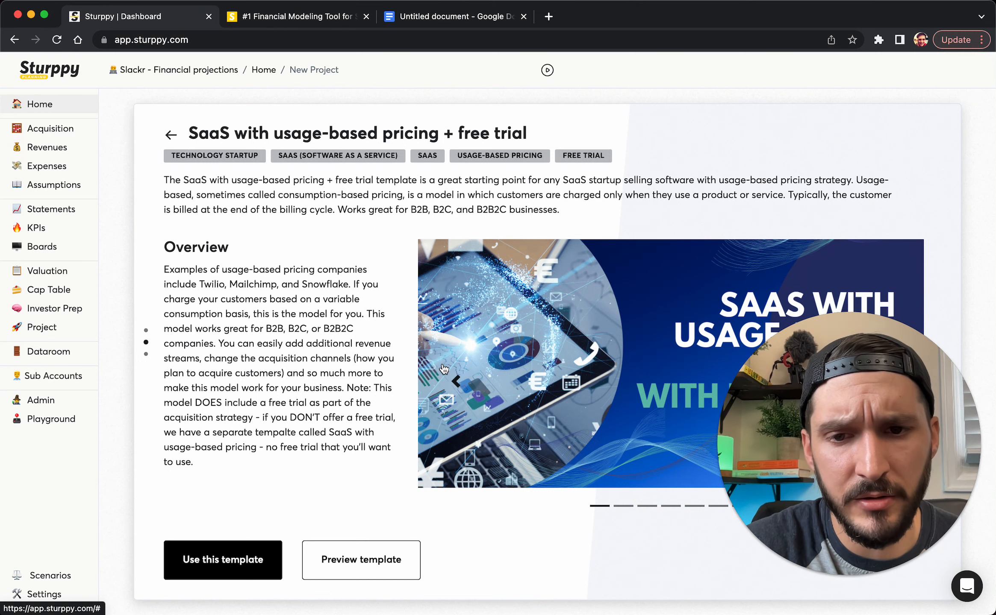
click(456, 382)
click(457, 388)
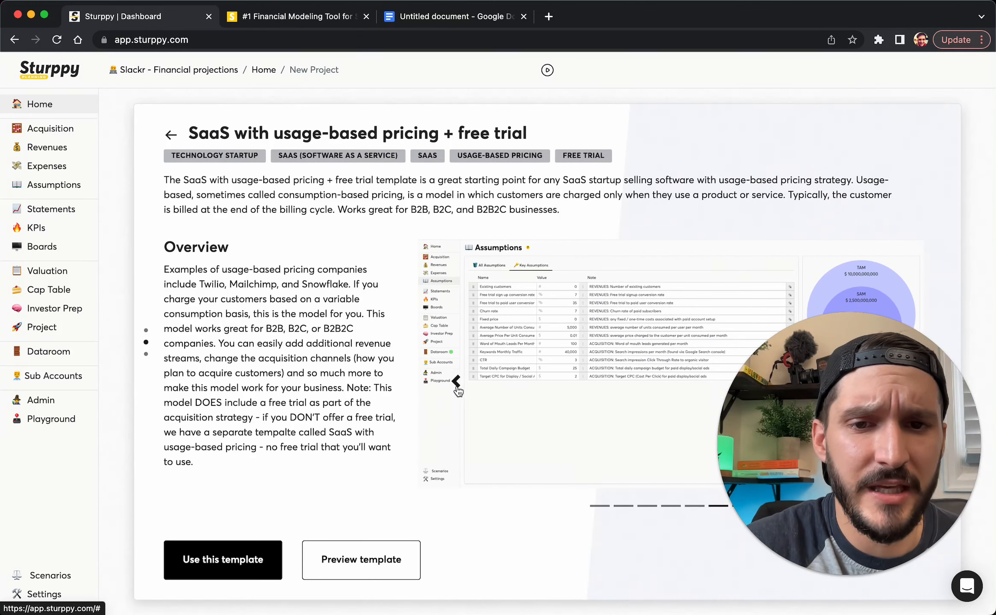
click(457, 388)
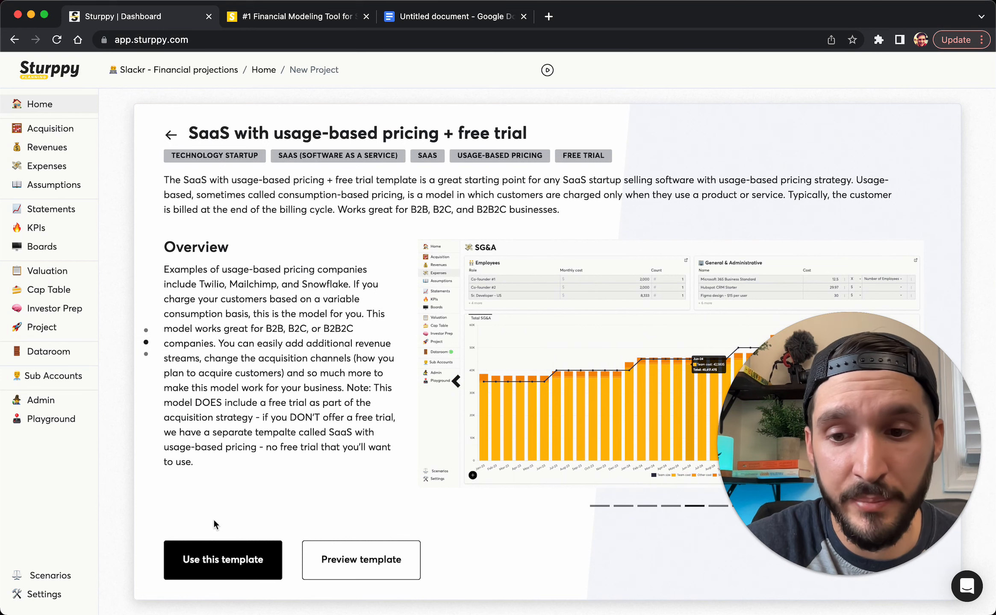
Step: Create a project from this template named "Sendio - Financial Projections", keeping $ as the currency
click(211, 562)
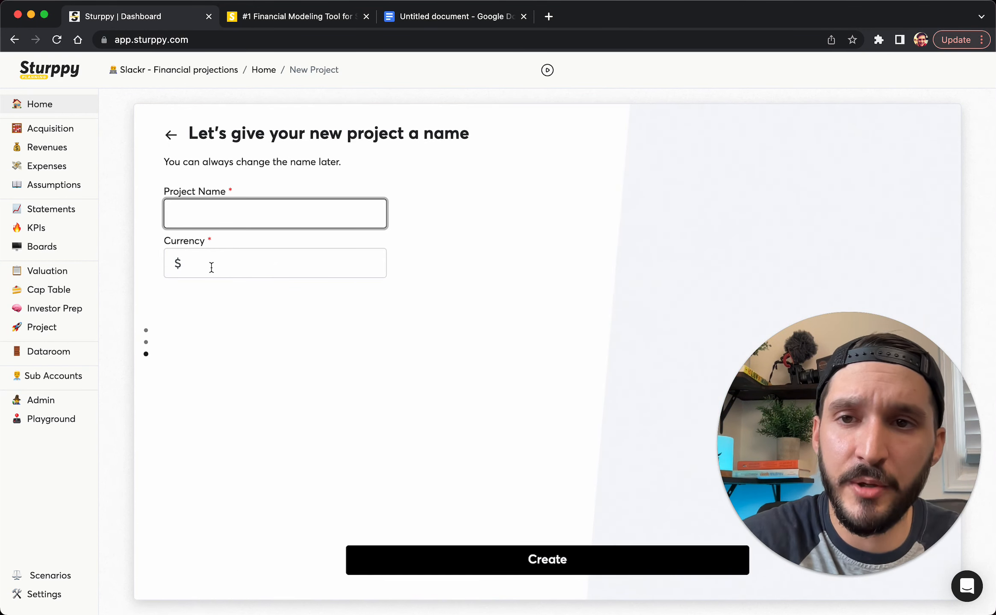
text(Sendio )
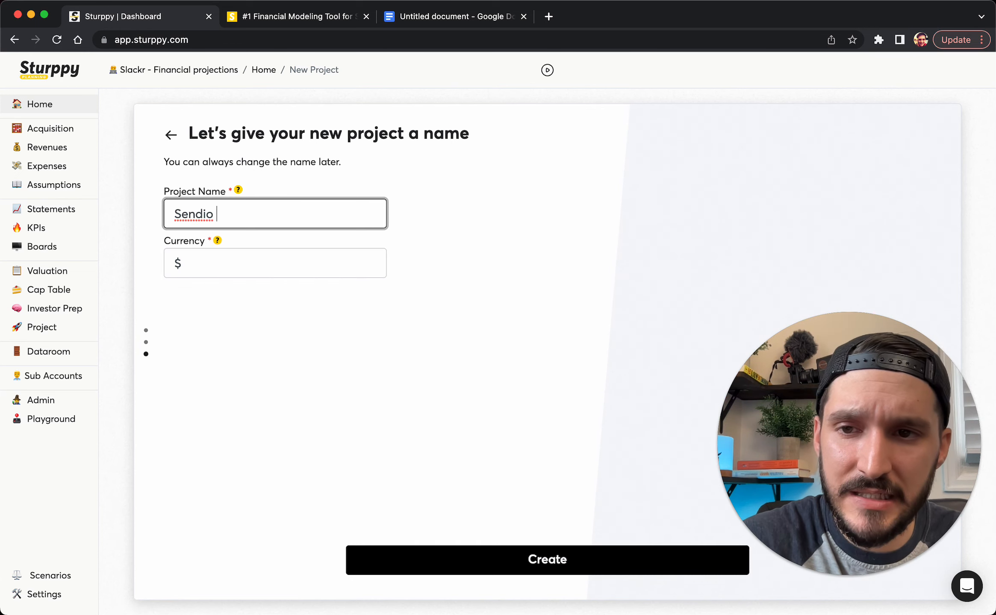
text(- Financial )
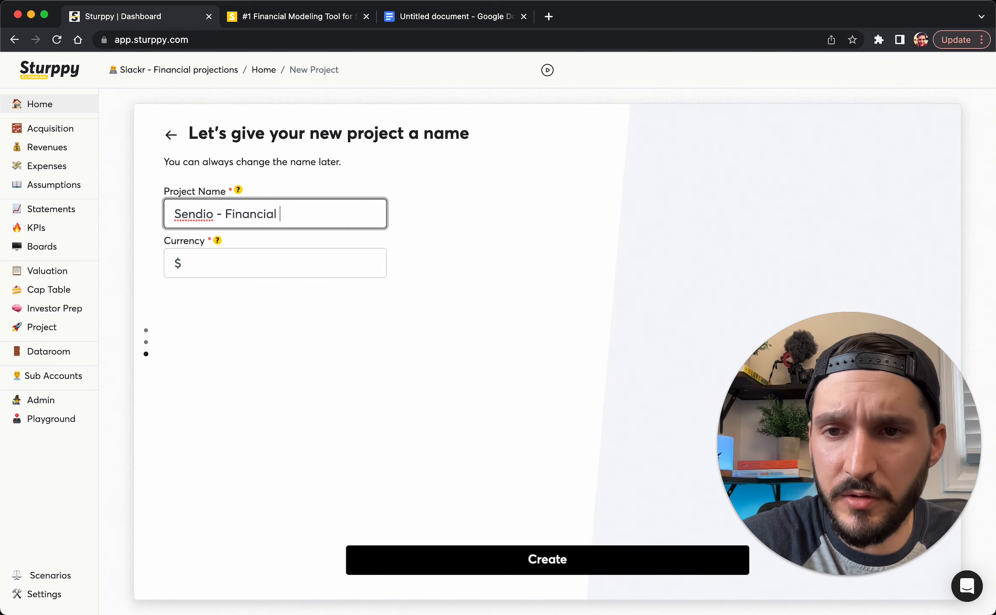
text(Projections)
click(230, 296)
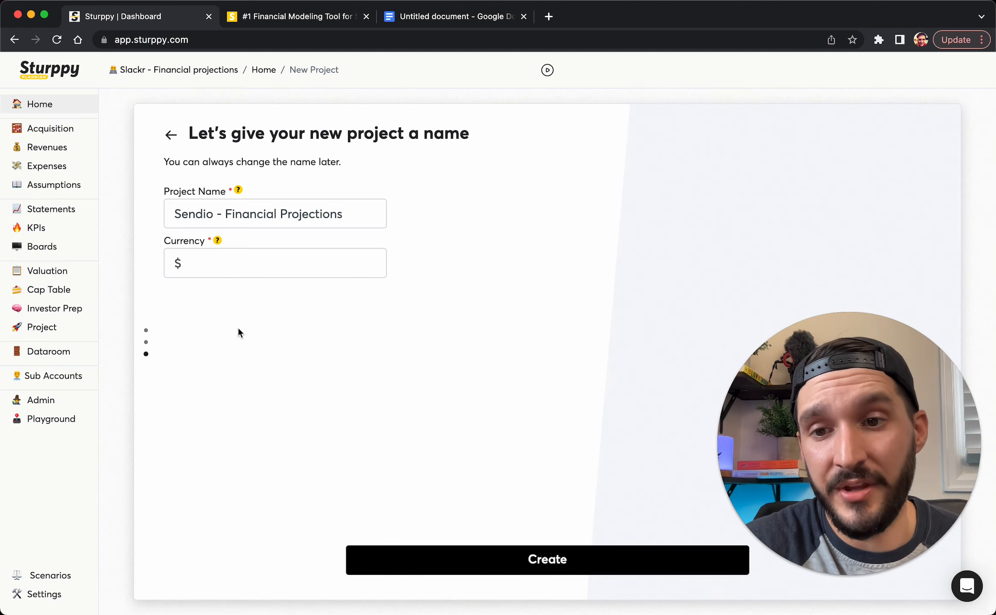
drag(192, 263, 148, 268)
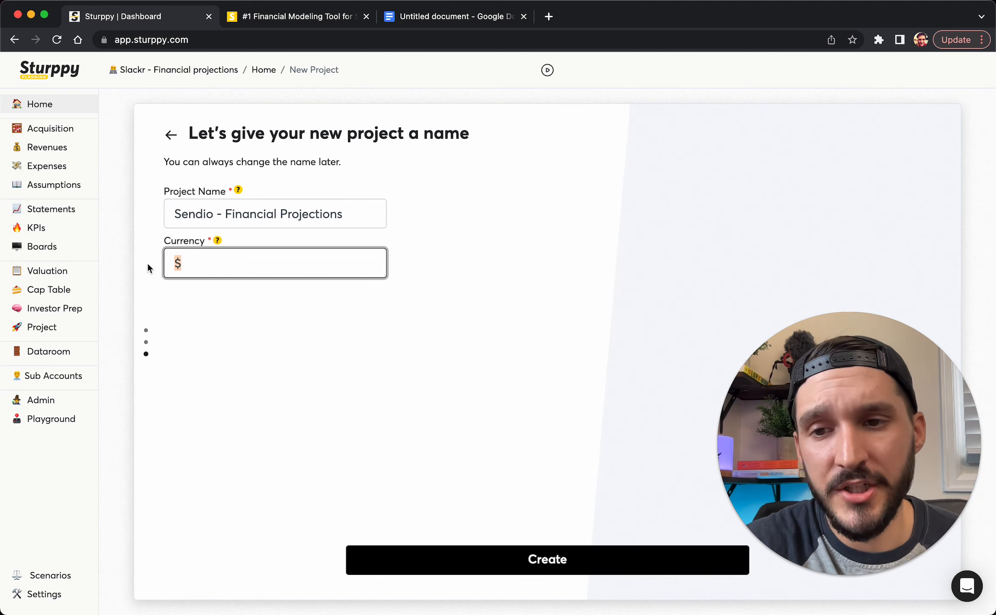
click(206, 354)
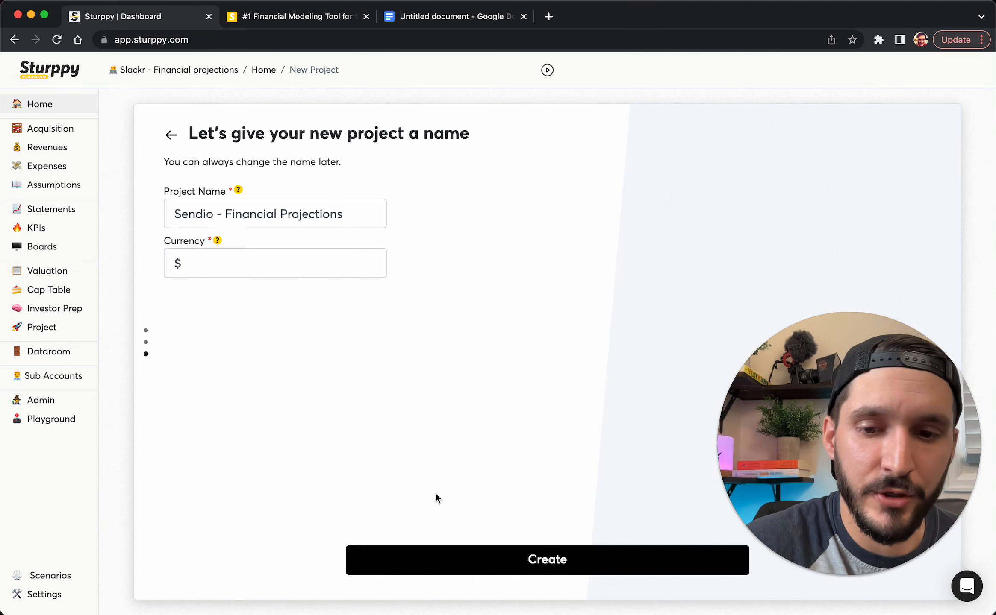
click(465, 556)
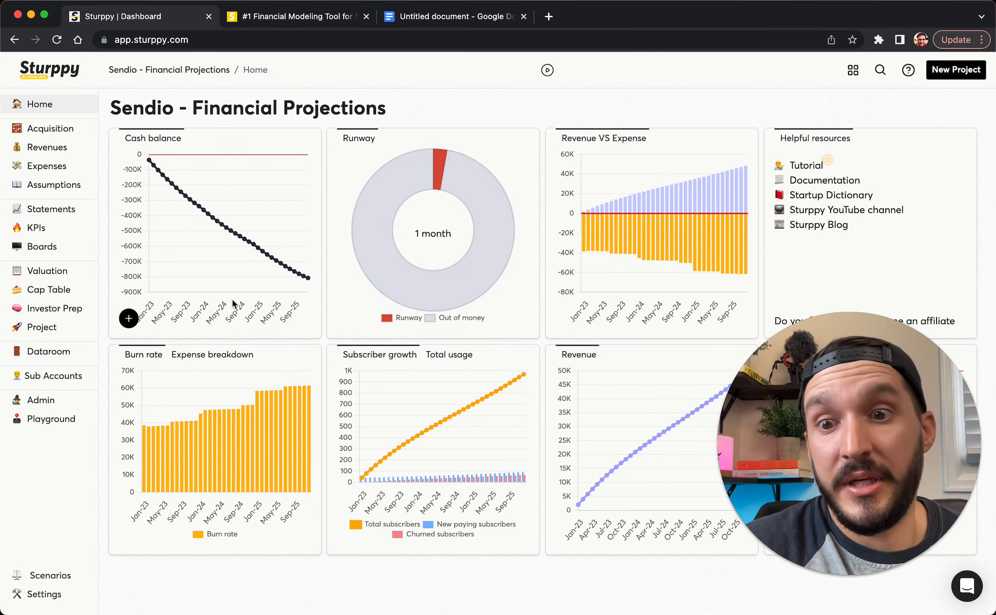
Step: View the Cash balance chart in full screen and close the enlarged view
click(129, 318)
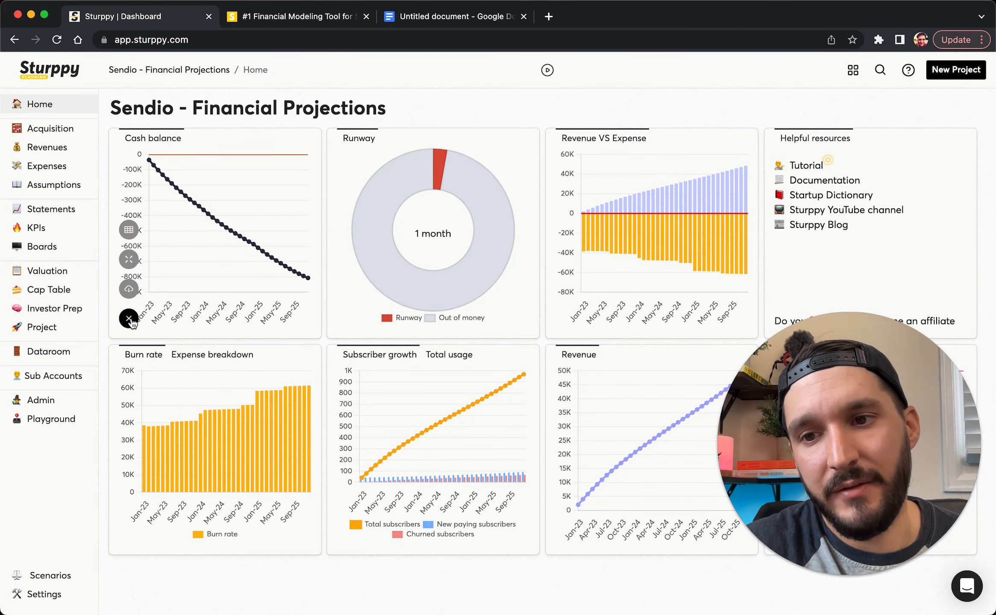
click(130, 262)
click(49, 313)
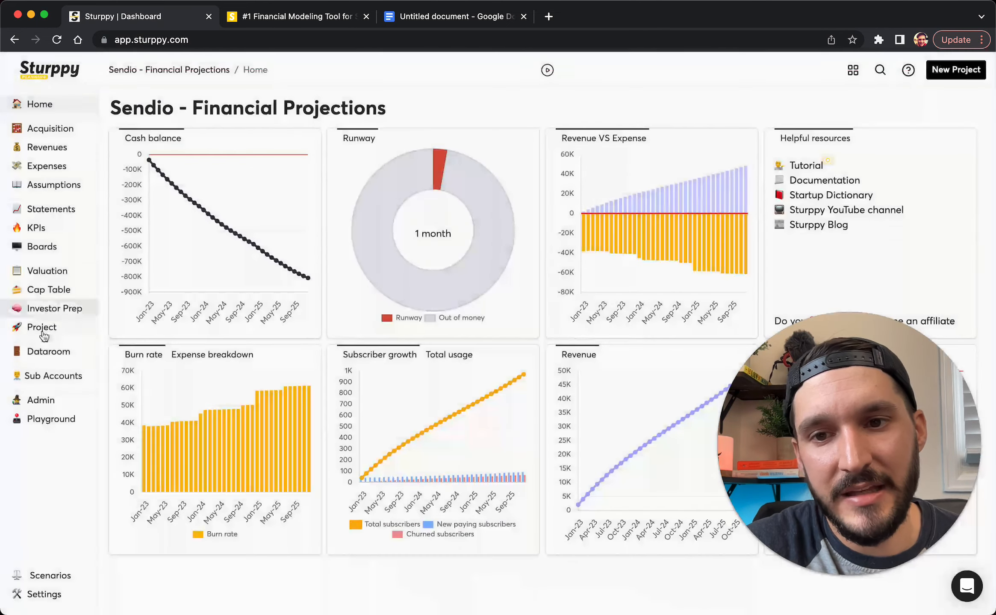
Step: View the Revenue VS Expense data as a table, including in full screen, and switch it back to the chart
click(561, 324)
click(565, 233)
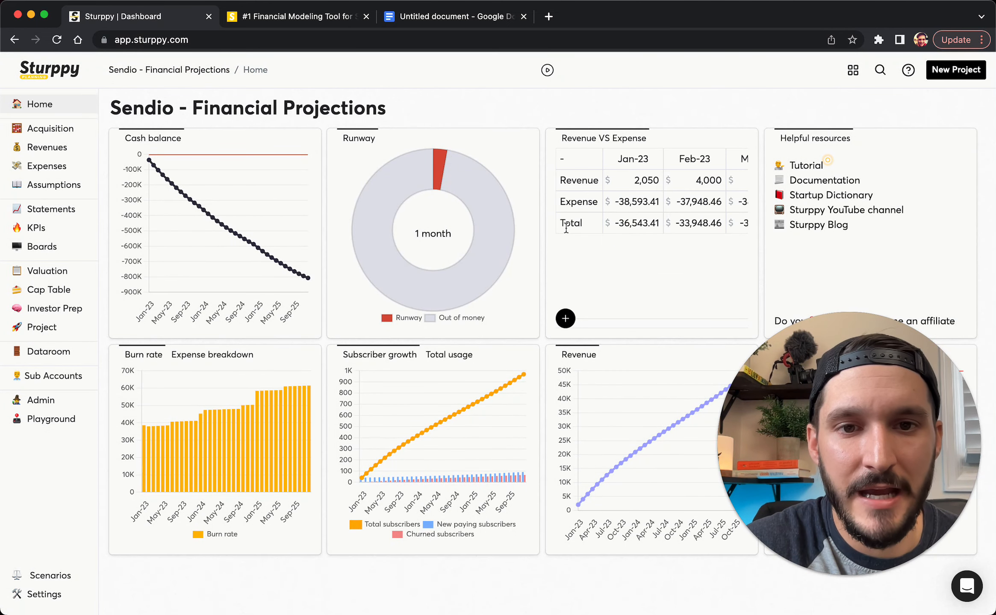
click(560, 323)
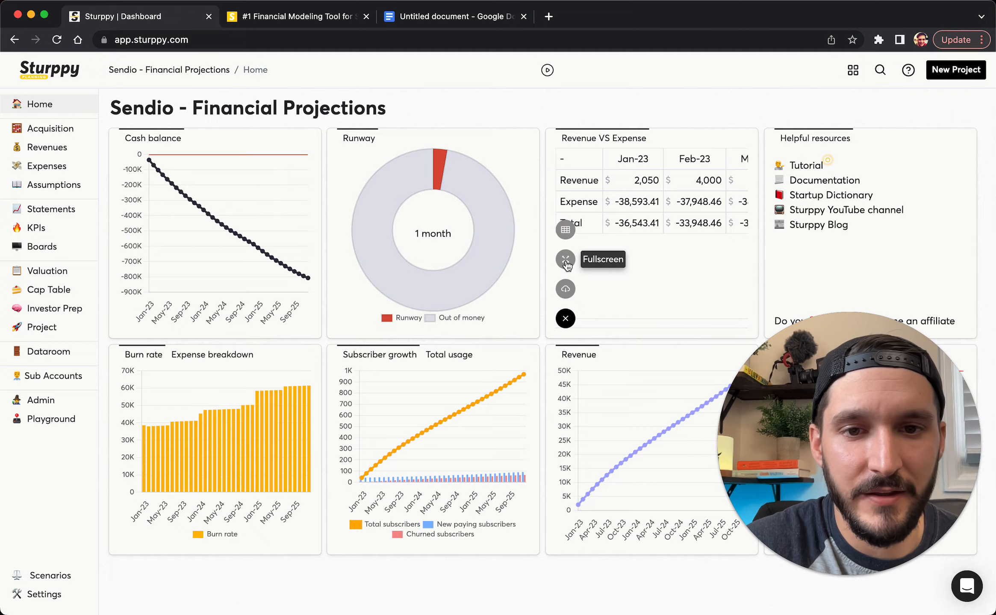
click(560, 266)
click(41, 295)
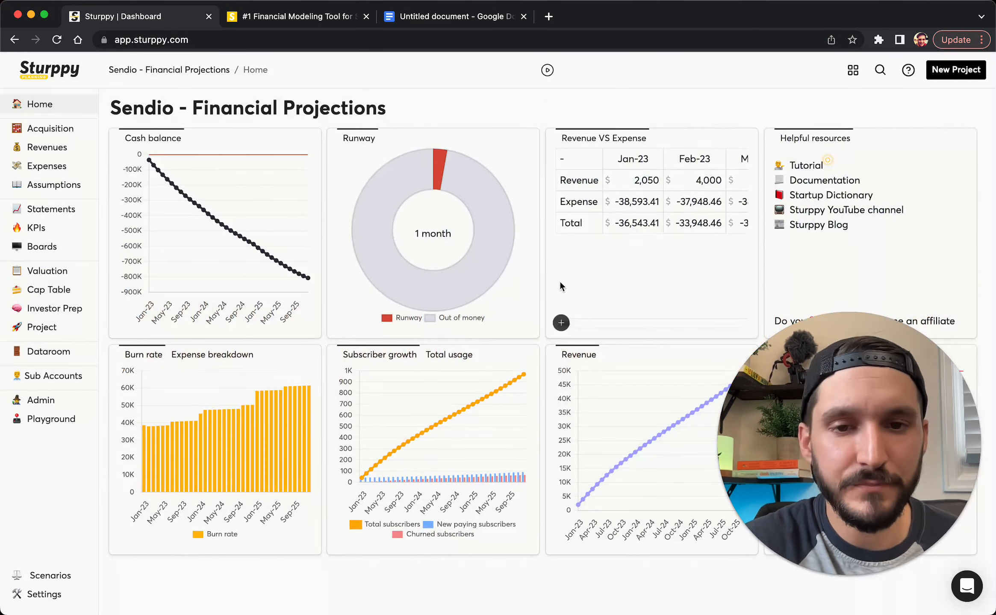
click(564, 319)
click(565, 233)
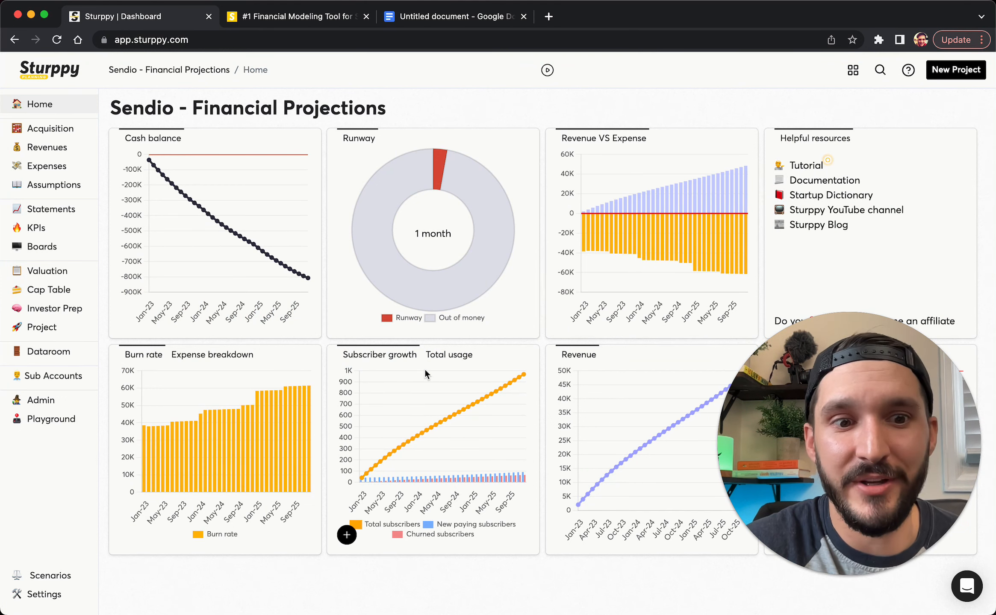
Step: Open the acquisition channels overview and compare it with the Acquisition Strategy section of the brief in Google Docs
mouse_move(341, 263)
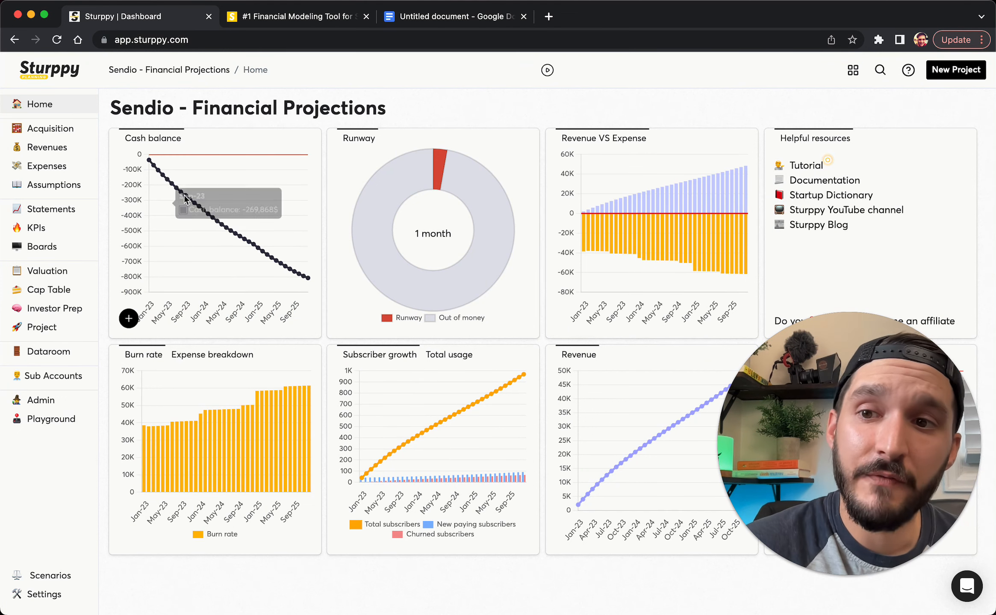
click(67, 135)
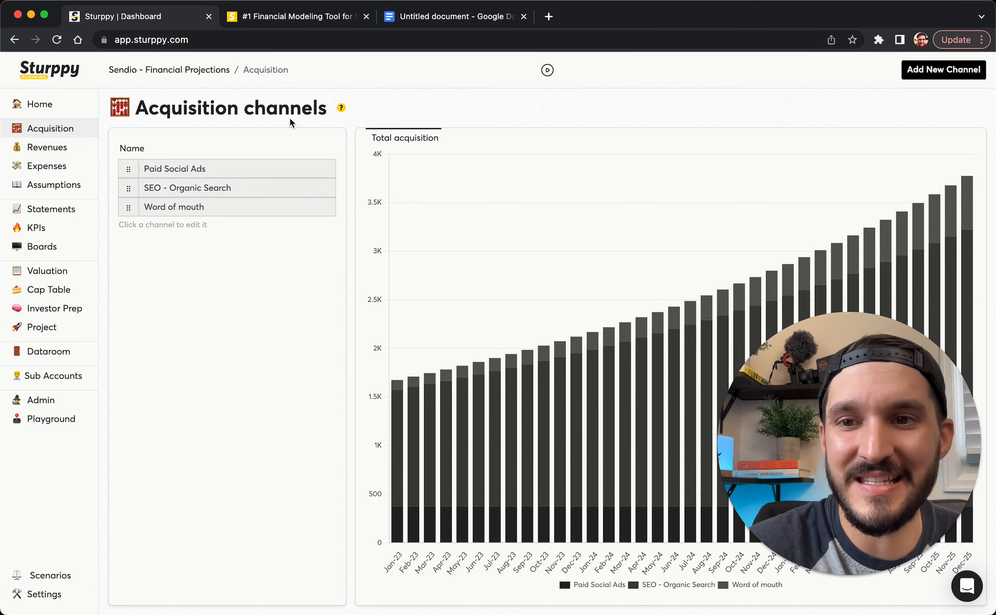
click(421, 17)
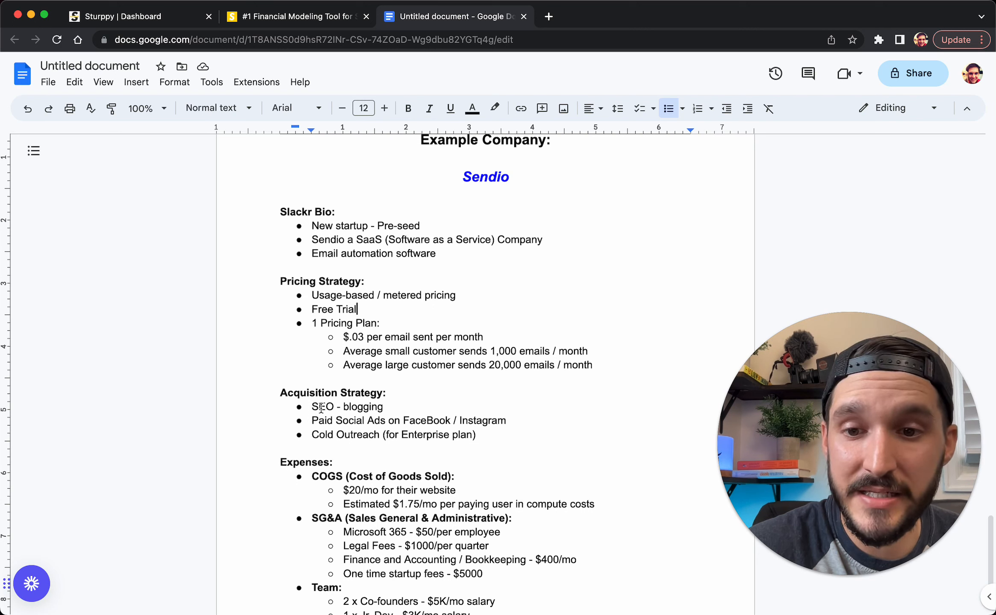
drag(323, 408, 379, 404)
drag(319, 421, 409, 421)
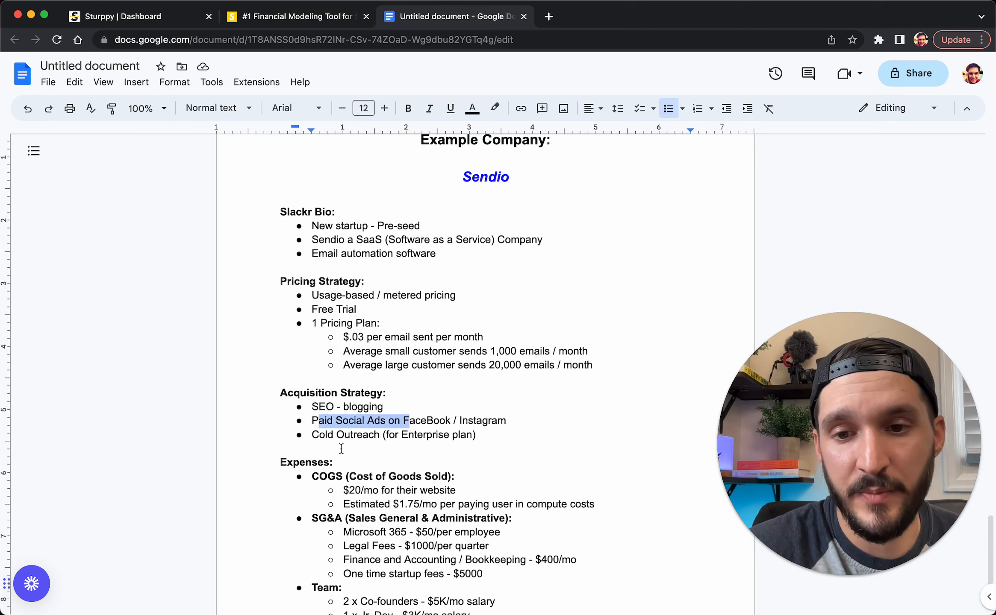
drag(318, 435, 452, 435)
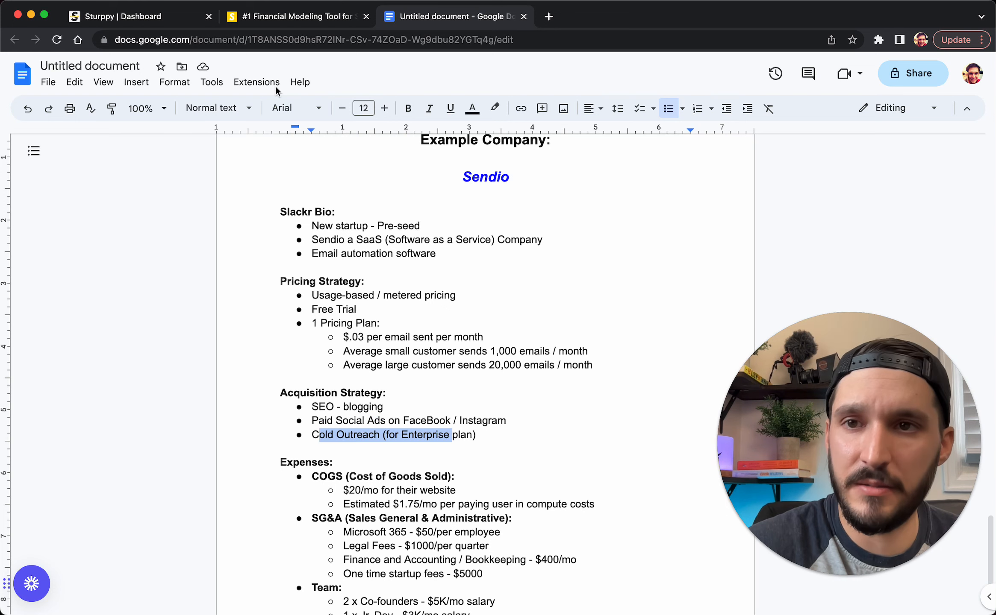
Step: Return to Sturppy and delete the "Word of mouth" acquisition channel
click(123, 17)
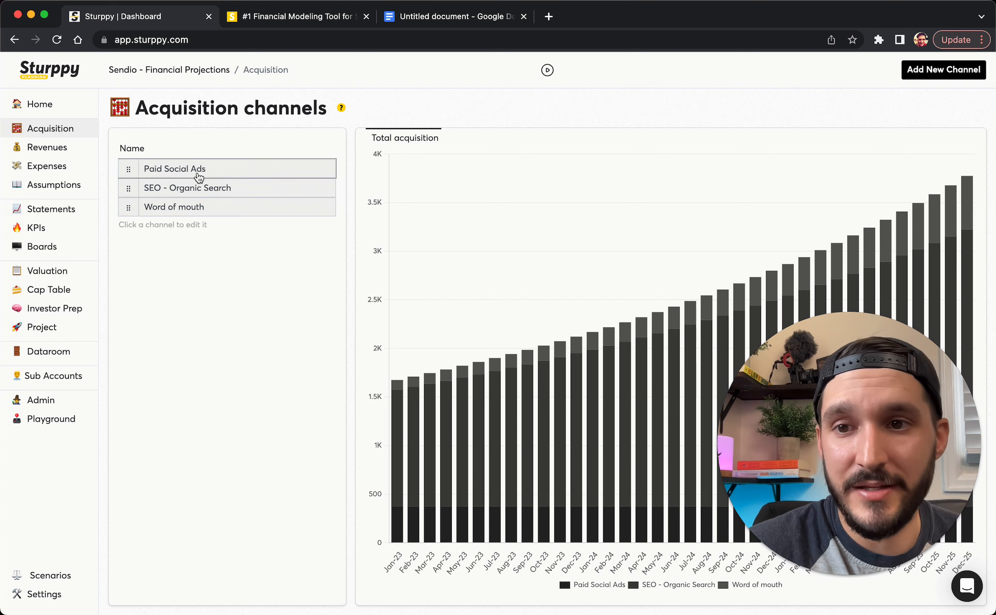
click(207, 209)
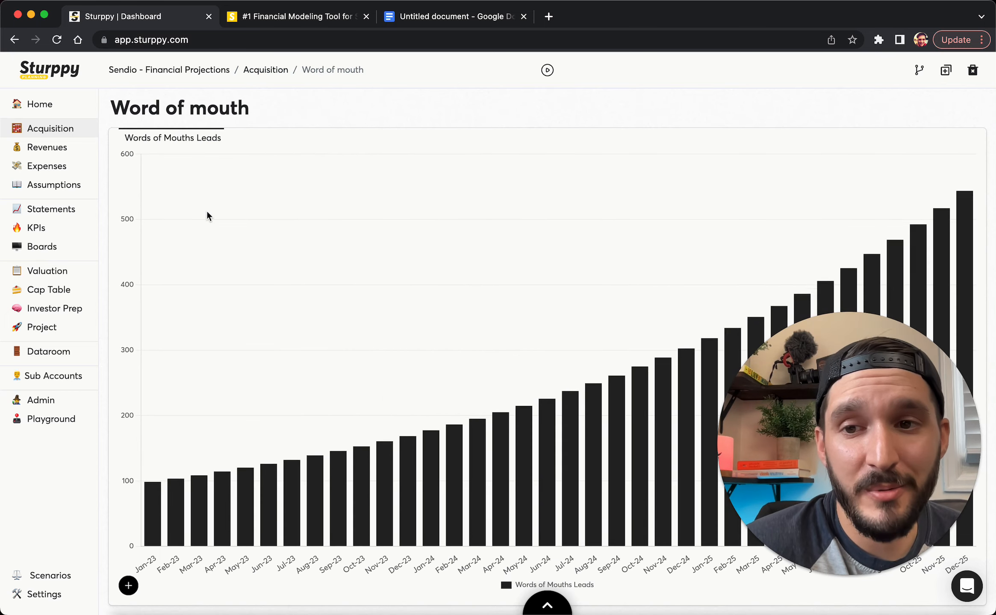
click(972, 71)
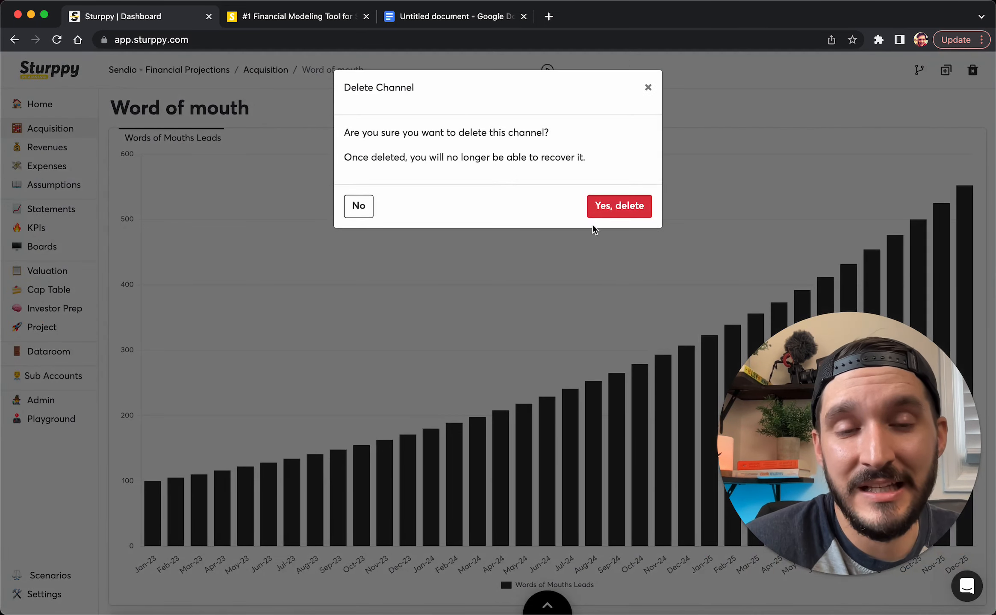
click(616, 215)
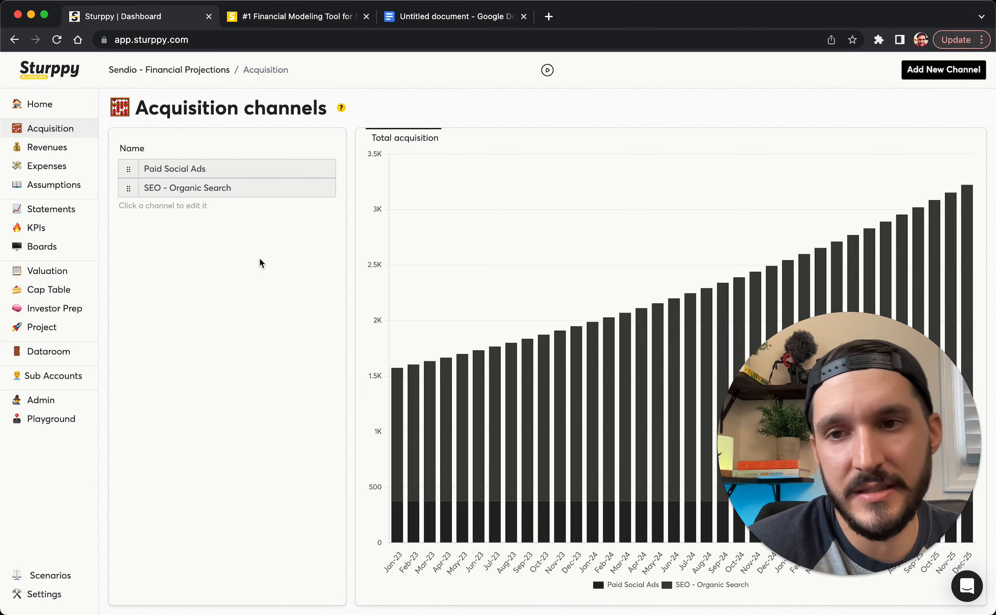
Step: Move "SEO - Organic Search" above "Paid Social Ads" in the channel list and open its planning assumptions
drag(128, 188, 127, 168)
click(176, 169)
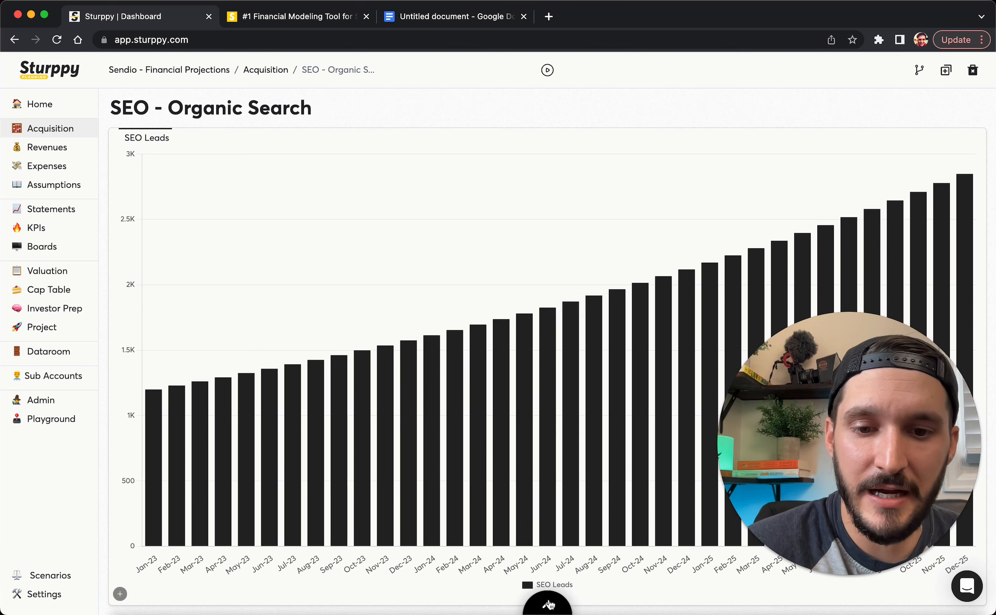
click(547, 605)
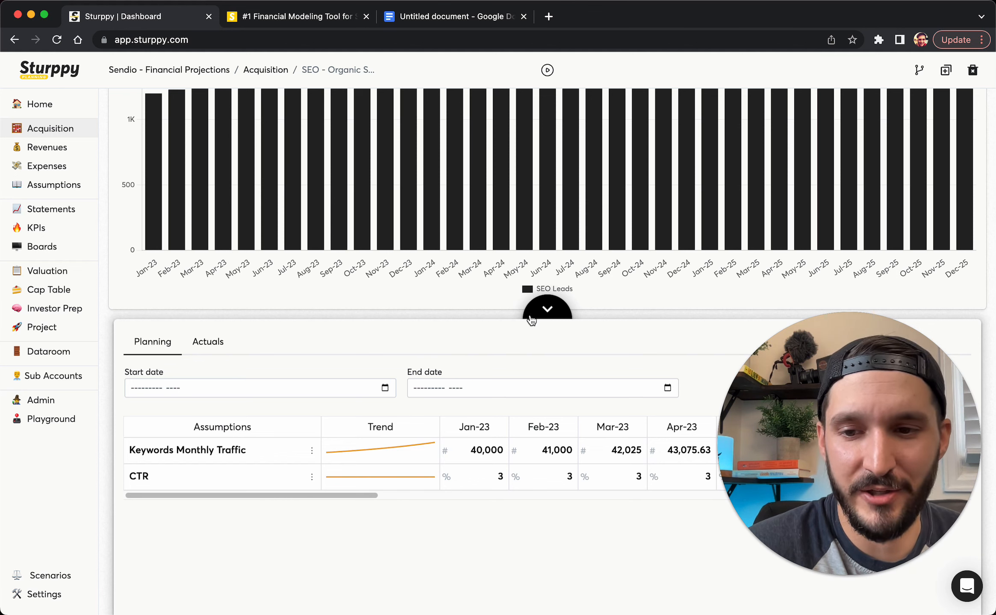
drag(760, 406, 751, 206)
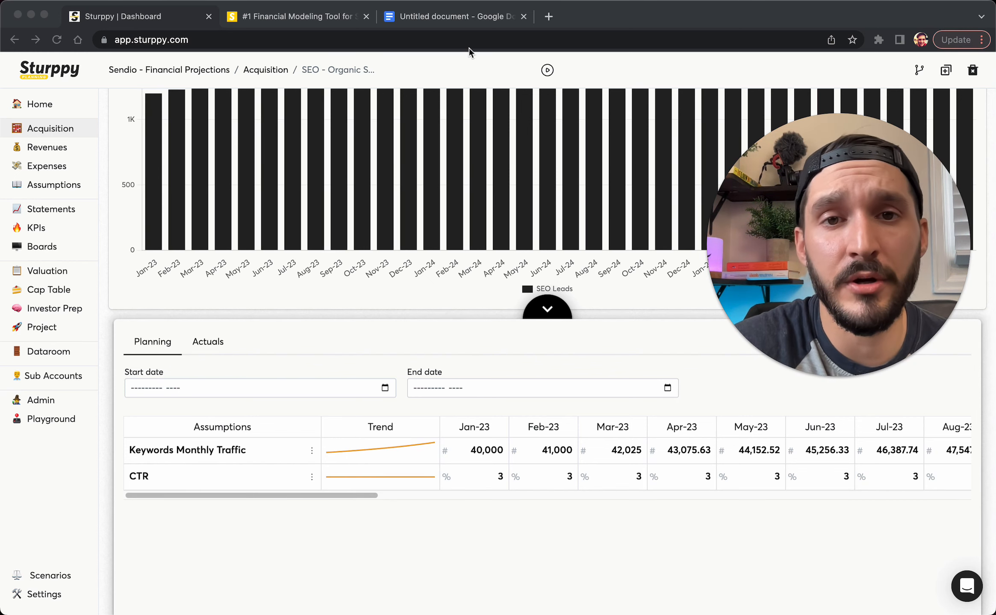
Step: Search the web for "google search console" in a new browser tab and return to the SEO channel in Sturppy
click(548, 17)
text(google)
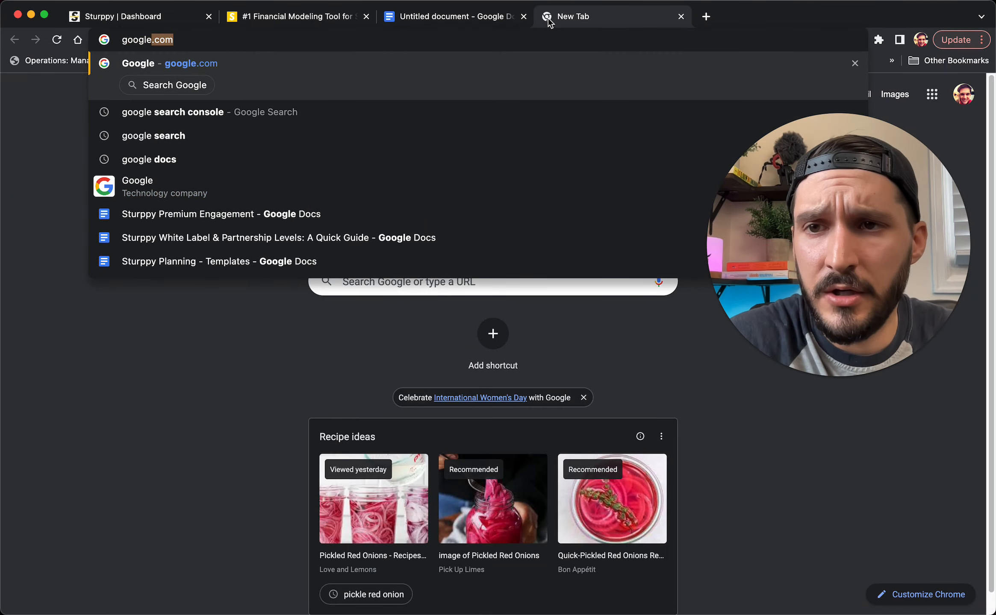
text( sear)
key(Return)
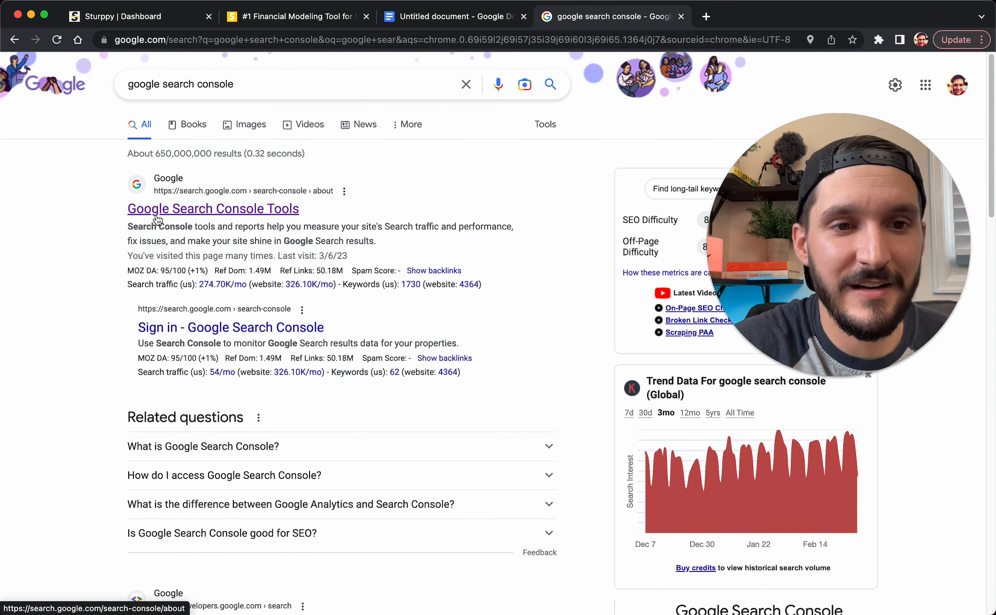
click(130, 17)
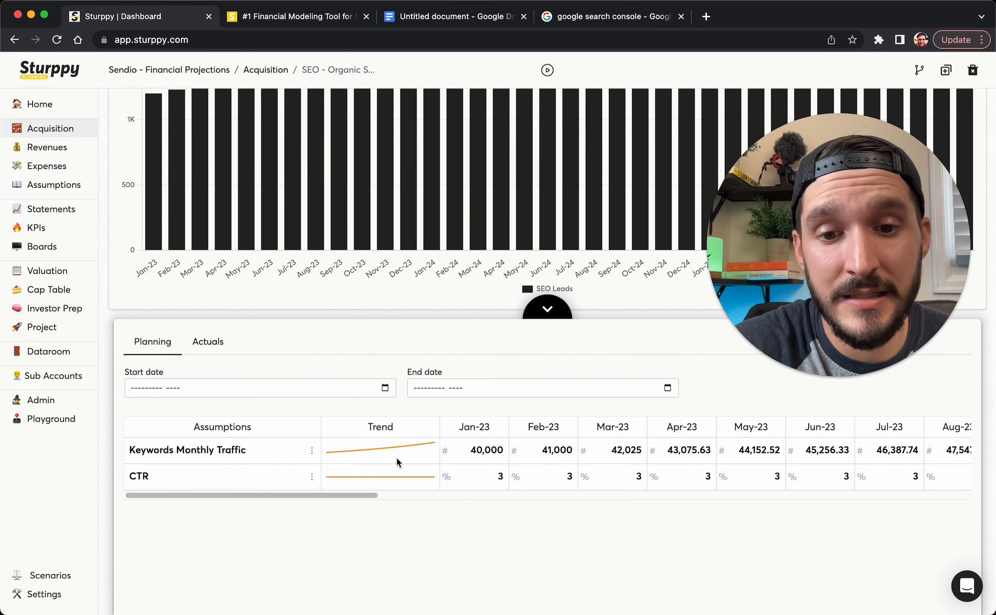
Step: Set the Keywords Monthly Traffic assumption to start at 5,000 and grow by 10% every month
click(315, 456)
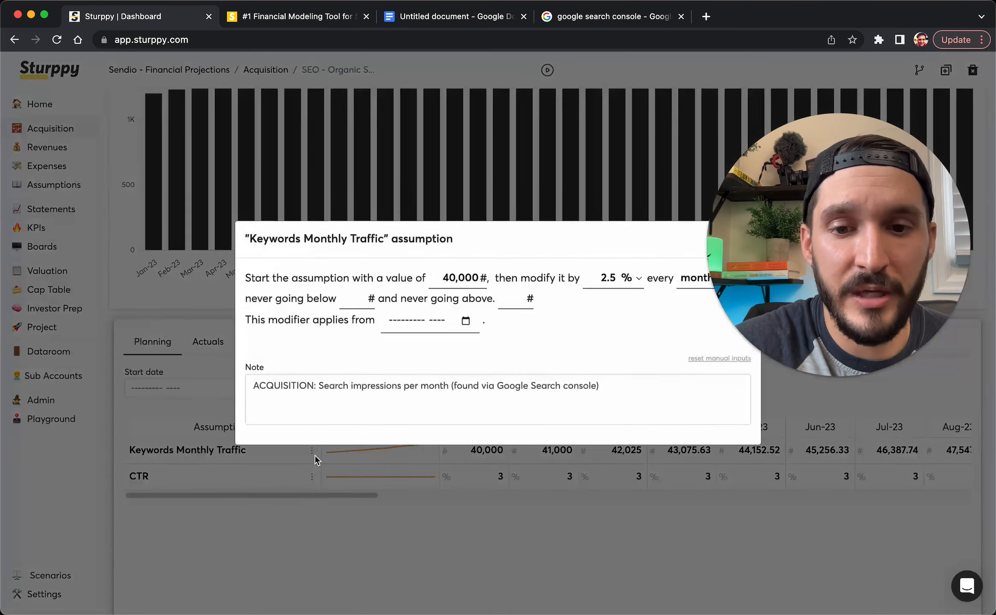
click(441, 273)
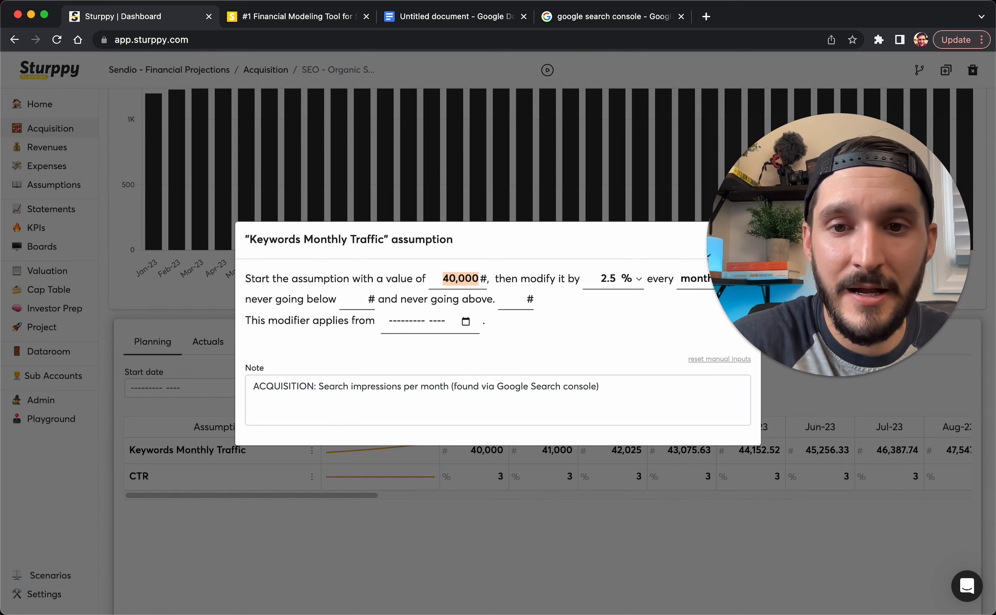
text(5000)
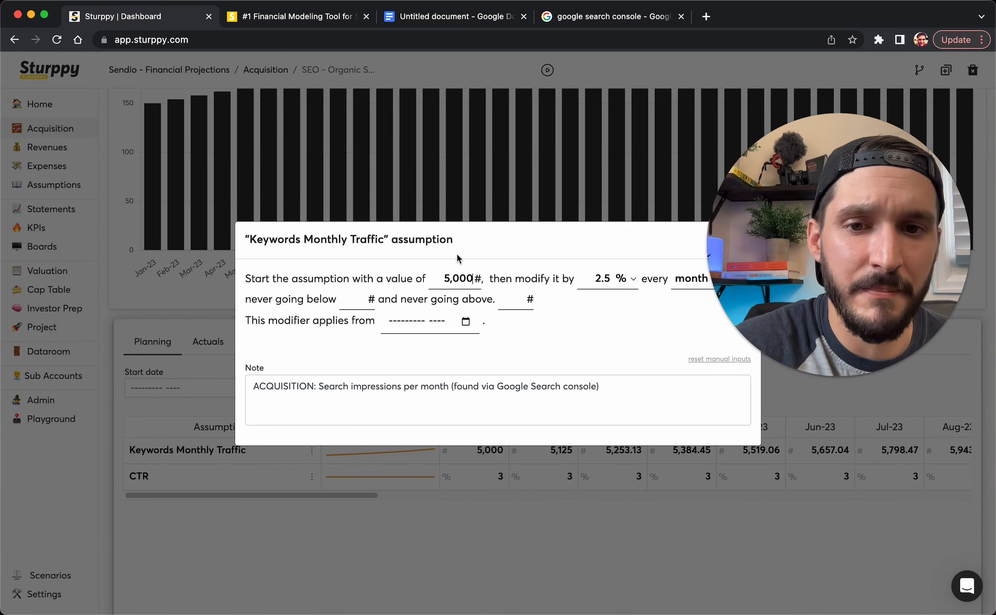
drag(776, 237, 785, 187)
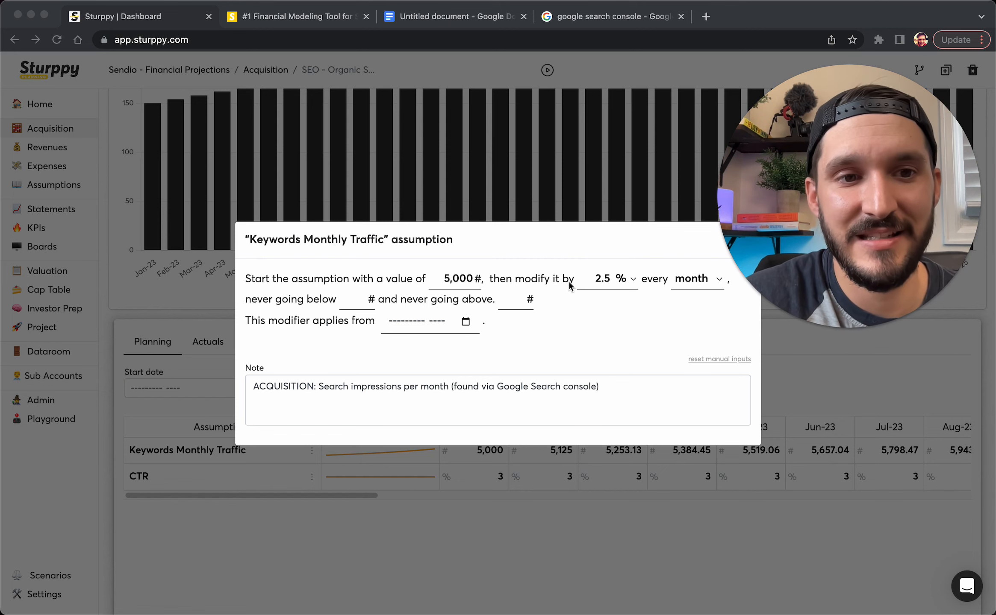
click(600, 290)
key(Tab)
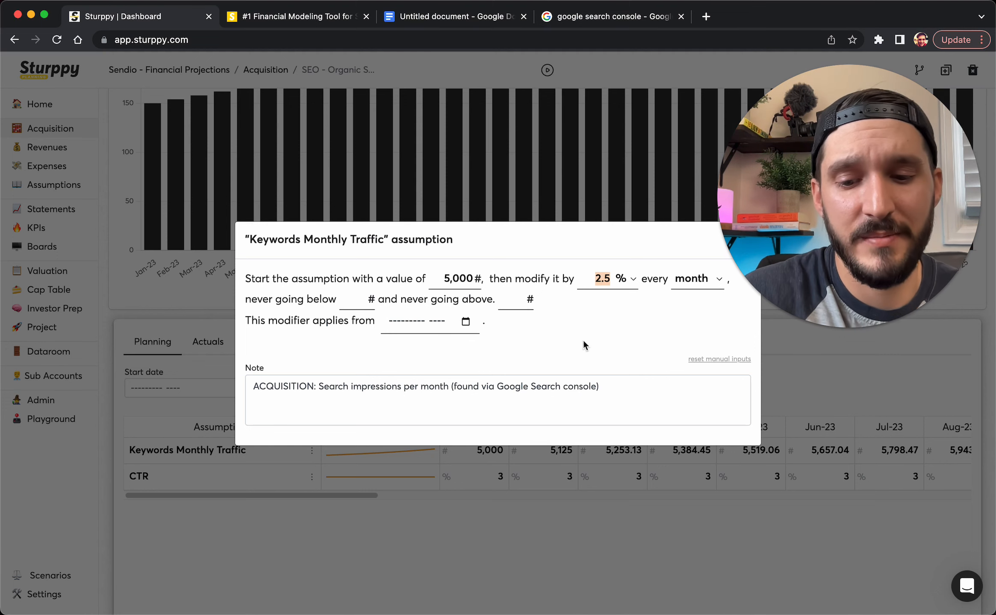
text(10)
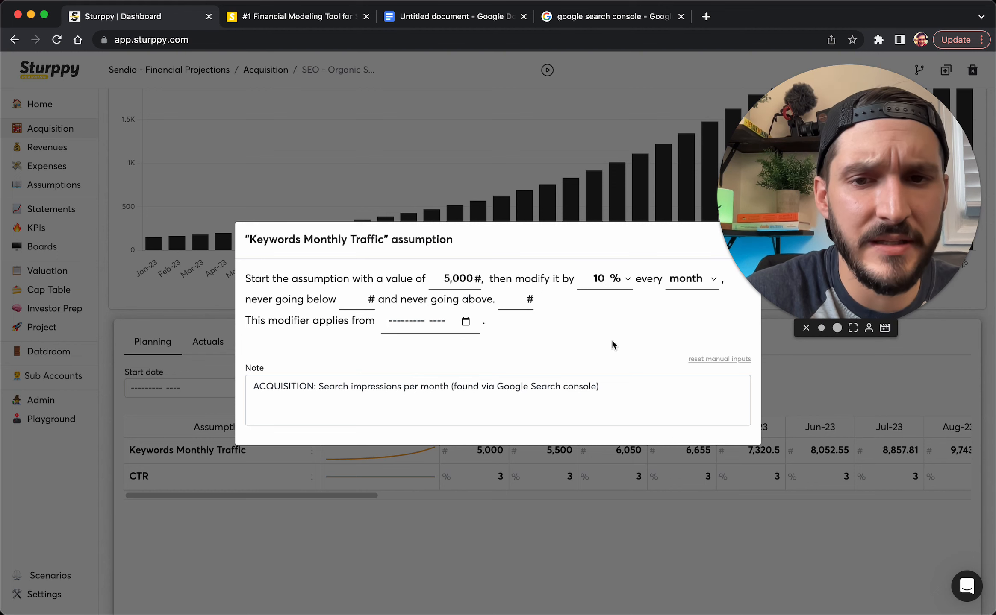
click(806, 408)
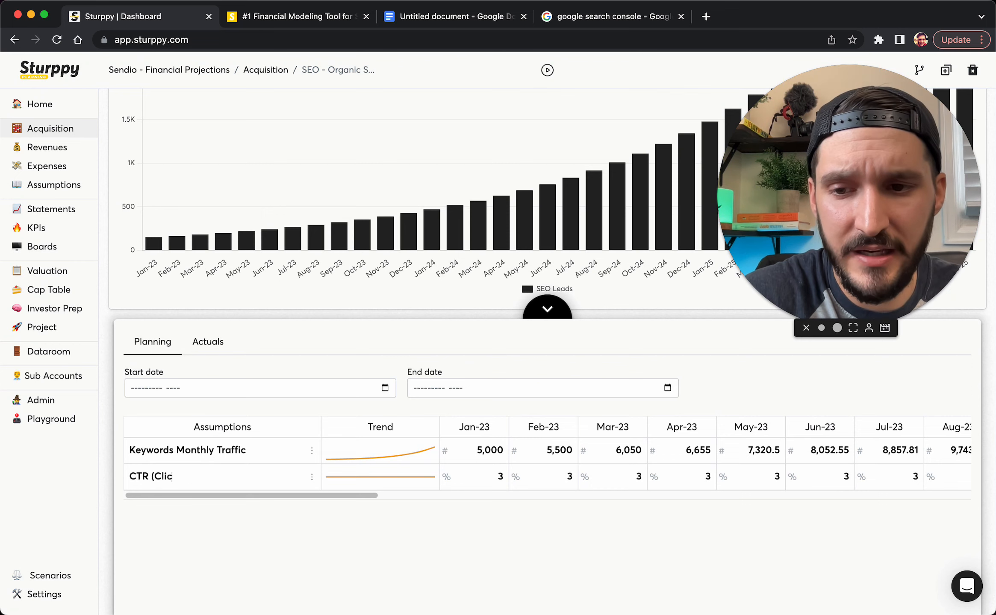
Step: Rename the CTR assumption "CTR (Click Through Rate)" and set it to start at 1%, grow 10% every month and never exceed 3%
text(hrough Rate)
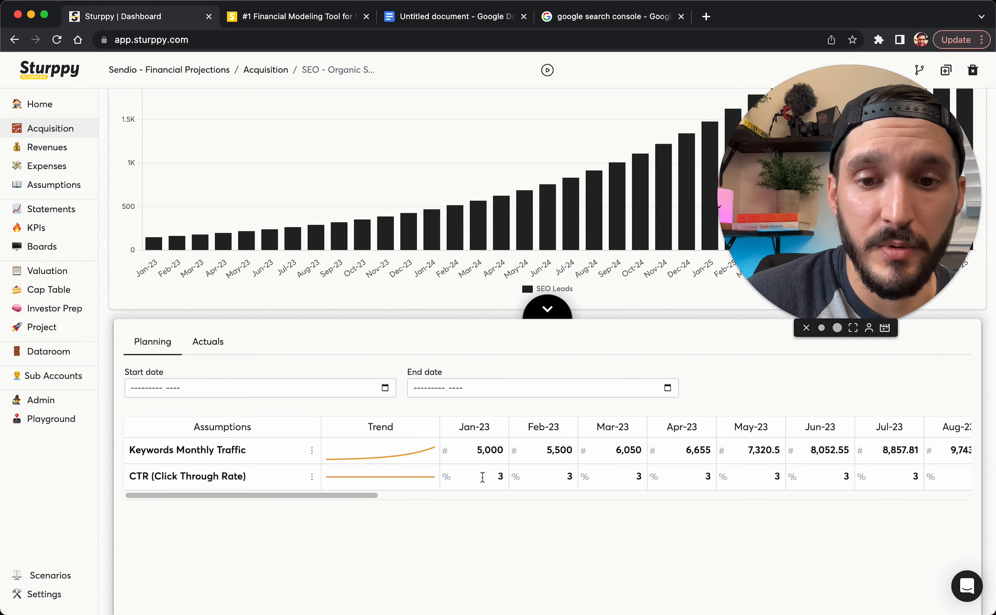
click(312, 477)
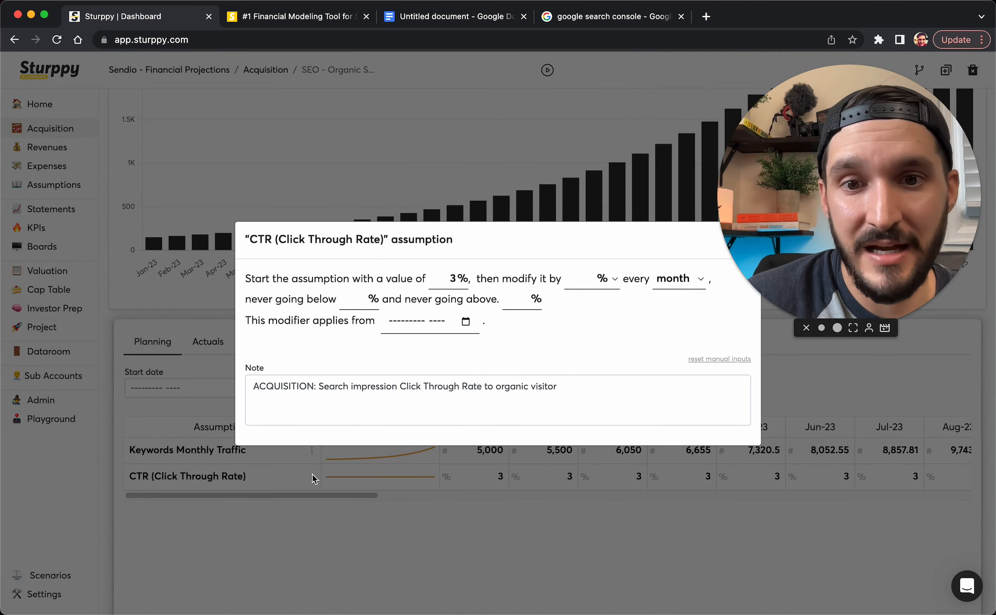
click(444, 279)
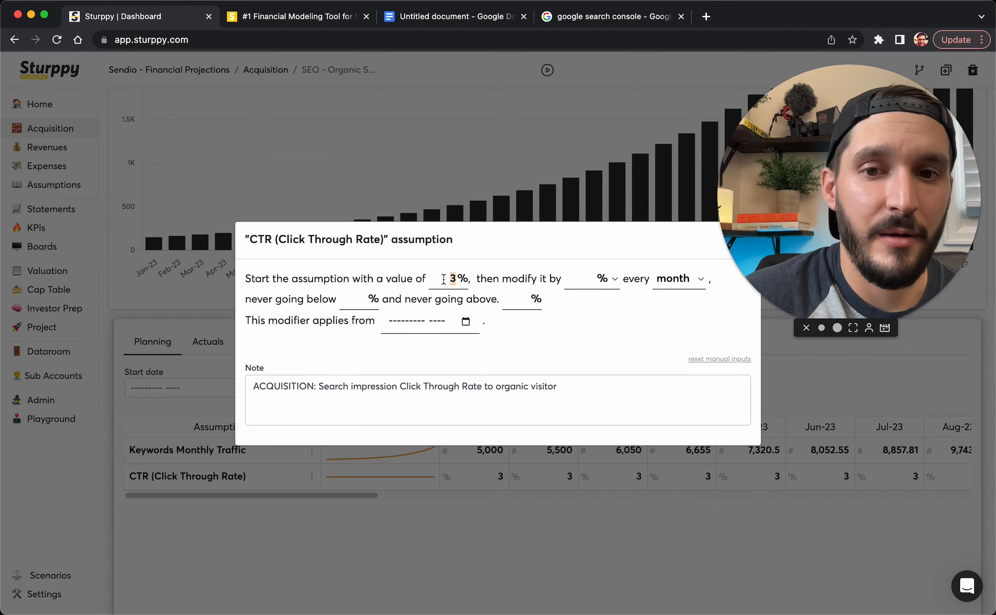
text(1)
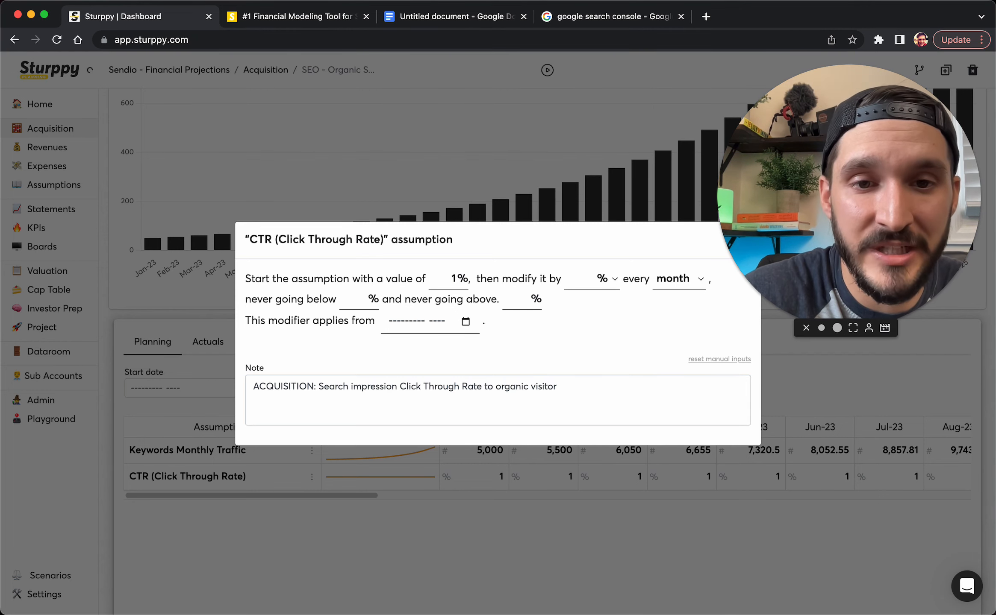
text(10)
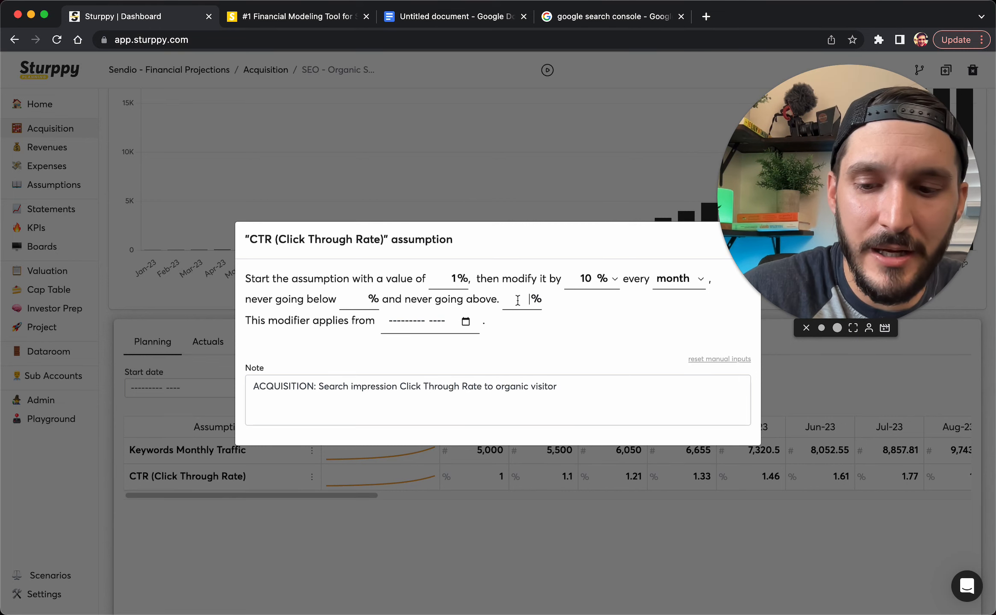
text(3)
click(524, 526)
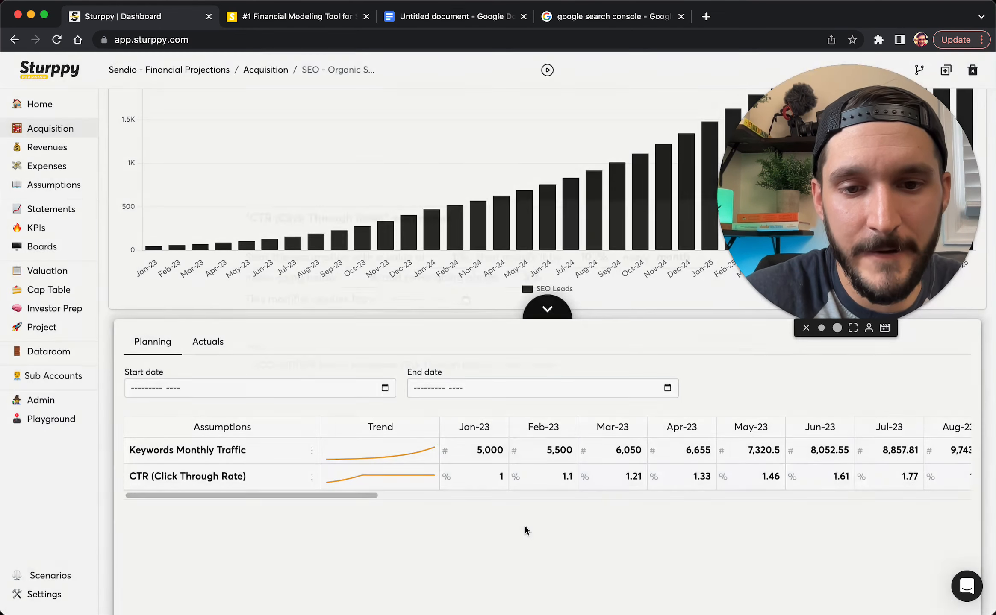
Step: Look through the monthly traffic and click-through-rate values up to mid-2025 and check the Keywords Monthly Traffic assumption settings
drag(300, 496, 486, 514)
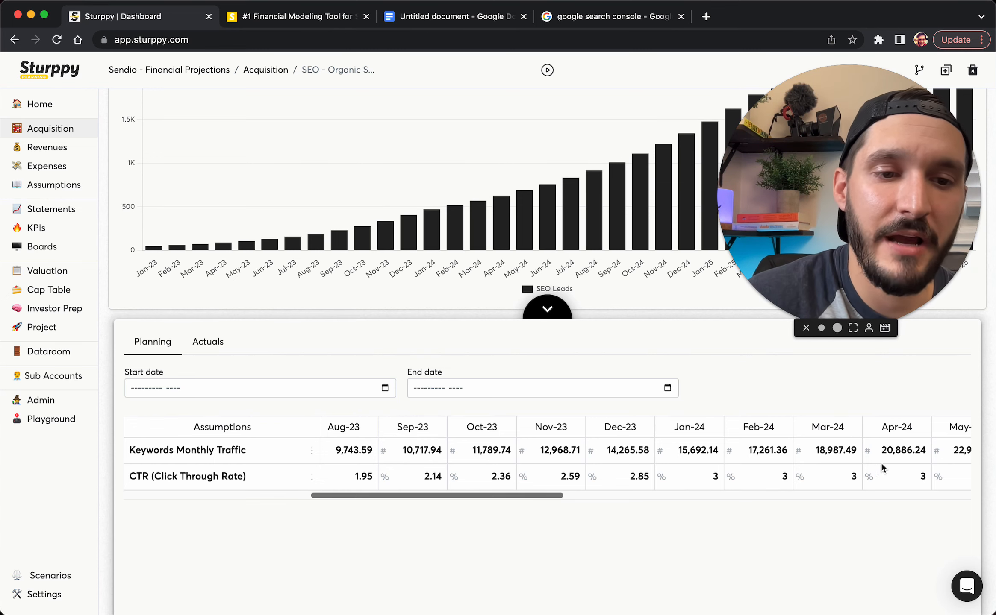
drag(458, 494, 760, 494)
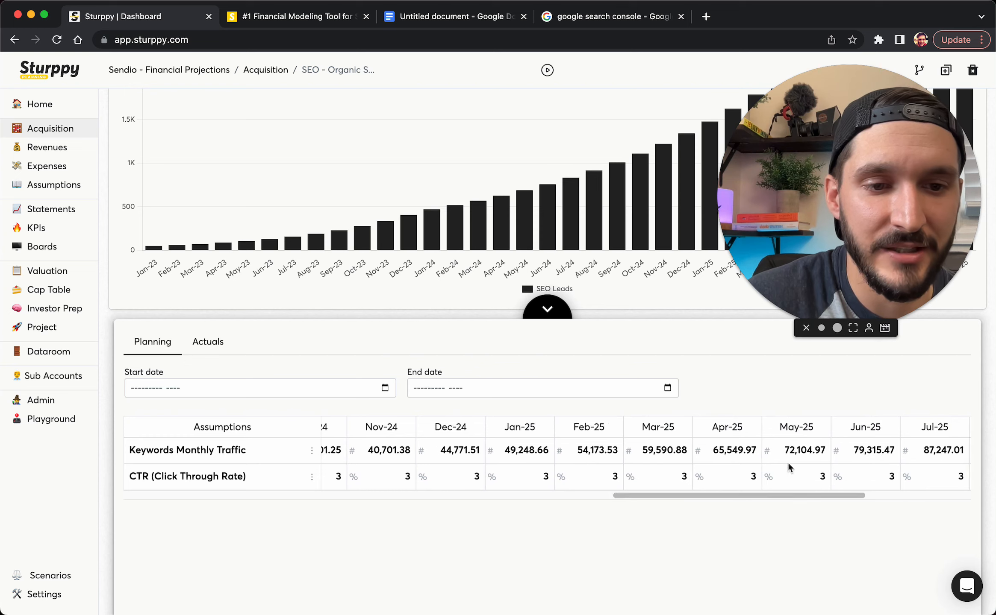
click(312, 451)
click(660, 466)
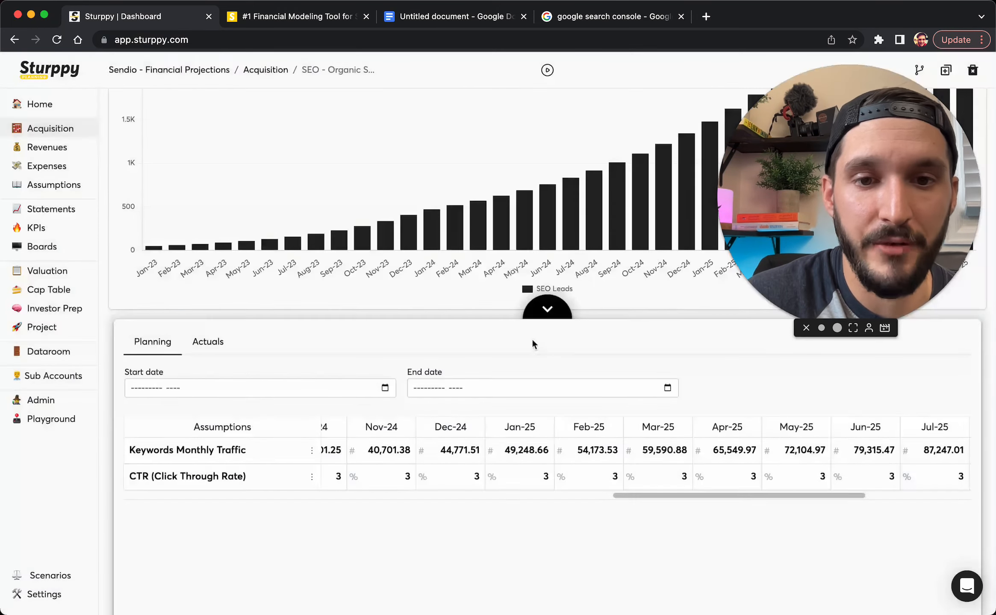
Step: Collapse the planning assumptions, check the SEO Leads chart's first and last months, and return to the acquisition channels overview
click(546, 308)
drag(787, 184, 521, 228)
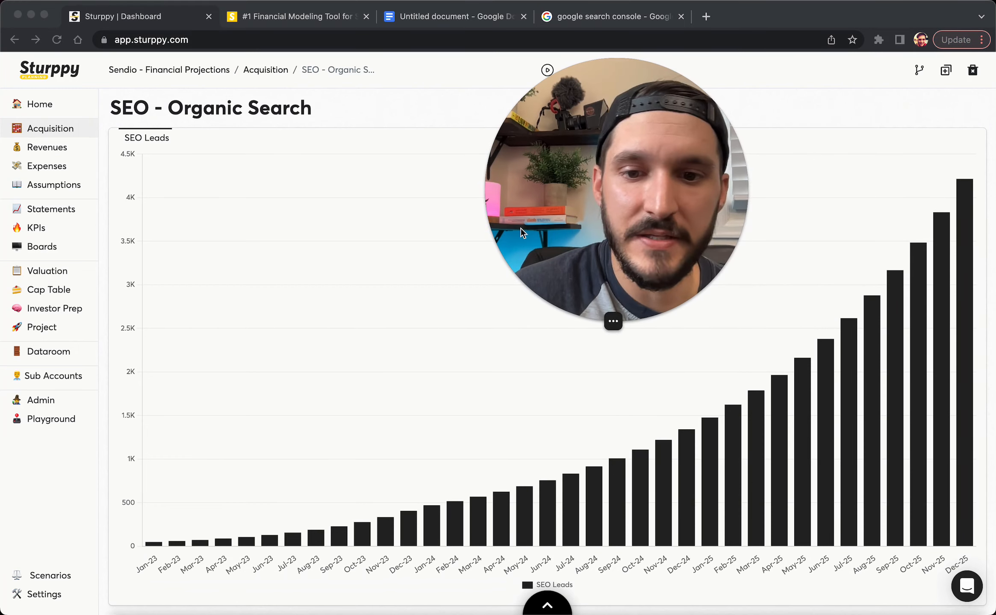
click(153, 545)
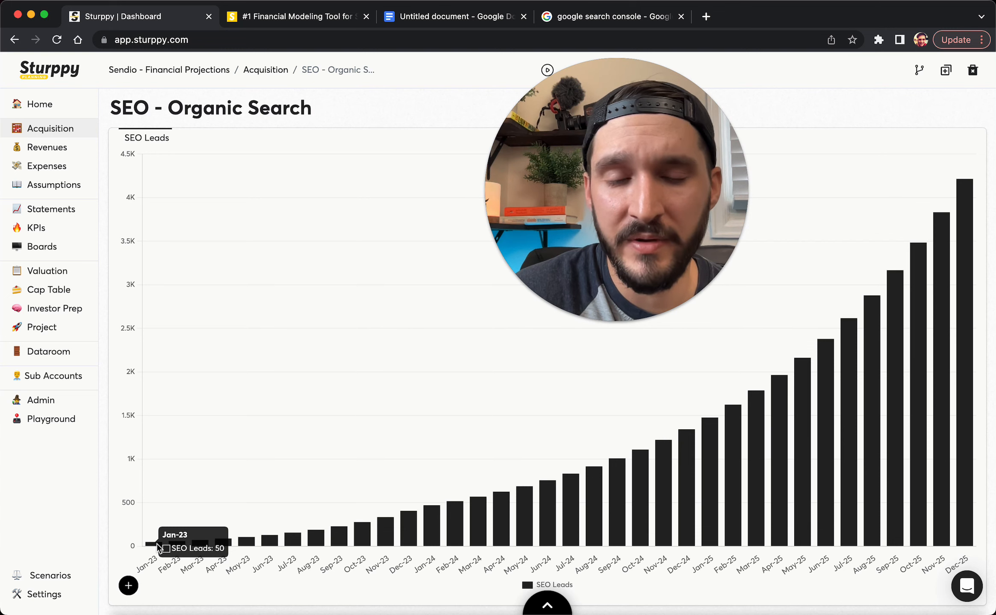
mouse_move(967, 482)
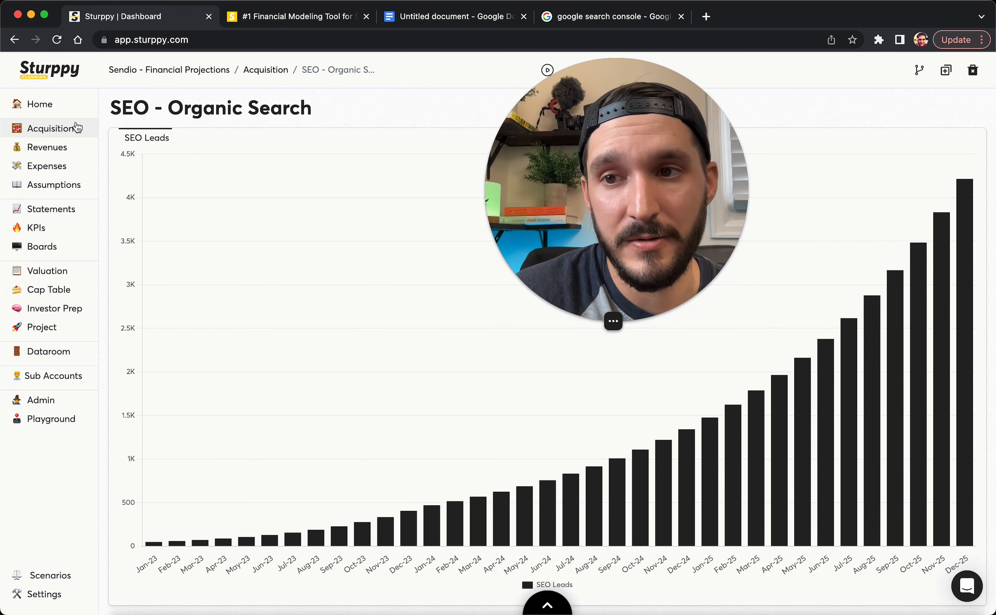
click(71, 128)
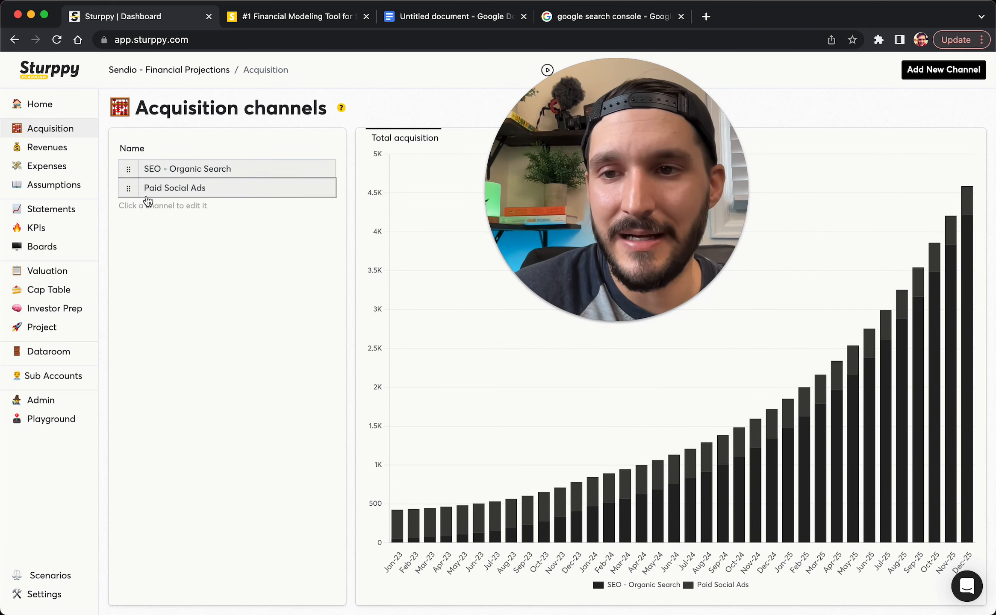
Step: In the Paid Social Ads channel, set the Total Daily Campaign Budget assumption to start at $50 and grow by 10% every quarter
click(161, 193)
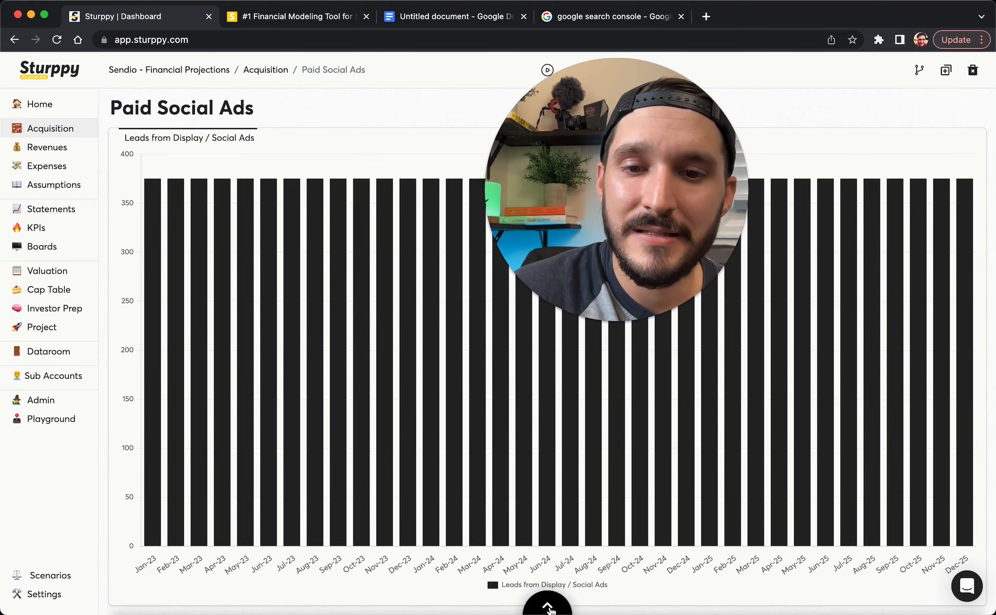
click(547, 605)
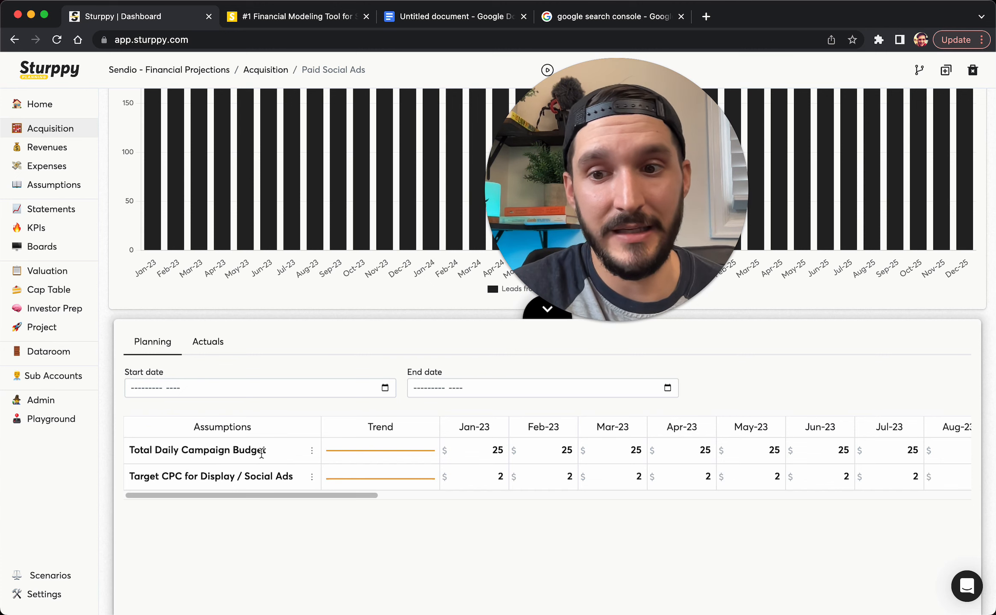
click(312, 454)
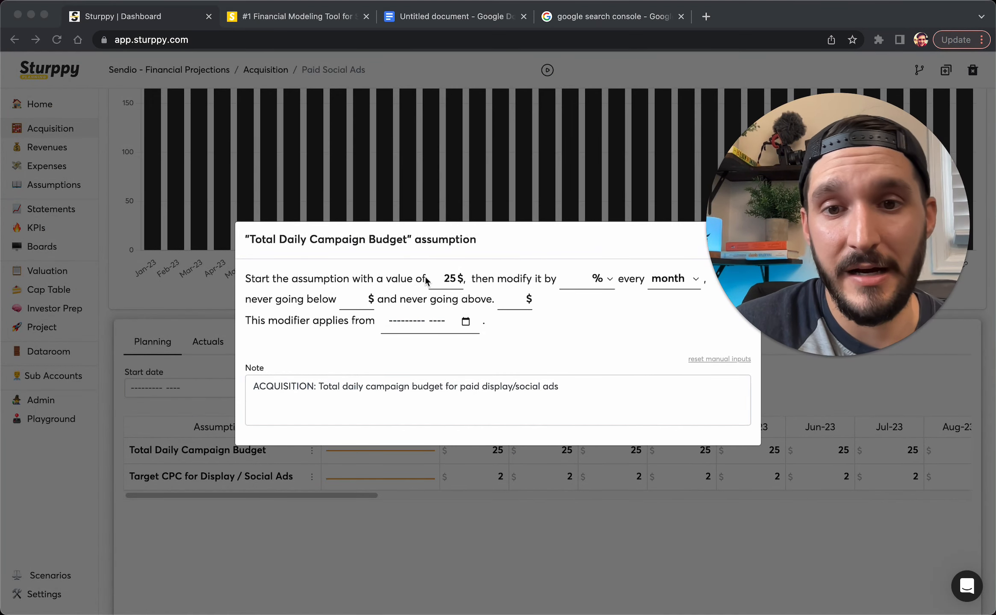
double_click(446, 278)
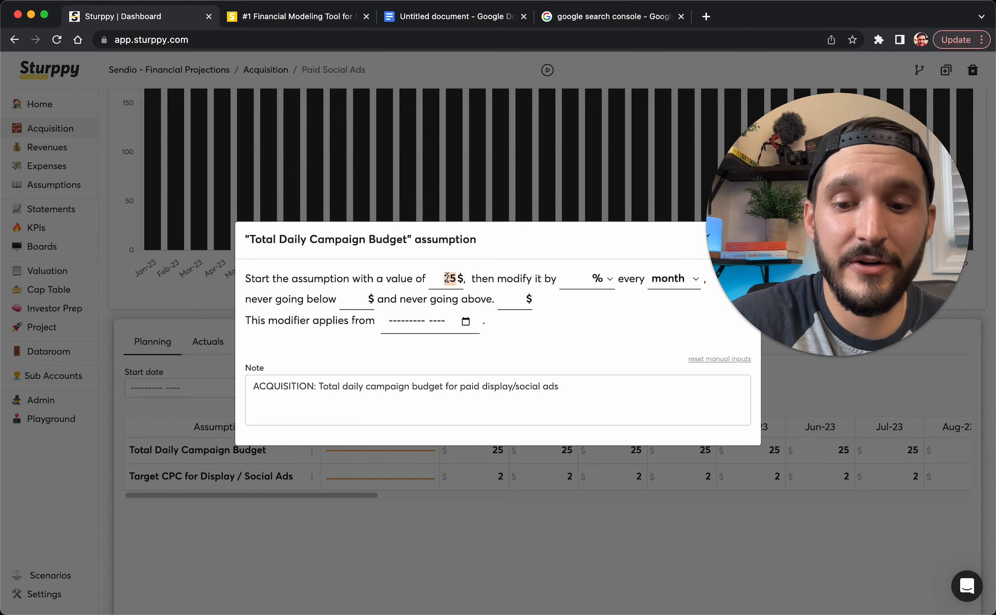
text(50)
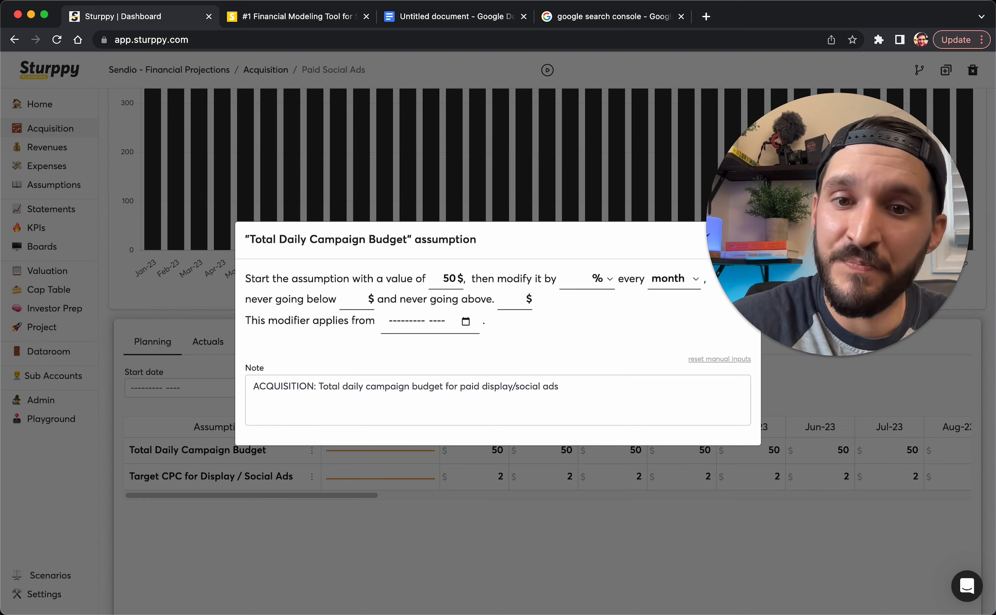
click(573, 280)
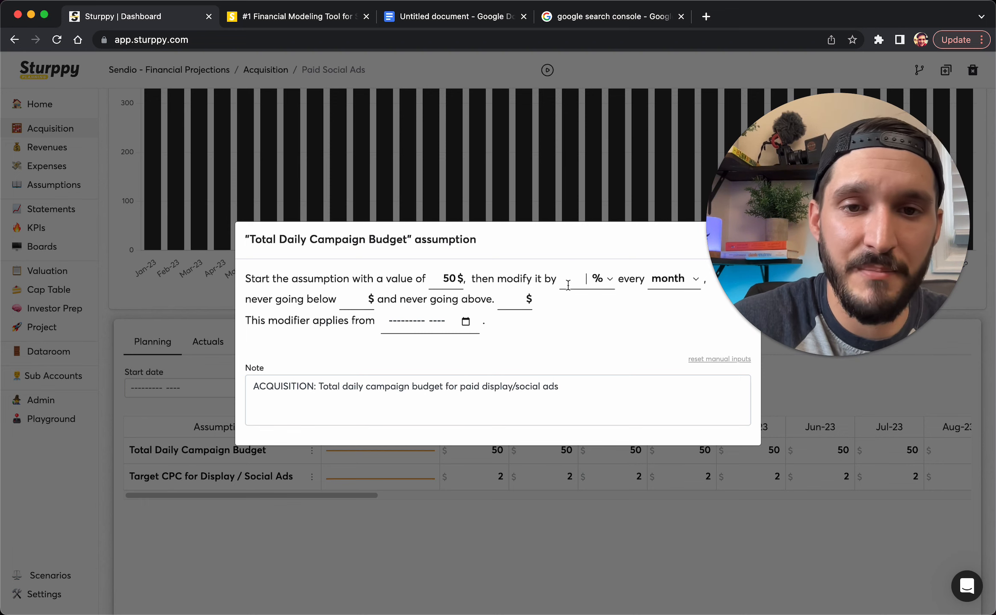
text(10)
click(667, 280)
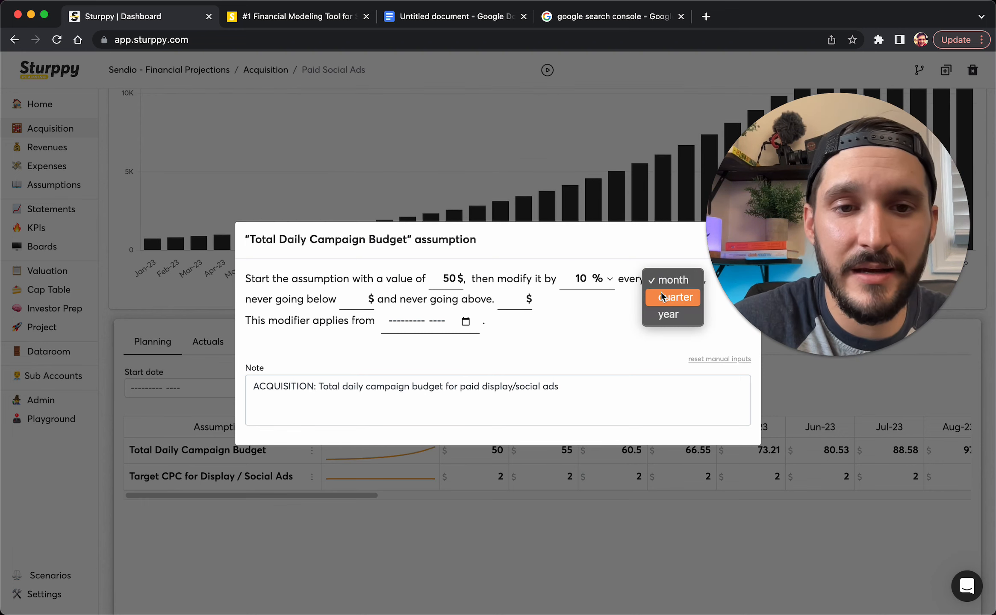
click(660, 293)
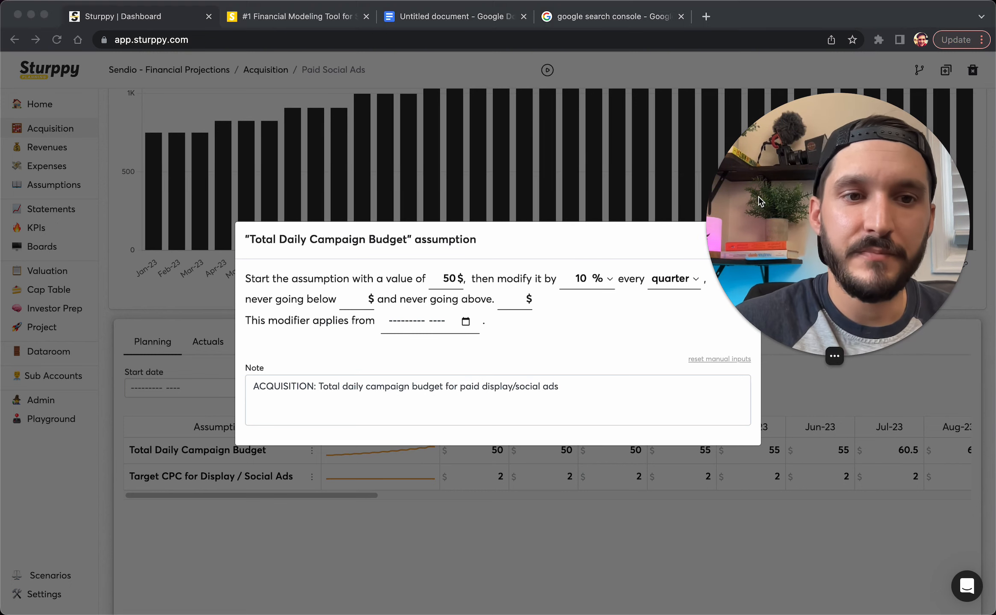
drag(783, 155, 749, 373)
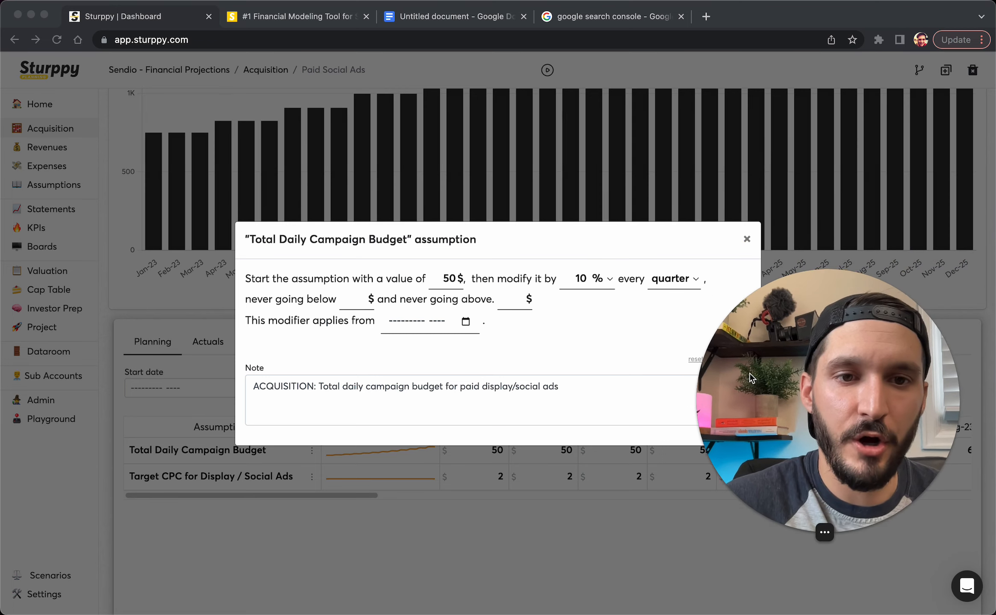
click(747, 242)
click(746, 241)
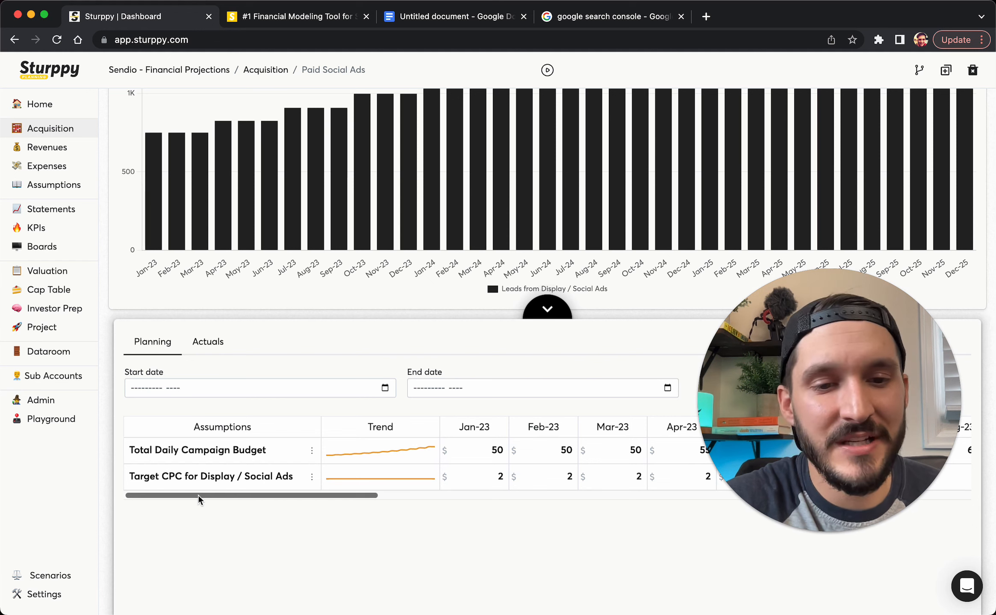
Step: Set the Target CPC for Display / Social Ads assumption to start at $2.75 and return to the acquisition channels overview
click(311, 475)
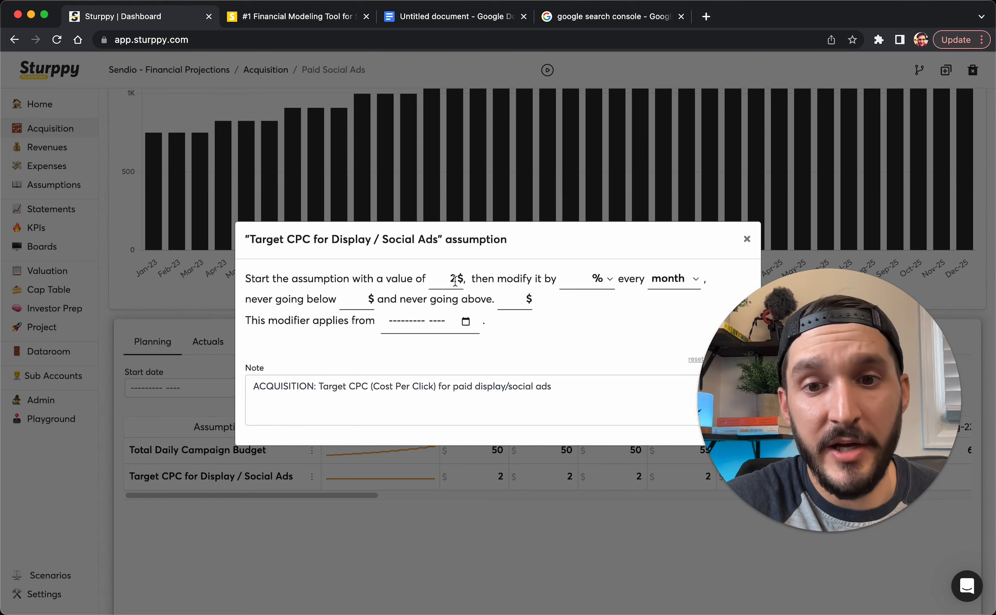
text(.75)
click(453, 492)
click(546, 311)
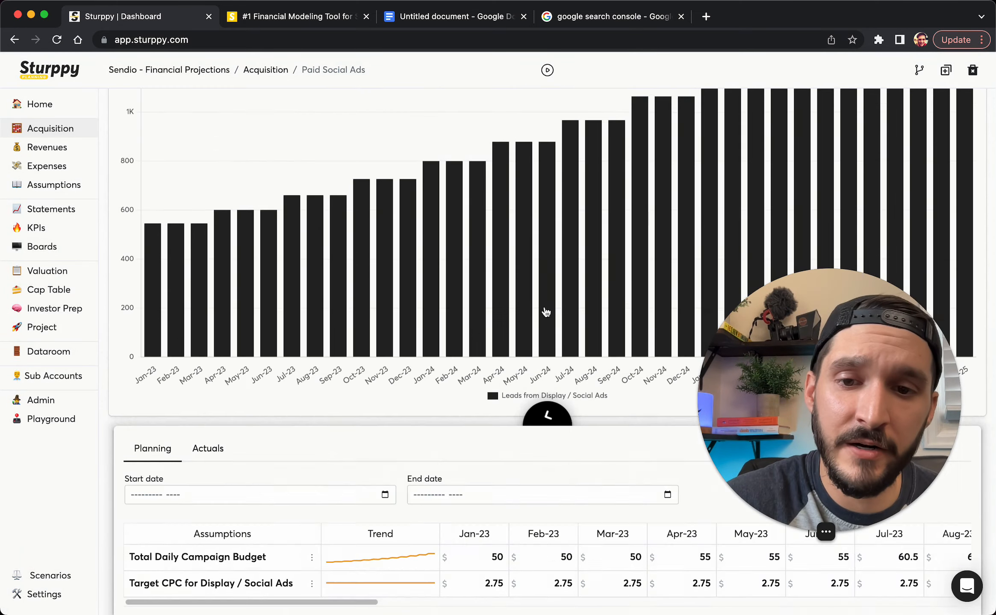
mouse_move(161, 457)
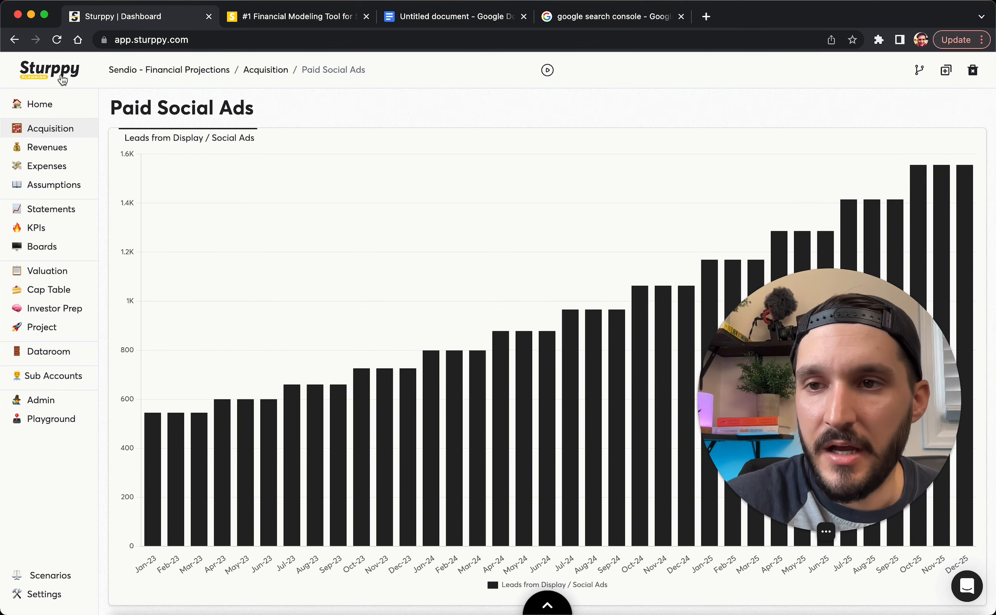
click(49, 129)
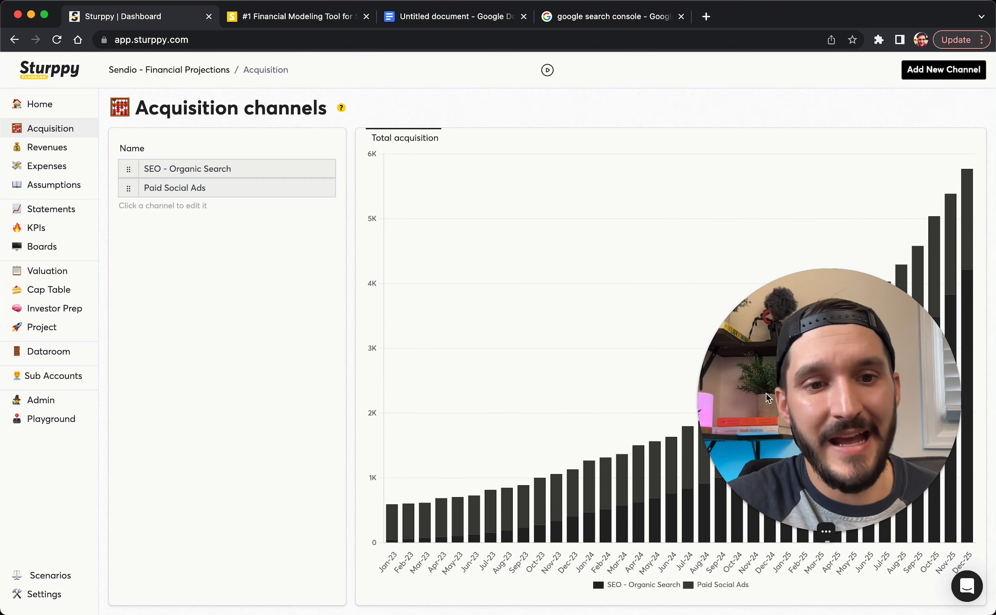
Step: Add a new acquisition channel named "Cold Email Outreach" using the free Cold Outreach channel type
drag(765, 393, 533, 253)
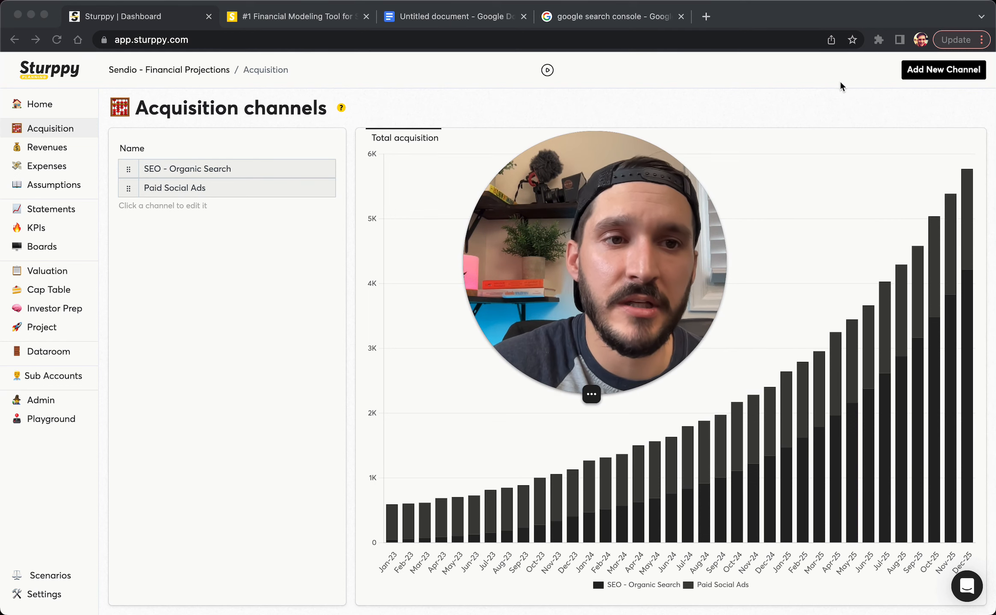
click(927, 69)
drag(560, 254, 817, 231)
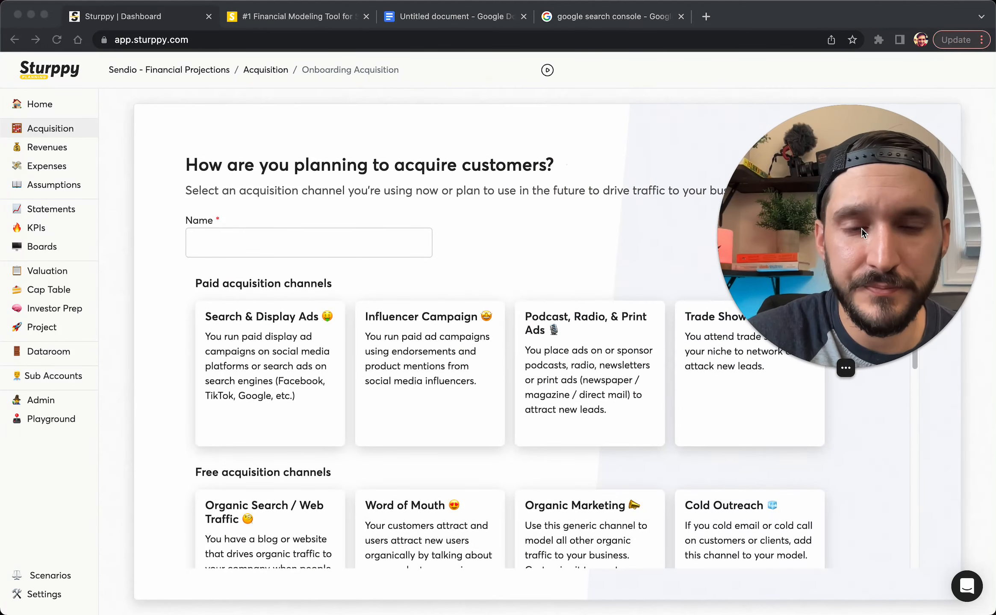
scroll(331, 466, down, 2)
scroll(333, 470, down, 10)
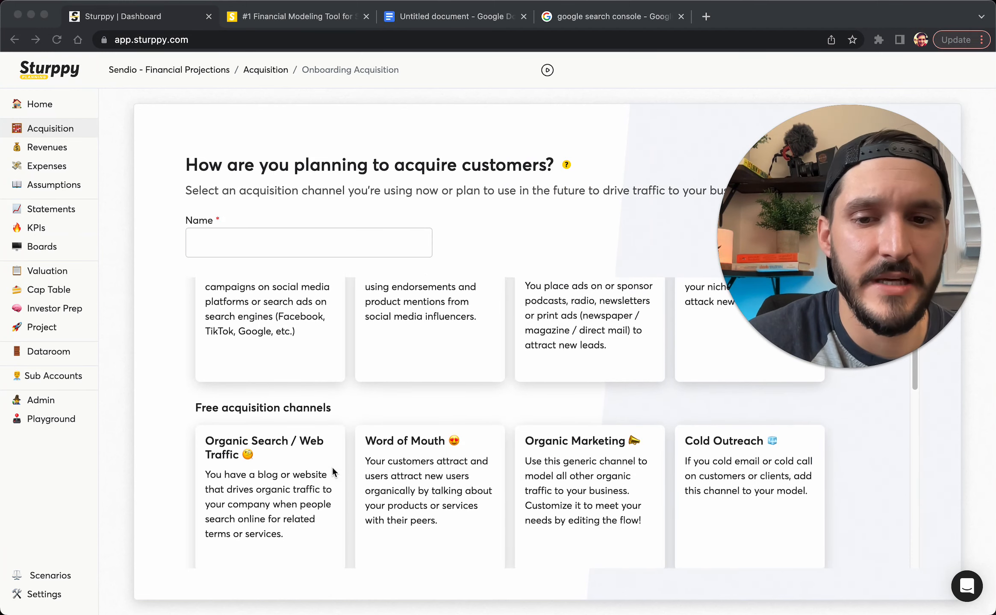
scroll(333, 472, up, 10)
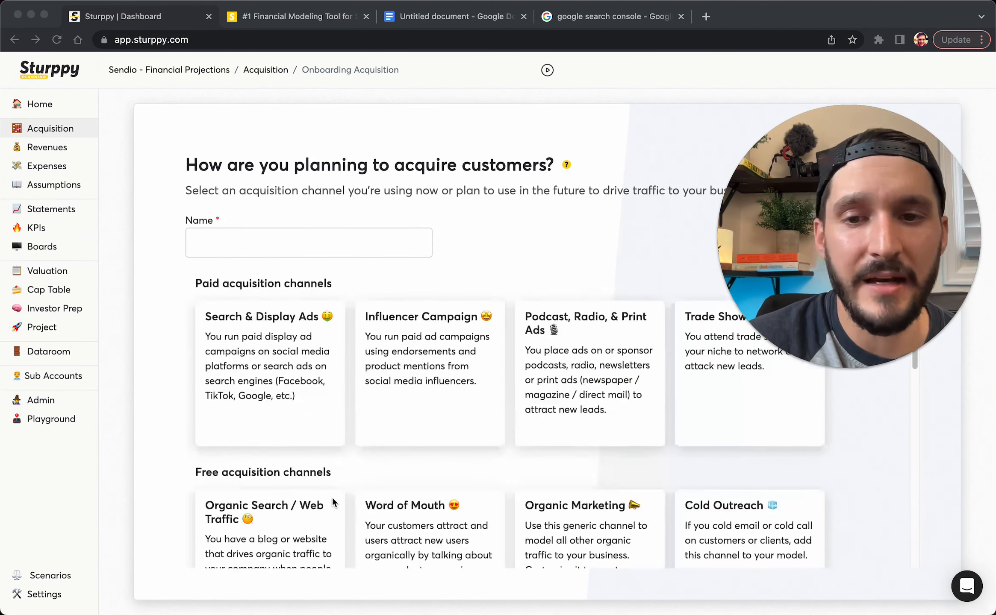
click(262, 242)
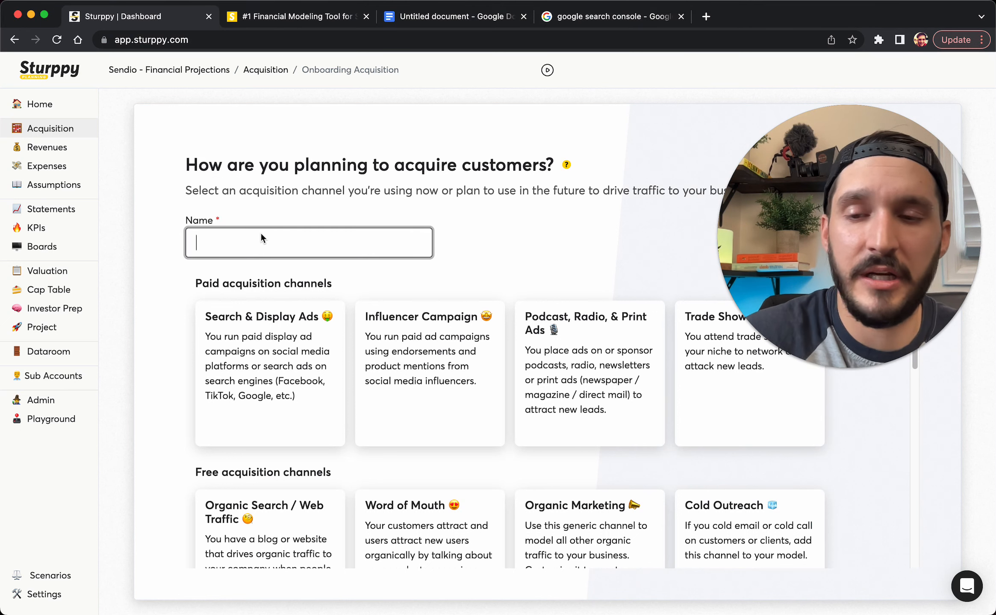
text(Cold )
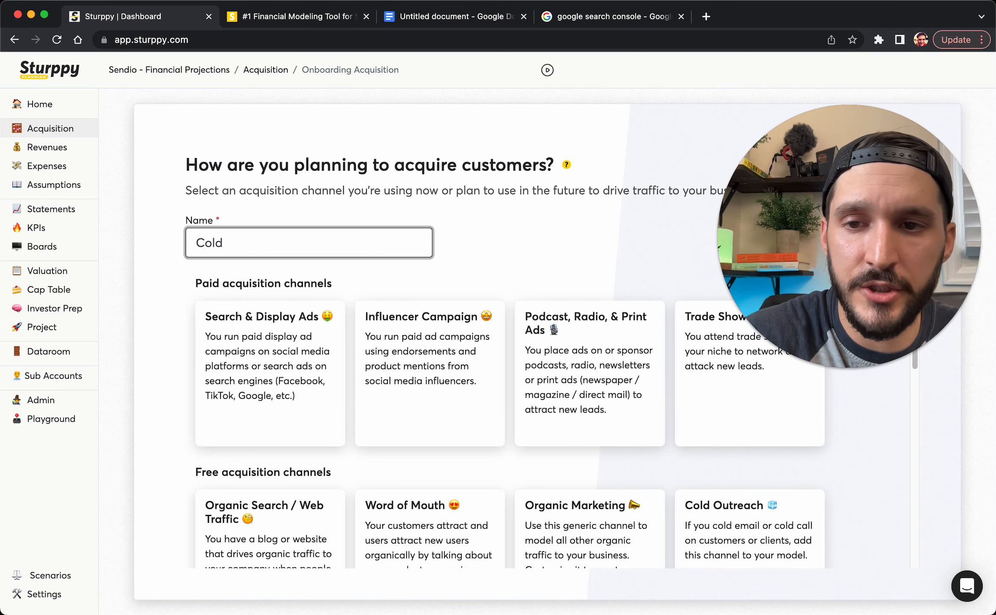
text(Email Outreach)
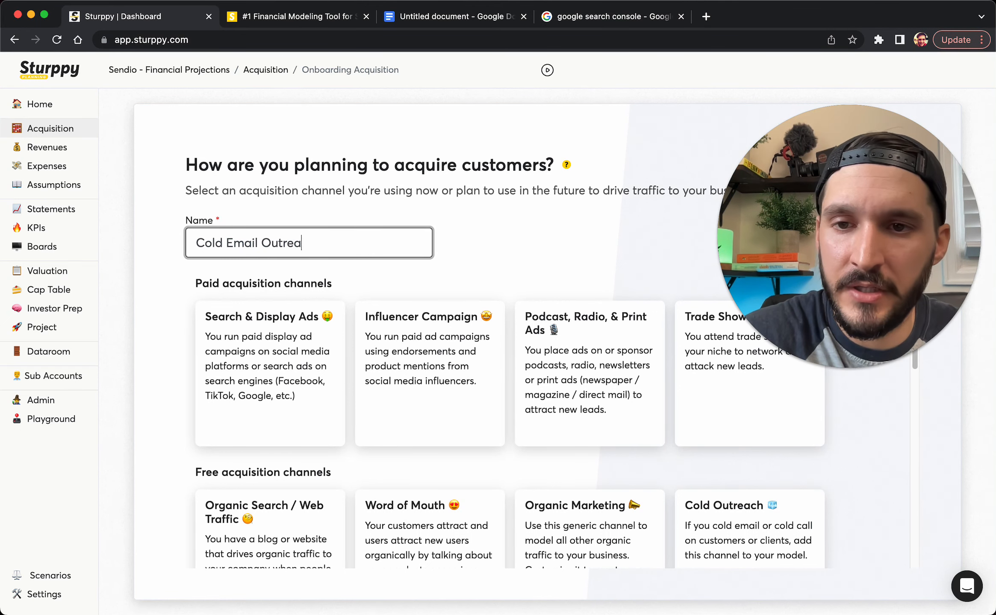
scroll(735, 532, down, 2)
scroll(735, 532, down, 3)
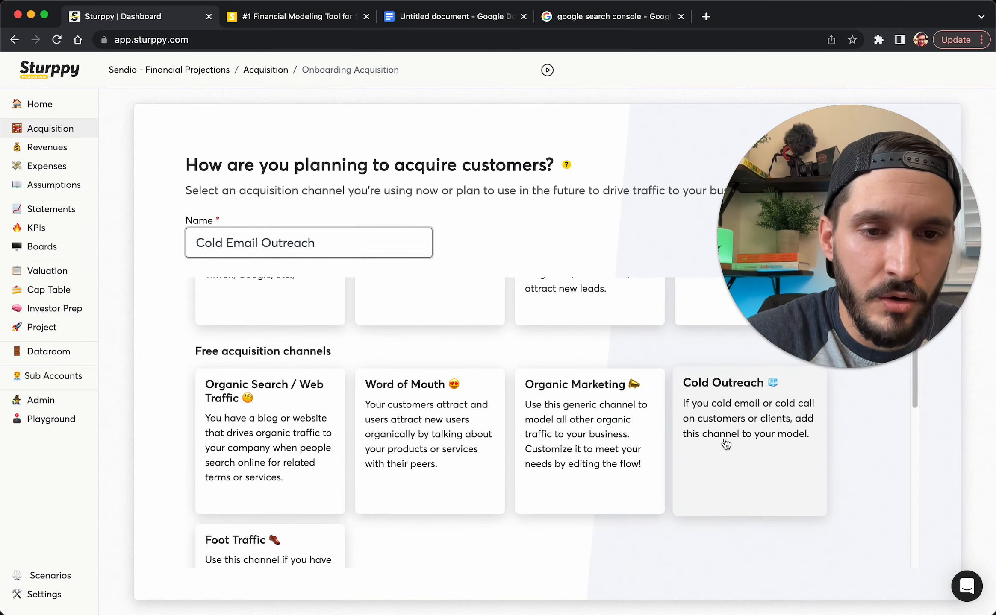
click(725, 445)
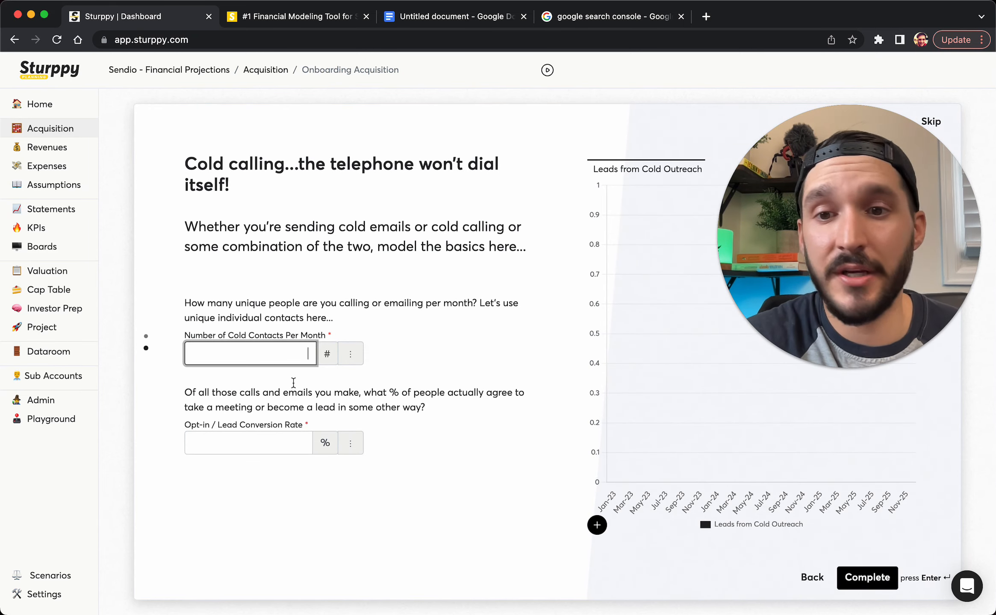
Step: Set the Number of Cold Contacts Per Month to 100 and the Opt-in / Lead Conversion Rate to 7%
drag(340, 319, 198, 316)
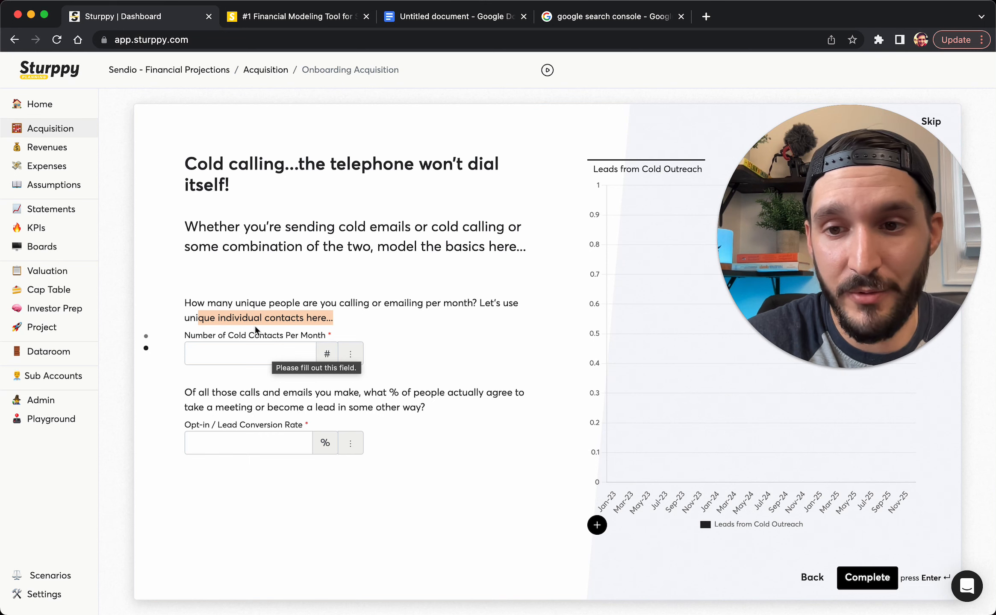
click(276, 352)
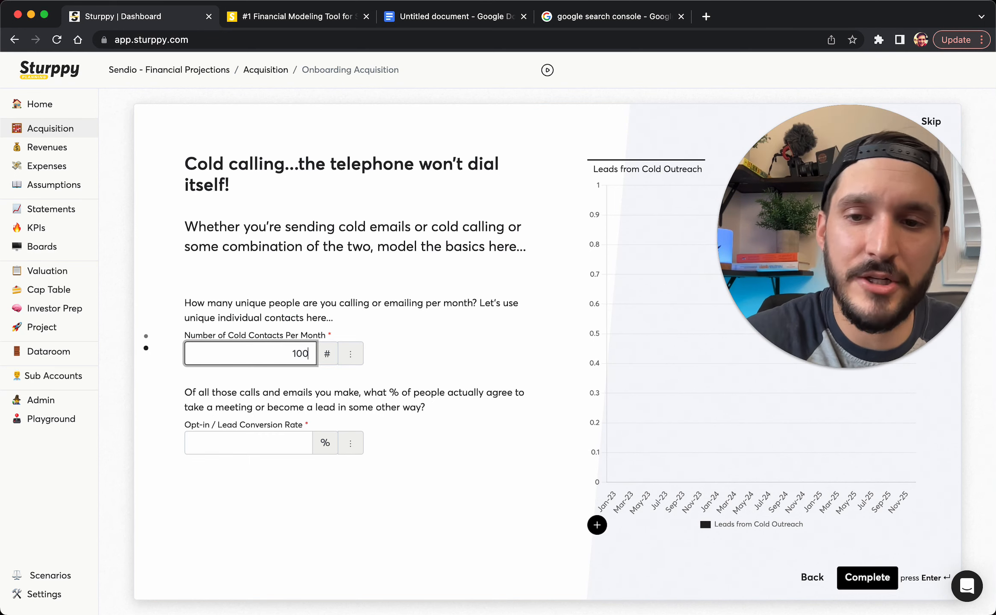
click(270, 451)
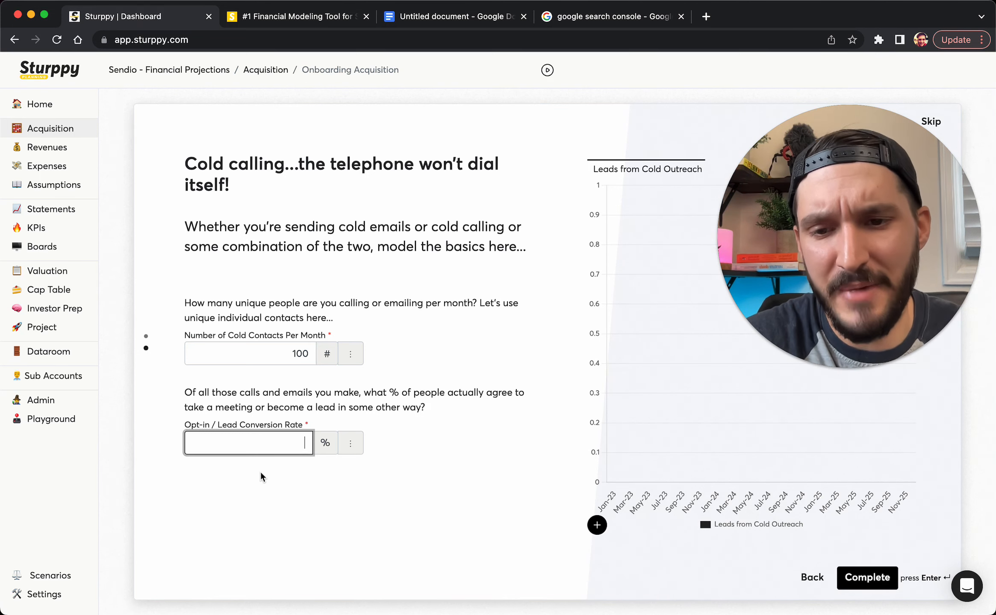
text(7)
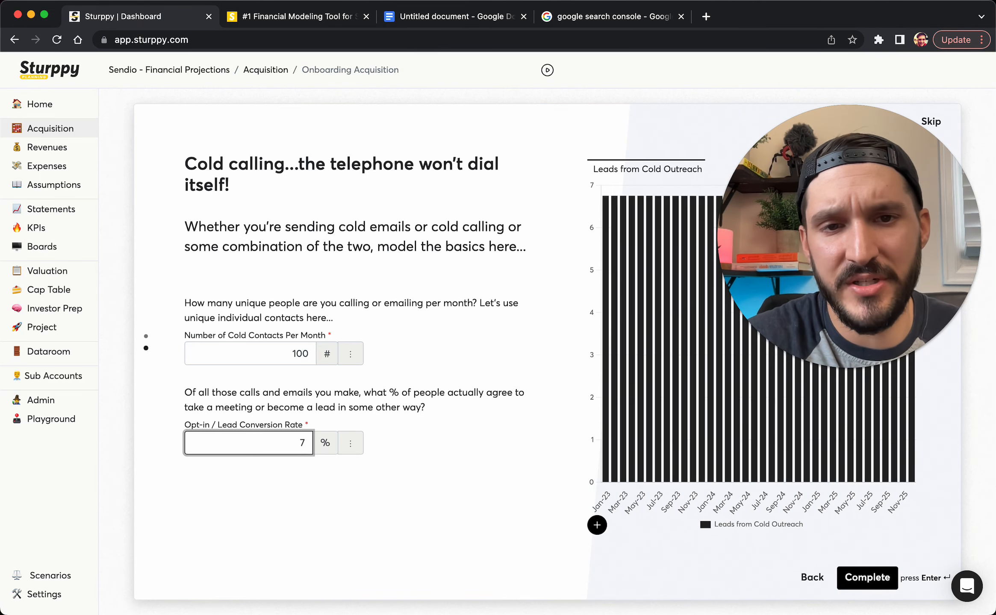
Step: Make the Opt-in / Lead Conversion Rate grow by 10% every month, never going above 15%, and complete the channel setup
click(351, 444)
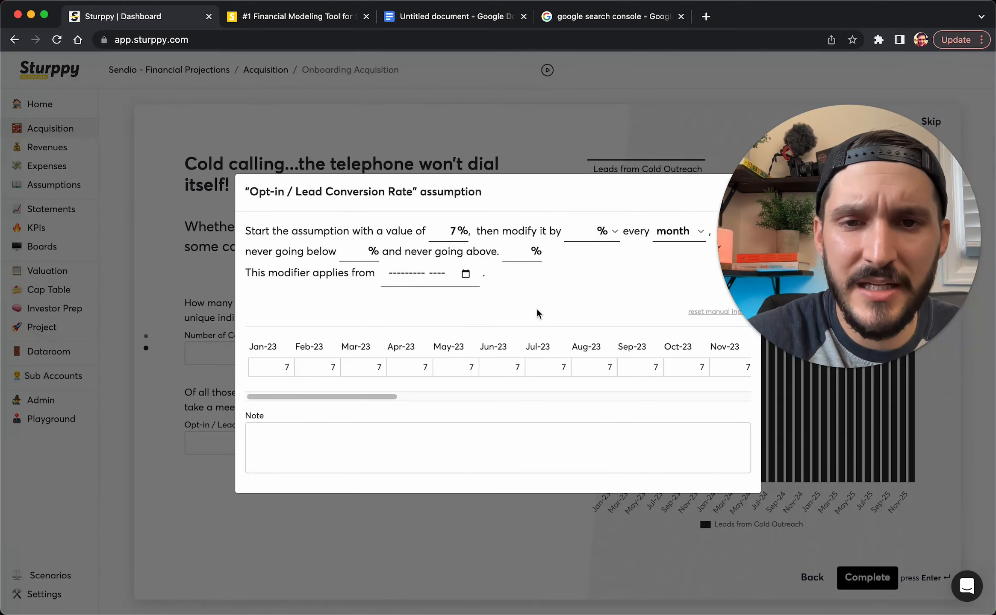
text(10)
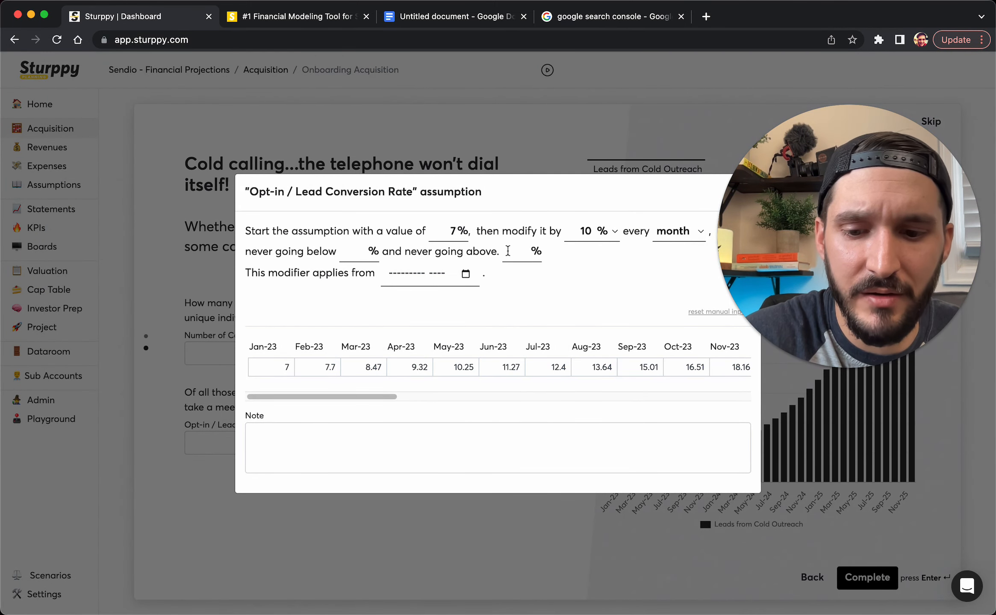
click(507, 251)
text(15)
click(451, 524)
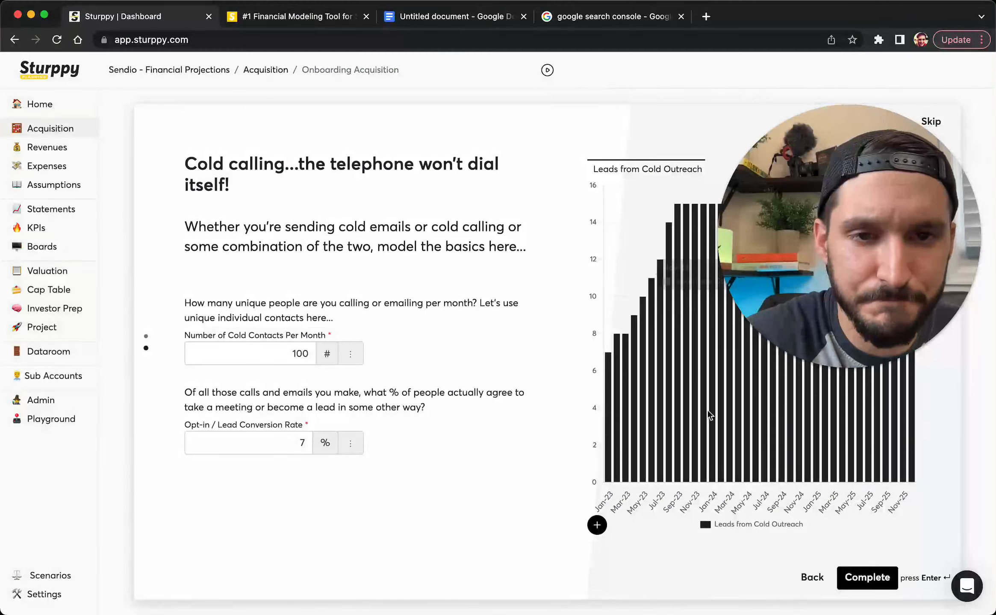
drag(771, 221, 324, 252)
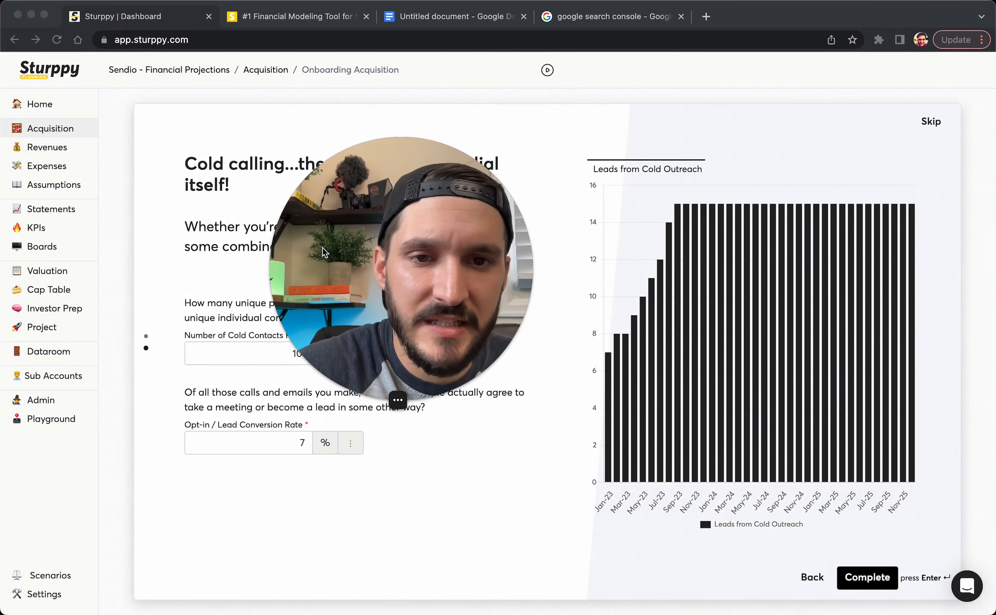
click(612, 407)
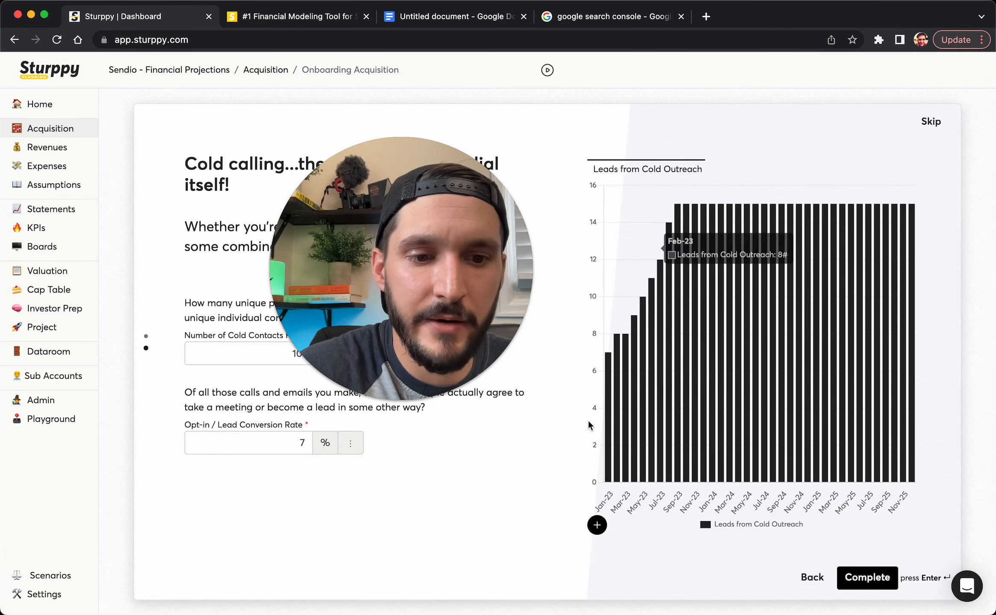
click(866, 578)
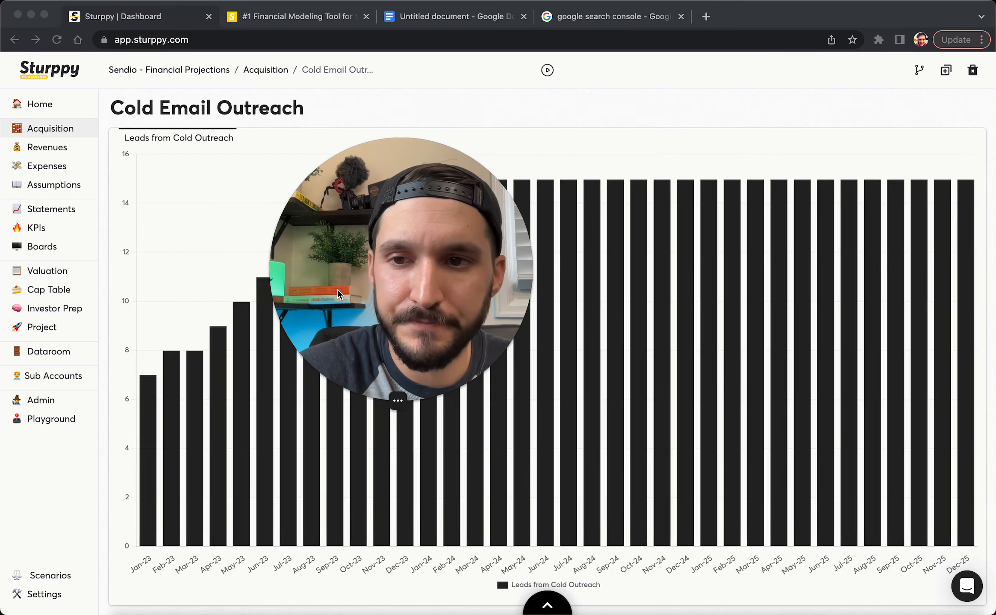
Step: Set the Cold Email Outreach channel's start date to September 2023
drag(337, 291, 656, 309)
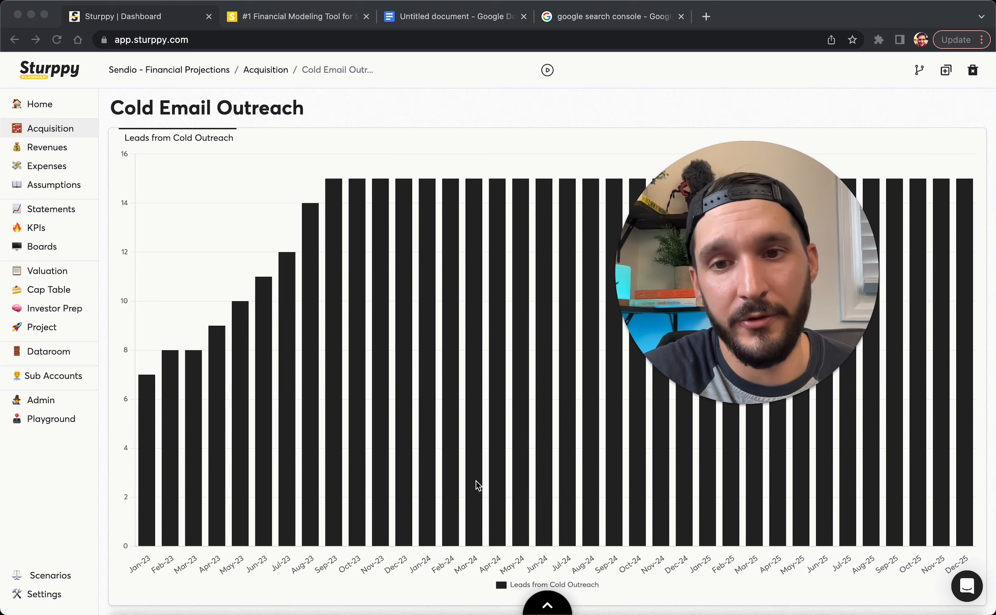
click(547, 605)
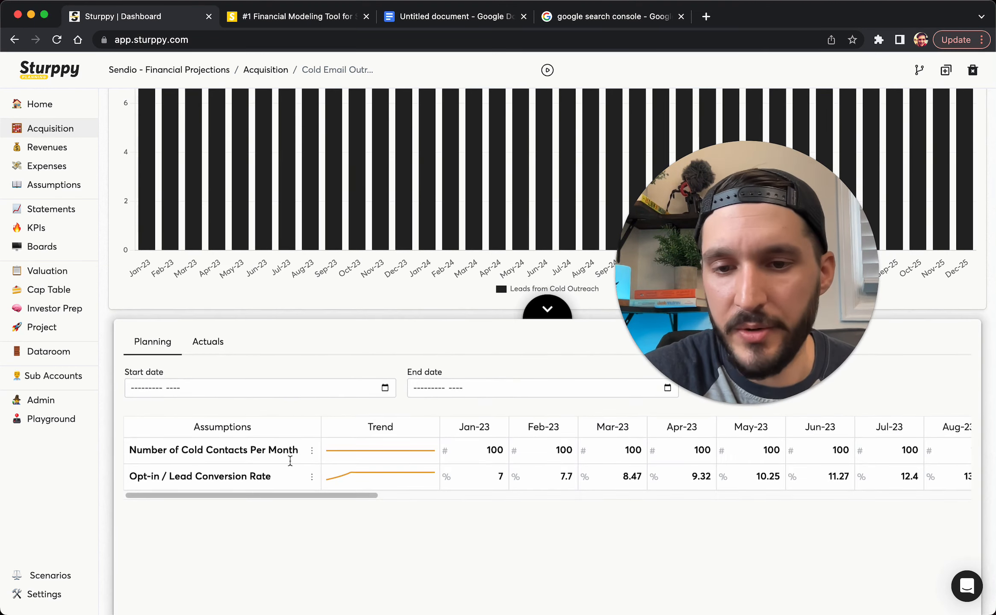
click(379, 389)
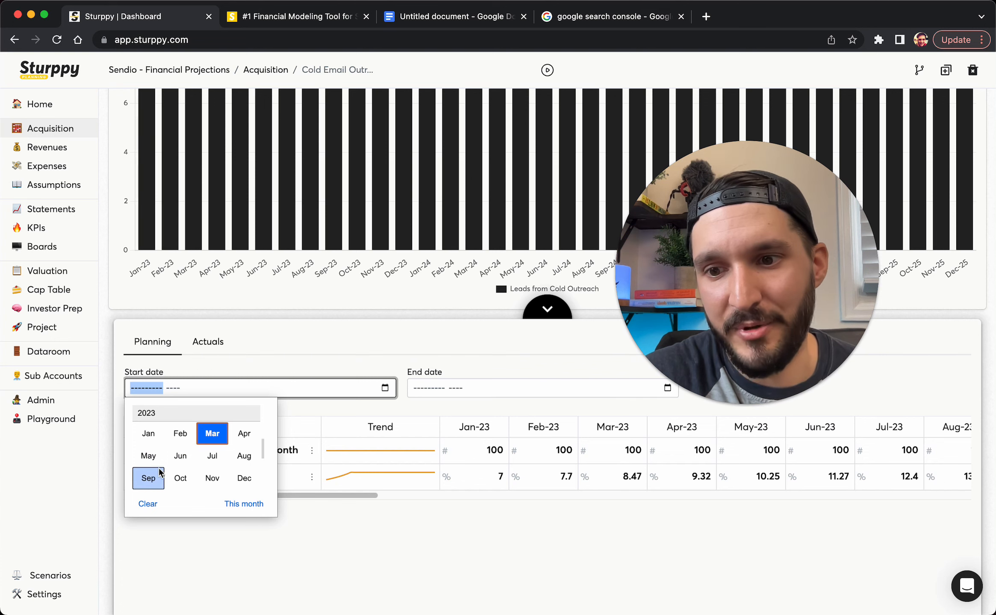
click(149, 477)
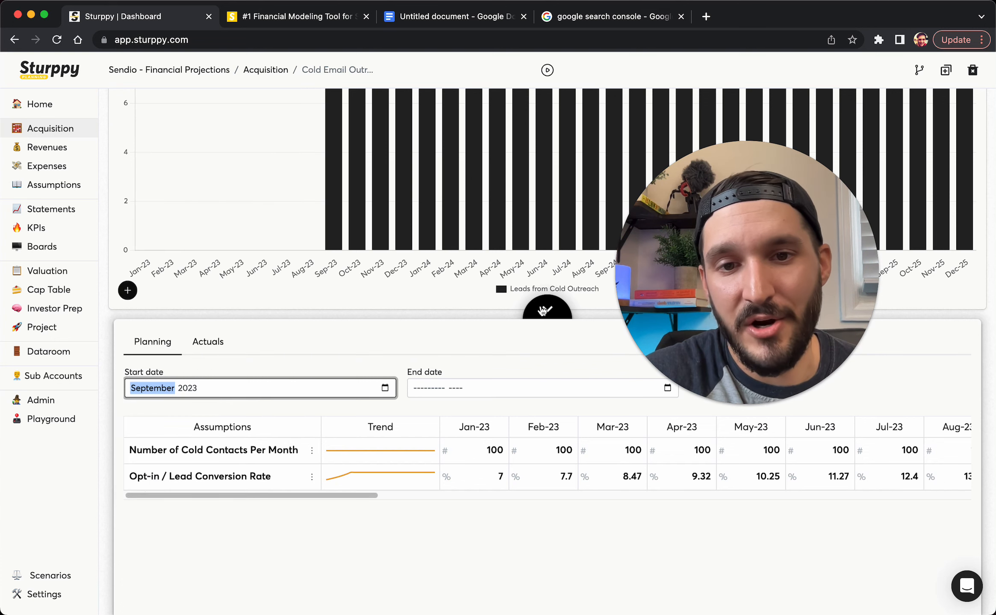
click(542, 311)
click(547, 602)
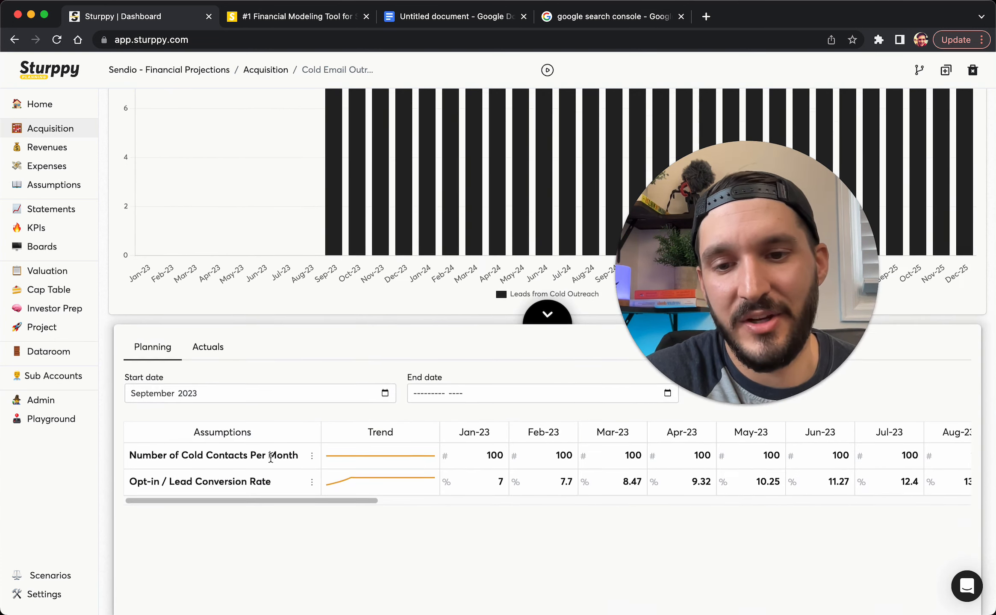
scroll(270, 458, down, 1)
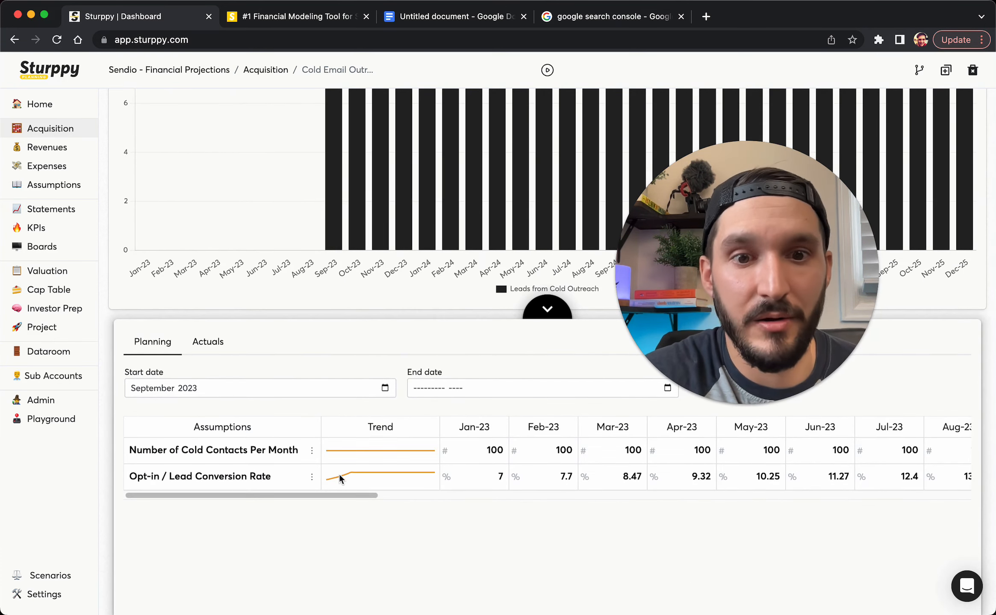
Step: Inspect the Number of Cold Contacts Per Month assumption and clear the Cold Email Outreach channel's start date
click(312, 451)
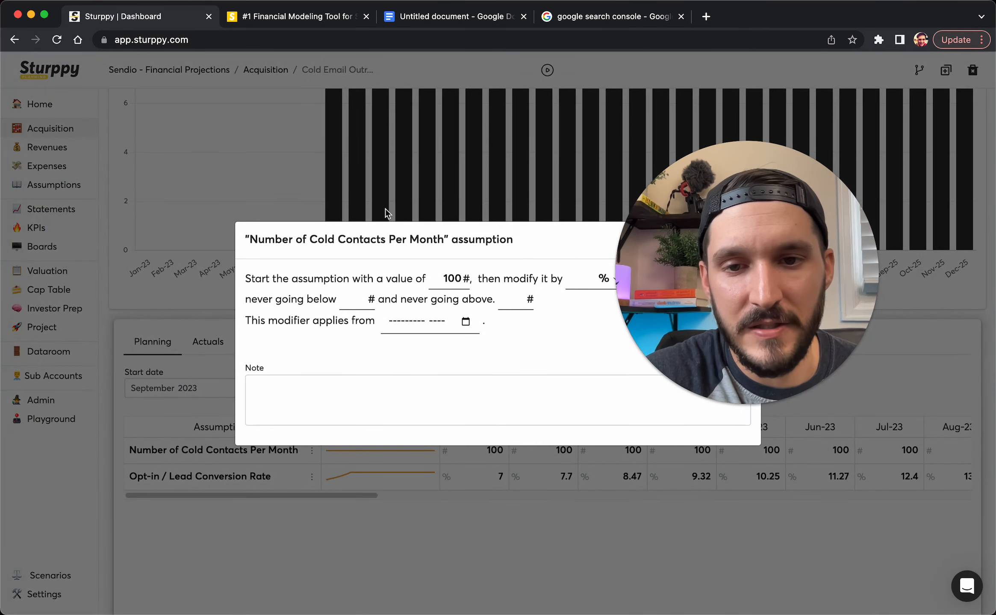
click(387, 212)
click(384, 388)
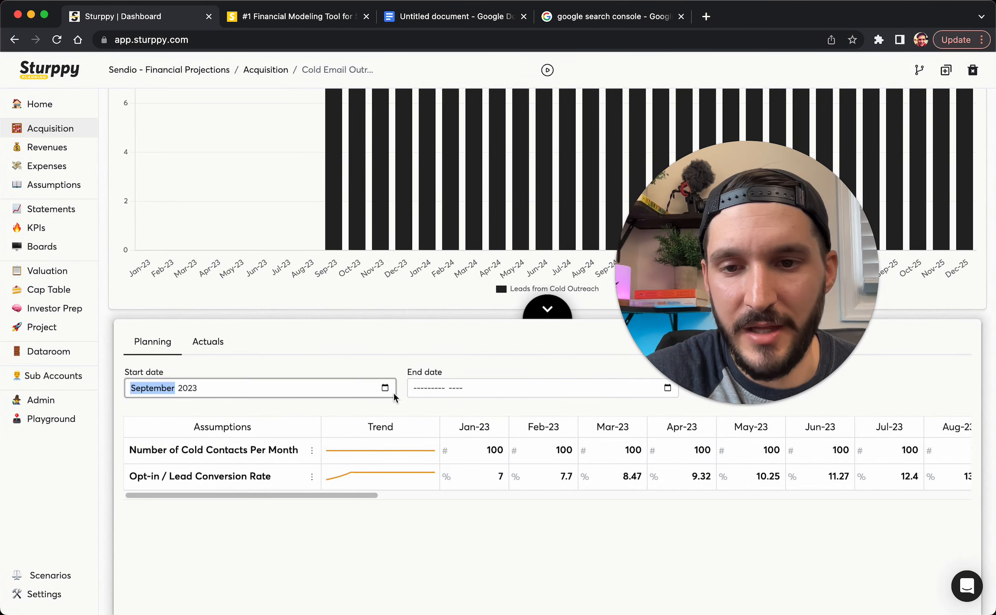
click(147, 504)
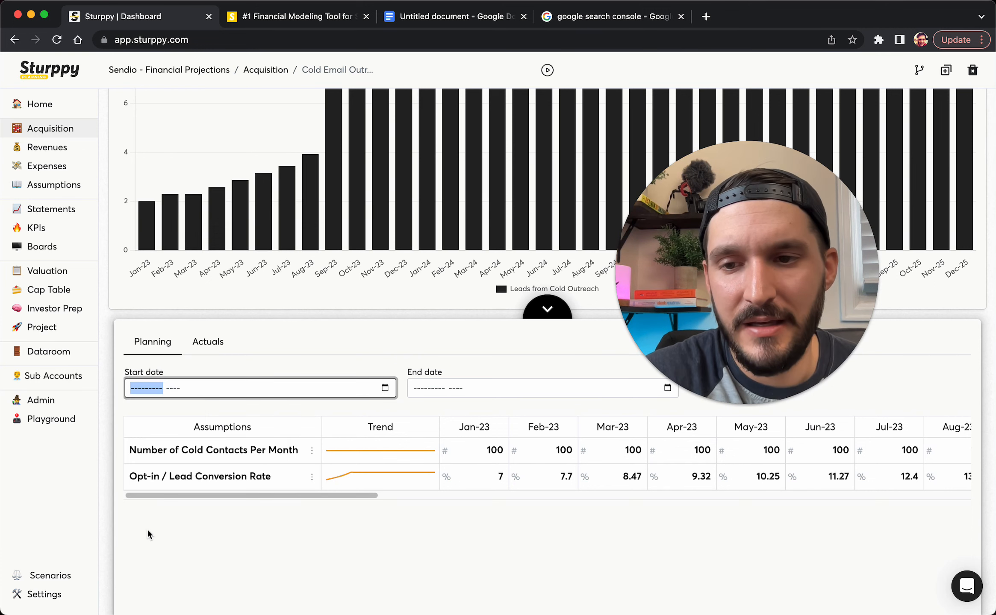
click(528, 316)
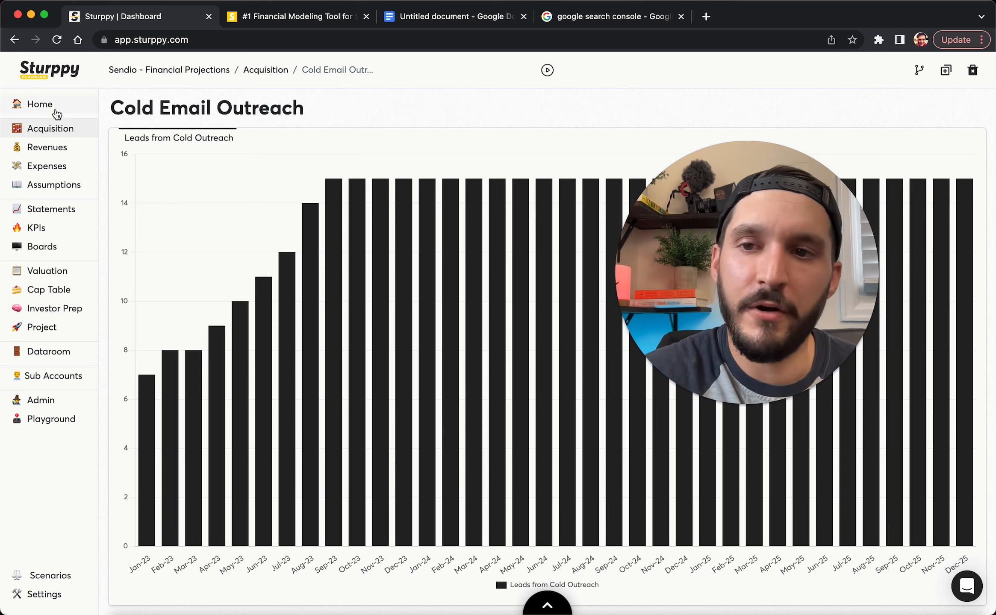
Step: Return to the acquisition channels overview and examine the total acquisition chart across all three channels
click(29, 133)
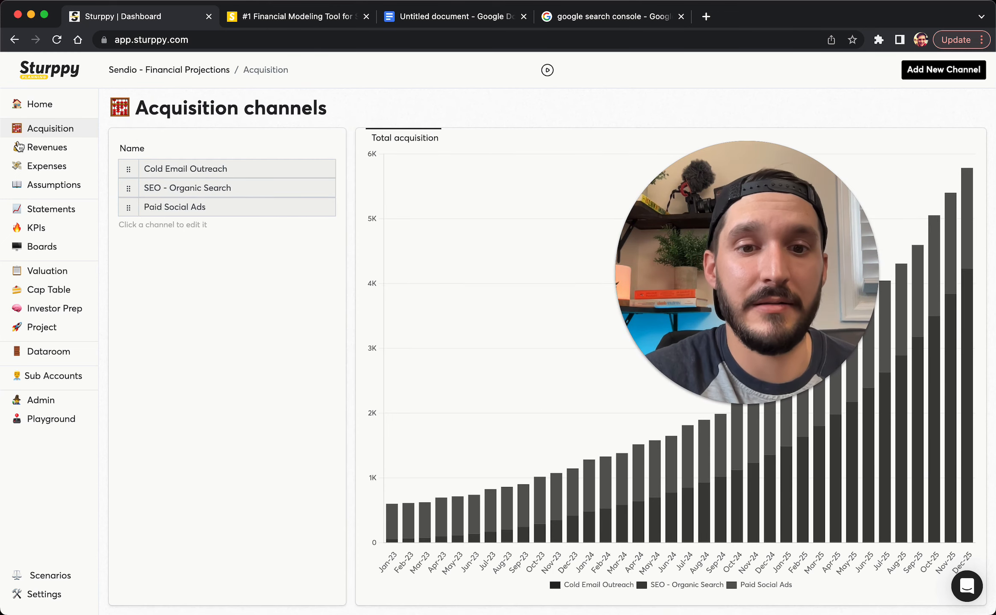
drag(718, 308, 459, 283)
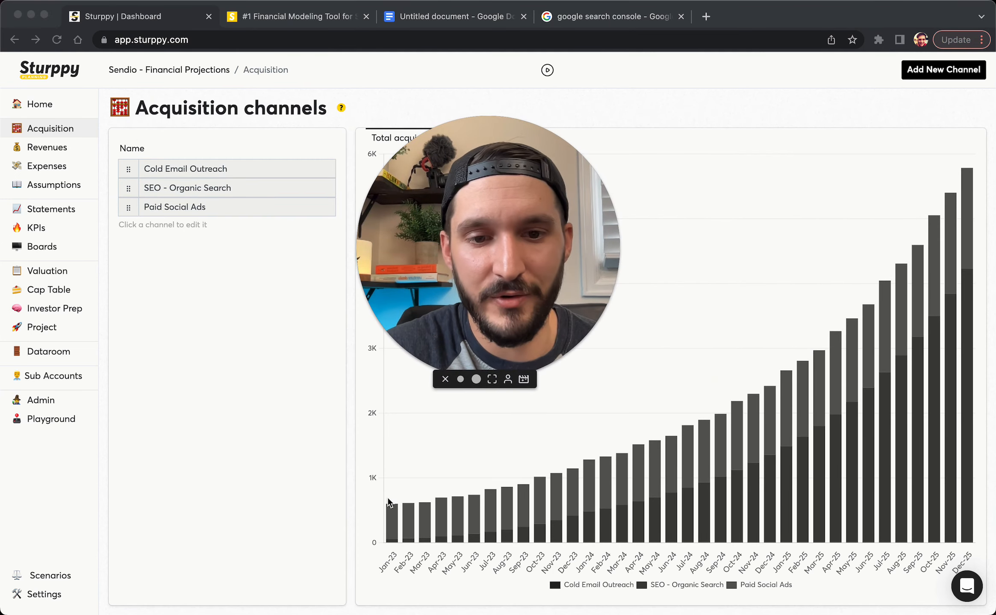
click(394, 527)
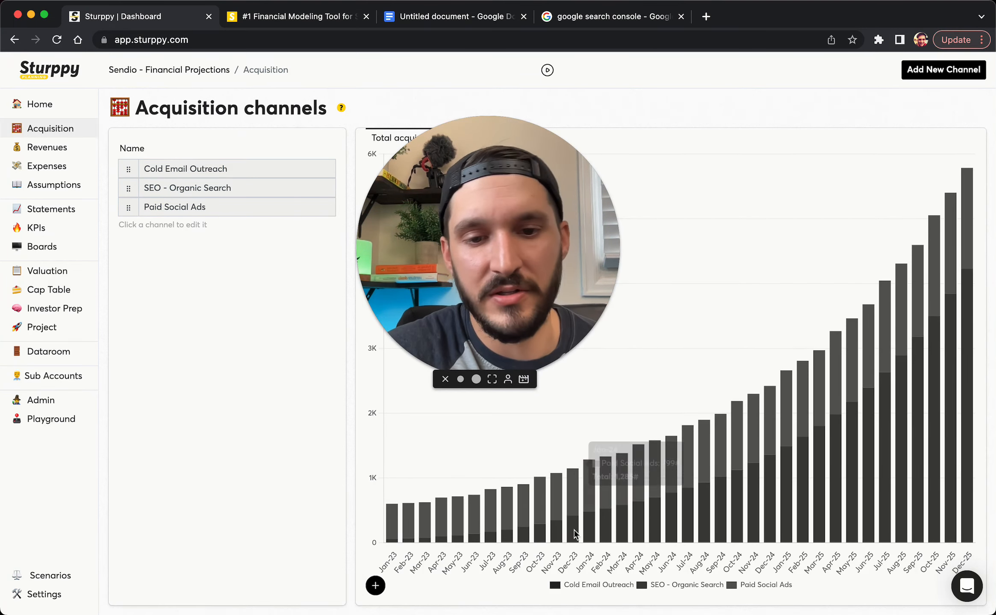
drag(451, 324, 606, 325)
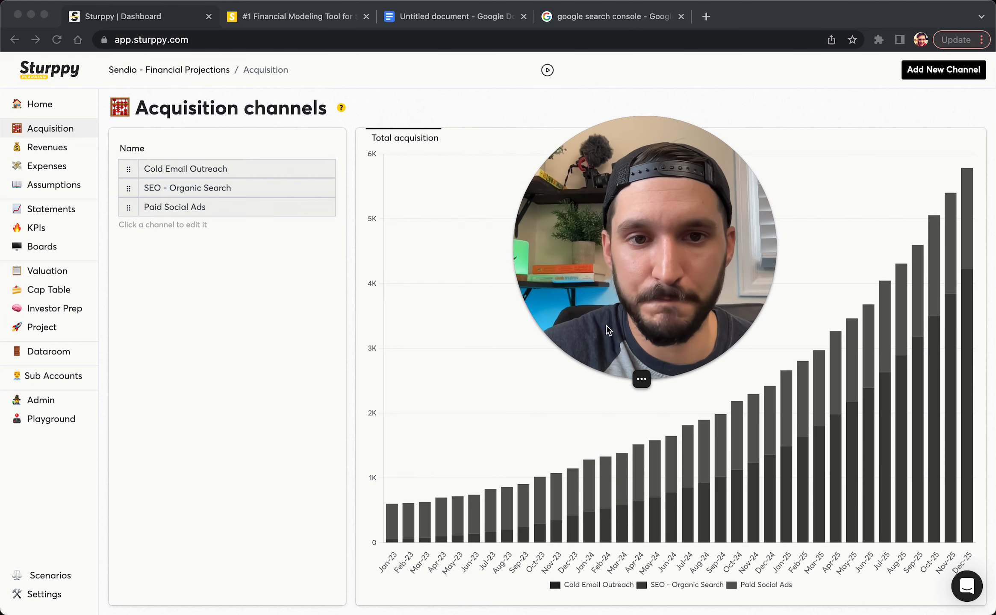
Step: Switch to the Google Docs brief and review Sendio's pricing and acquisition strategy
click(422, 17)
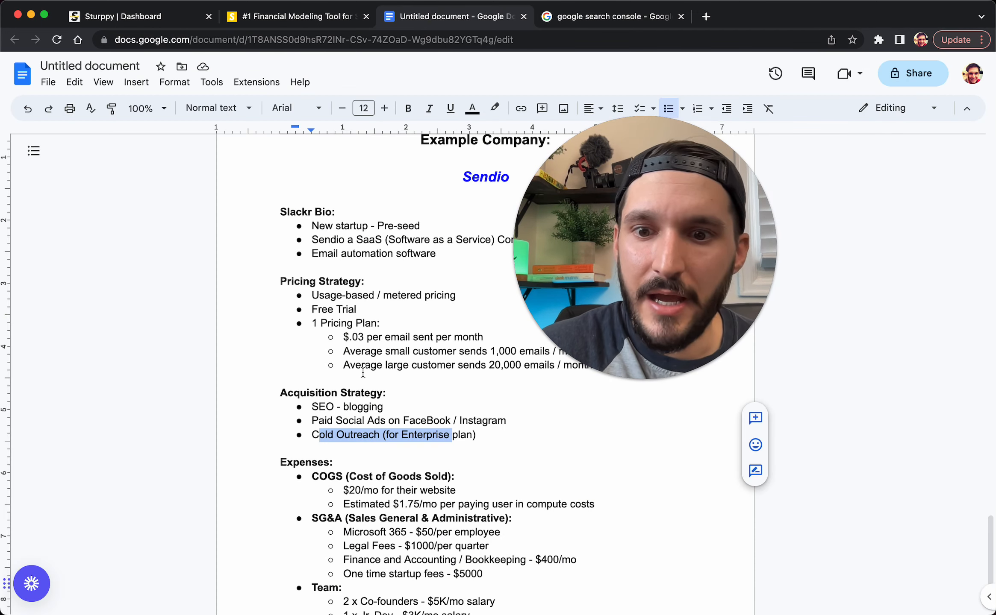
scroll(362, 371, down, 2)
drag(573, 327, 715, 342)
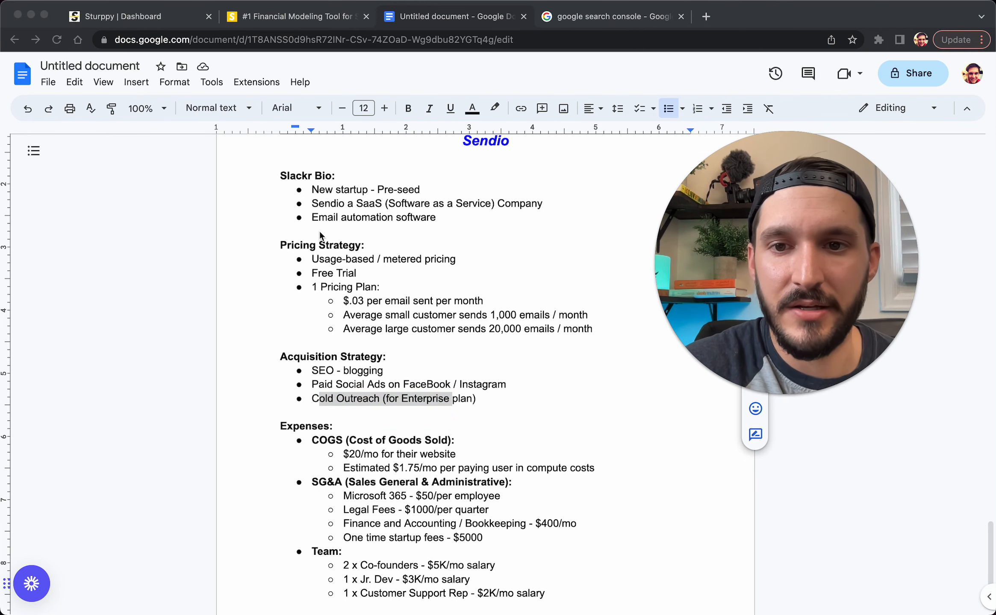
Step: Switch back to Sturppy and examine the Usage based subscriptions revenue stream's free trial, subscribers, total revenue and total usage charts
click(107, 24)
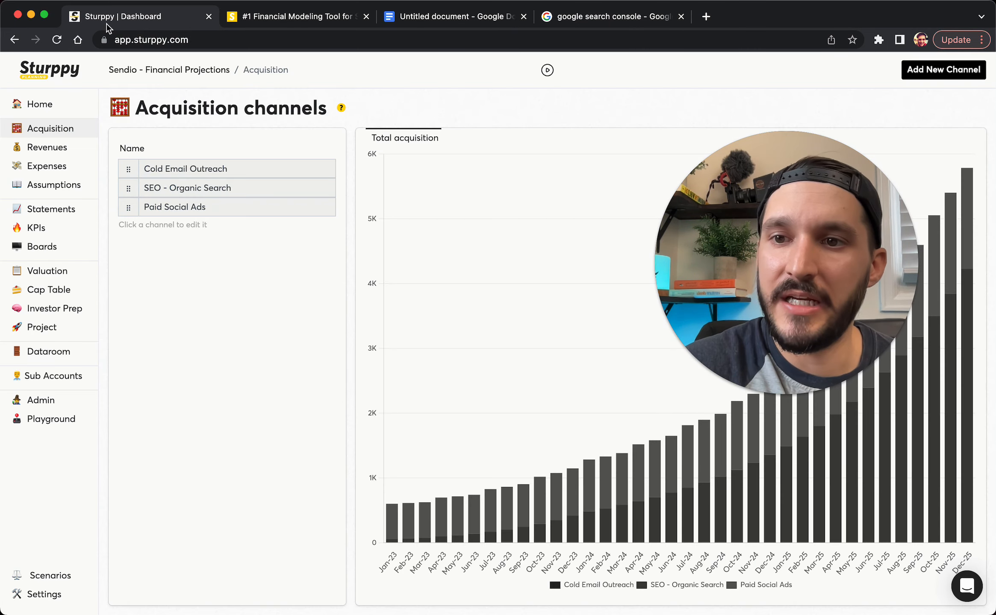
click(46, 147)
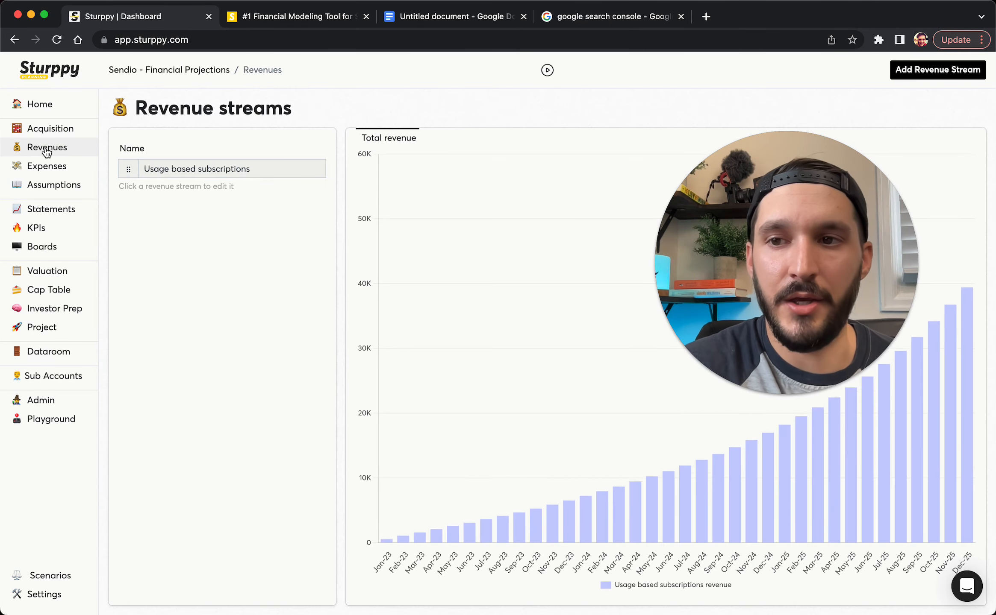
click(168, 172)
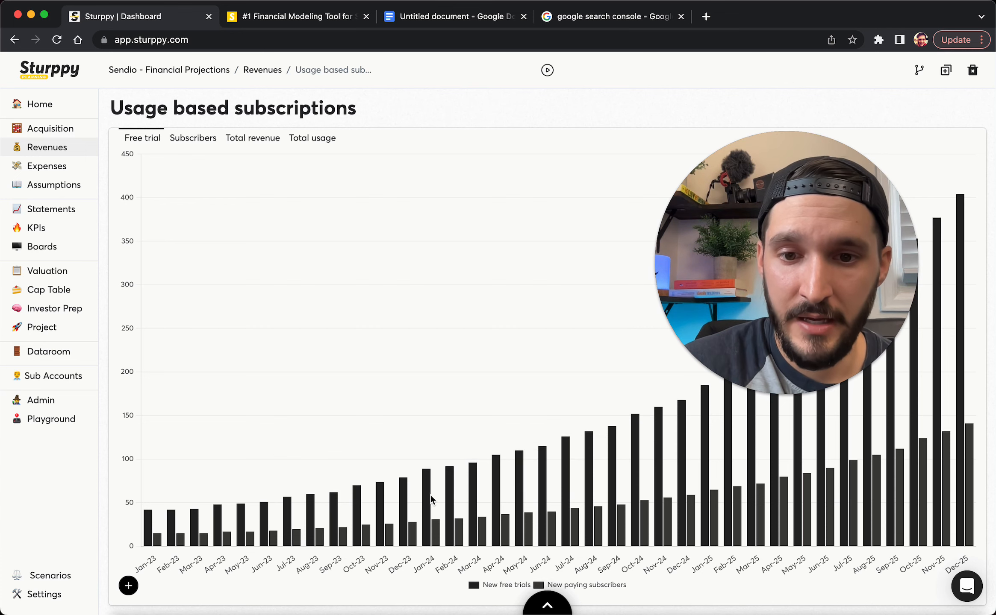
mouse_move(427, 497)
mouse_move(437, 532)
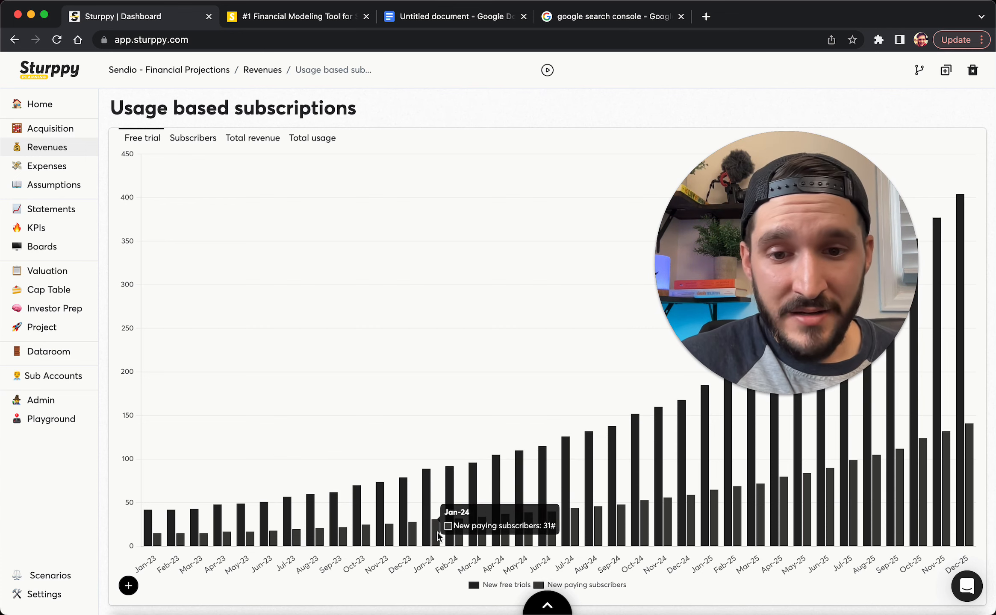
click(200, 146)
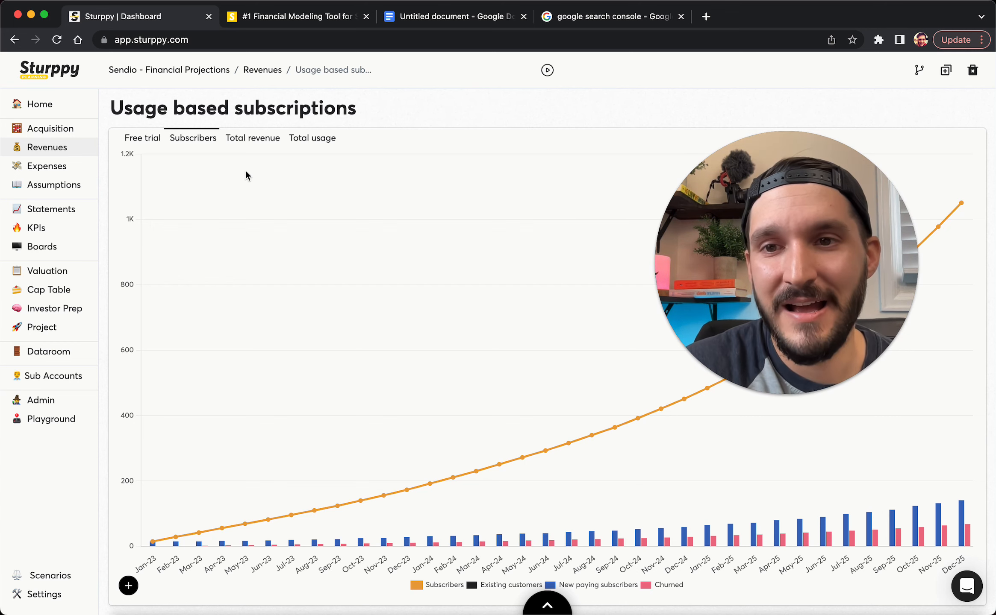
click(253, 143)
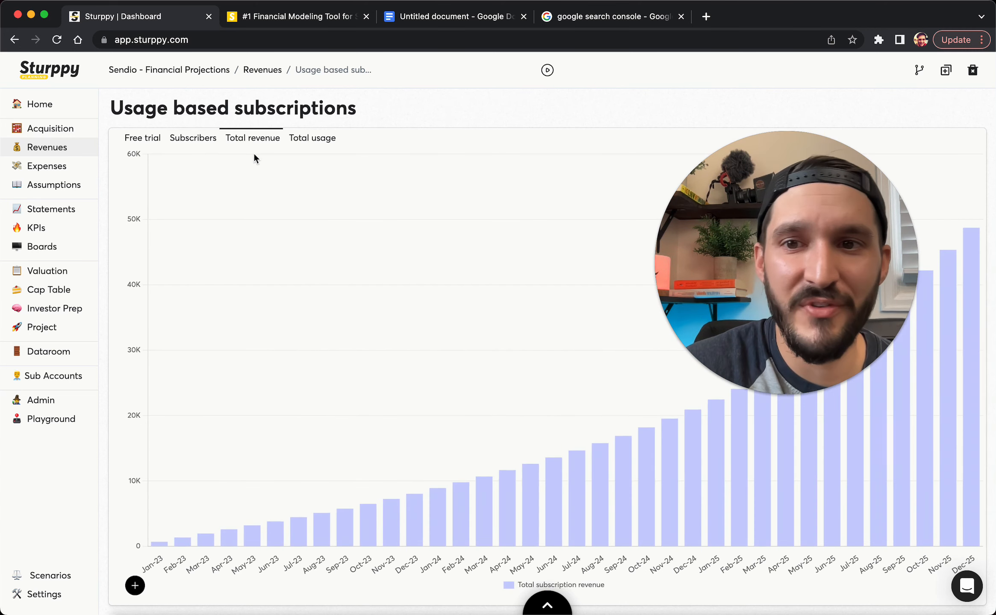
click(309, 139)
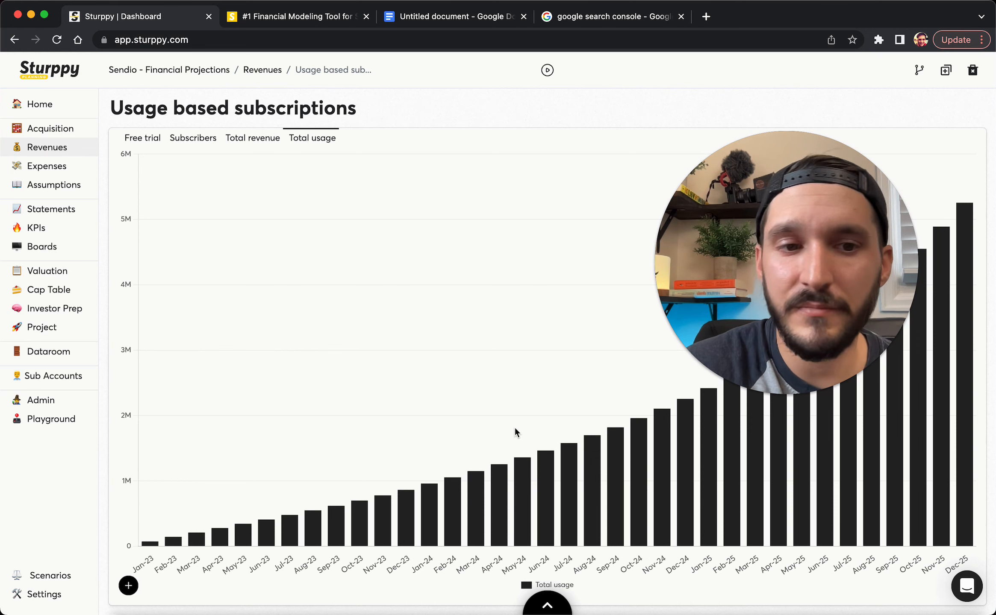
Step: Show the planning assumptions of the Usage based subscriptions stream and inspect the Existing customers assumption
click(541, 606)
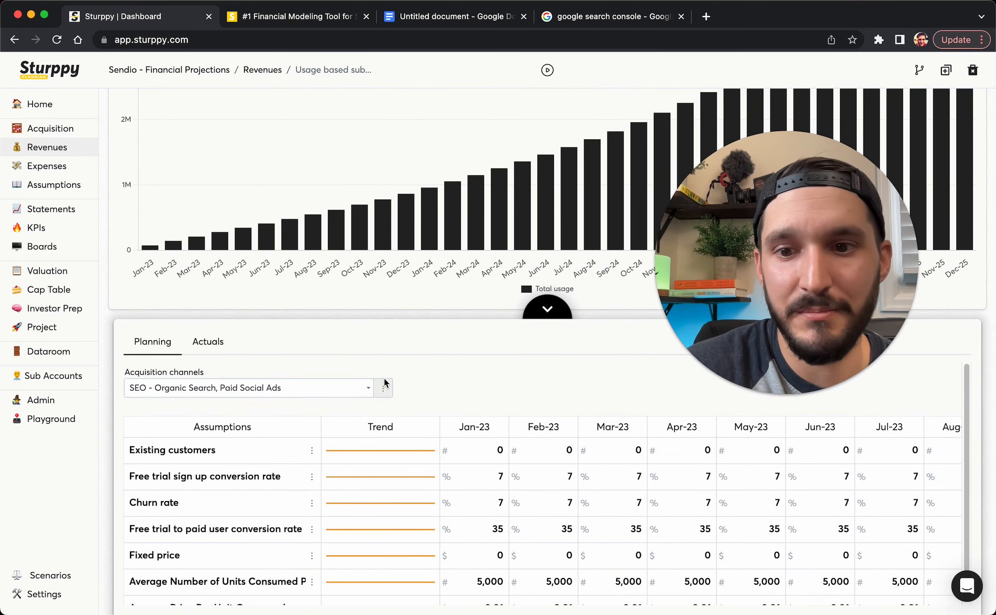
click(312, 452)
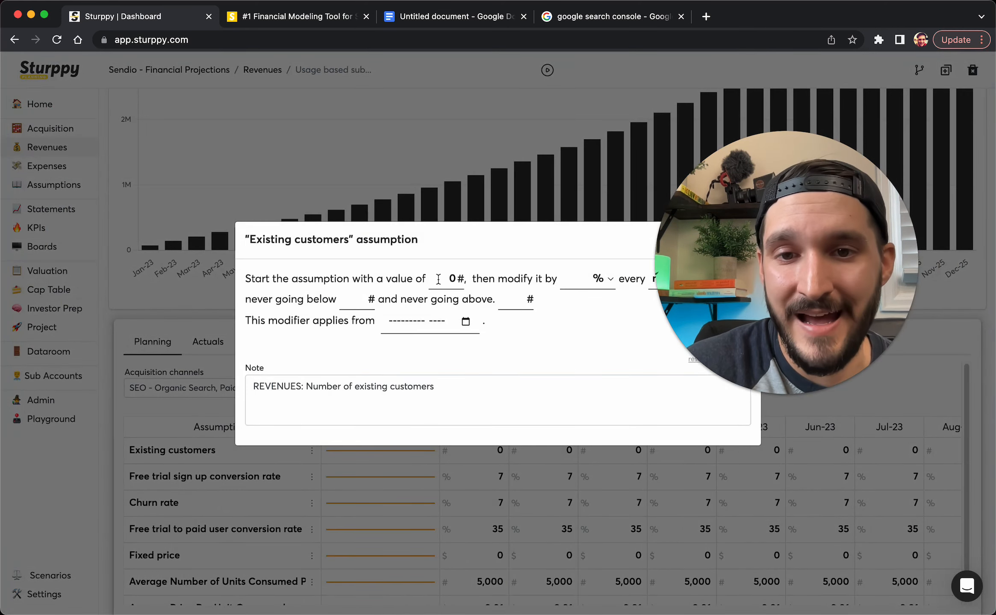
click(404, 507)
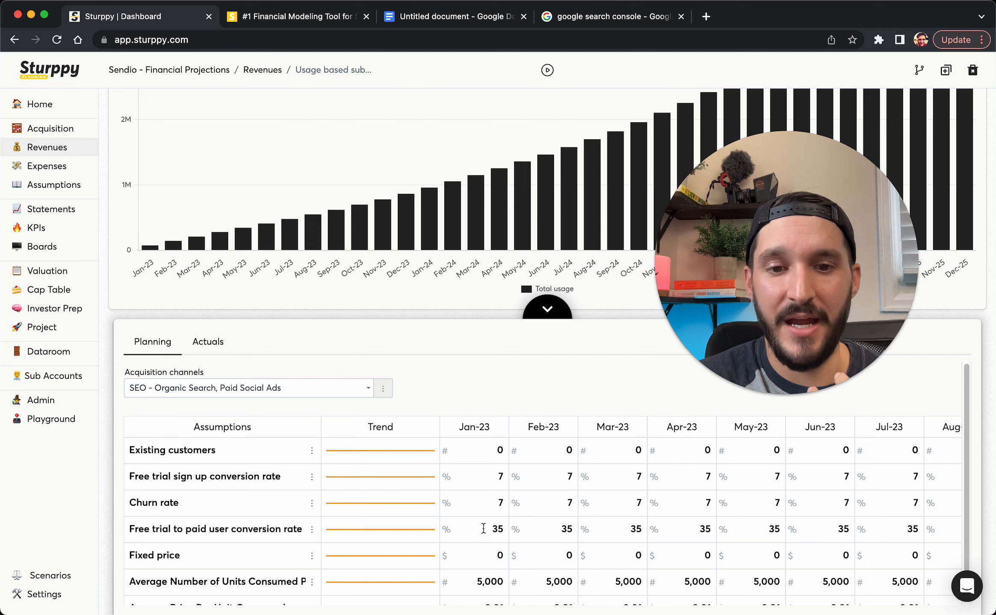
Step: Set the Churn rate assumption to start at 15%, modified by -10% every month and never going below 7%, and check its monthly values
click(312, 504)
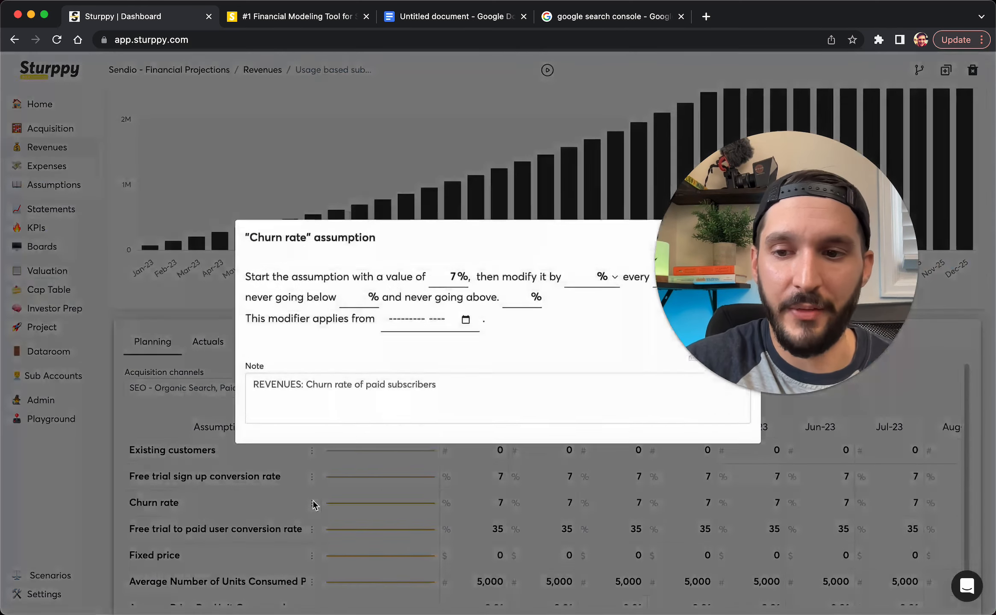
double_click(444, 278)
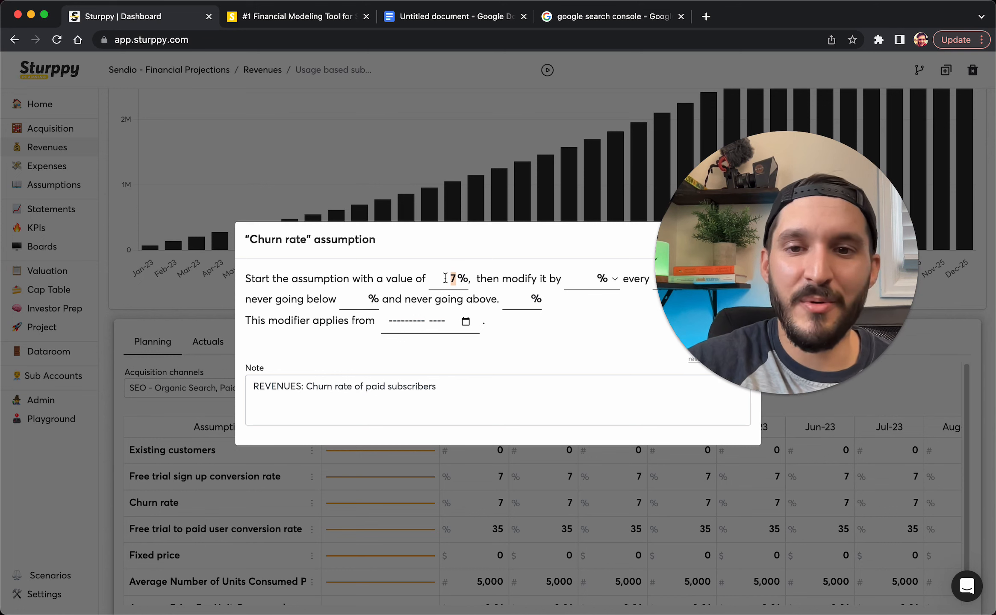
drag(765, 253, 827, 180)
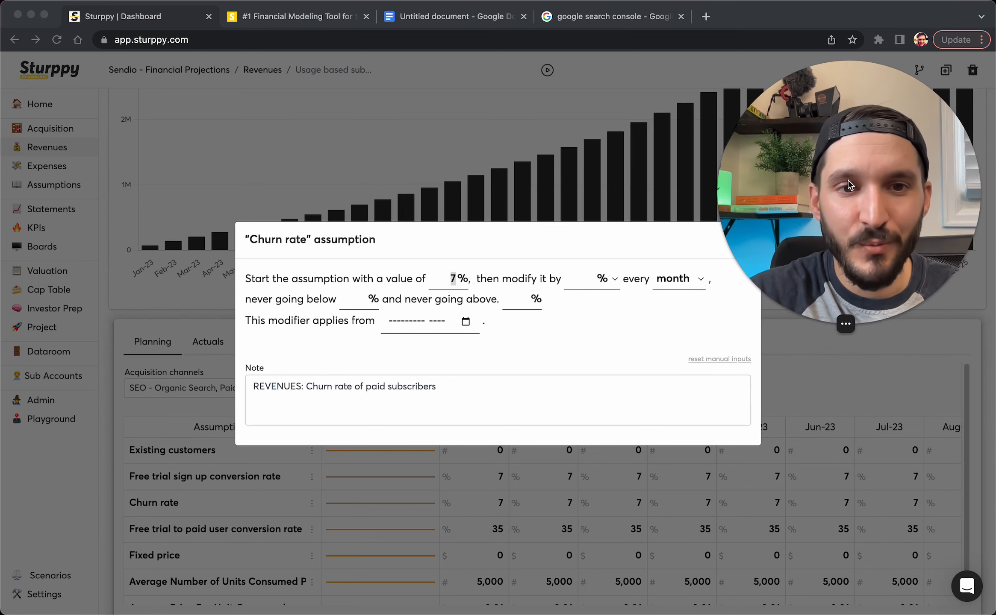
double_click(449, 277)
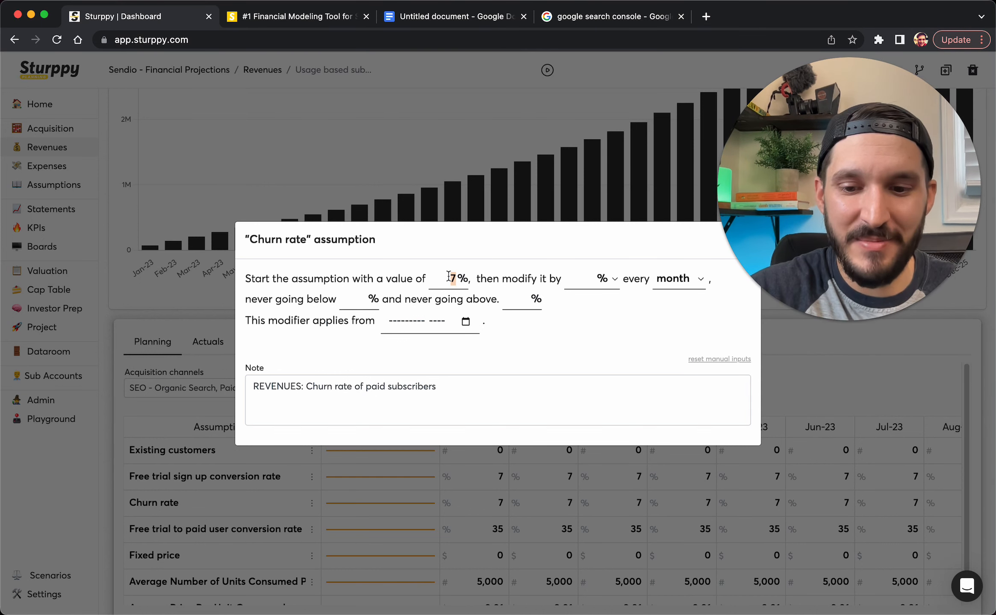
text(15)
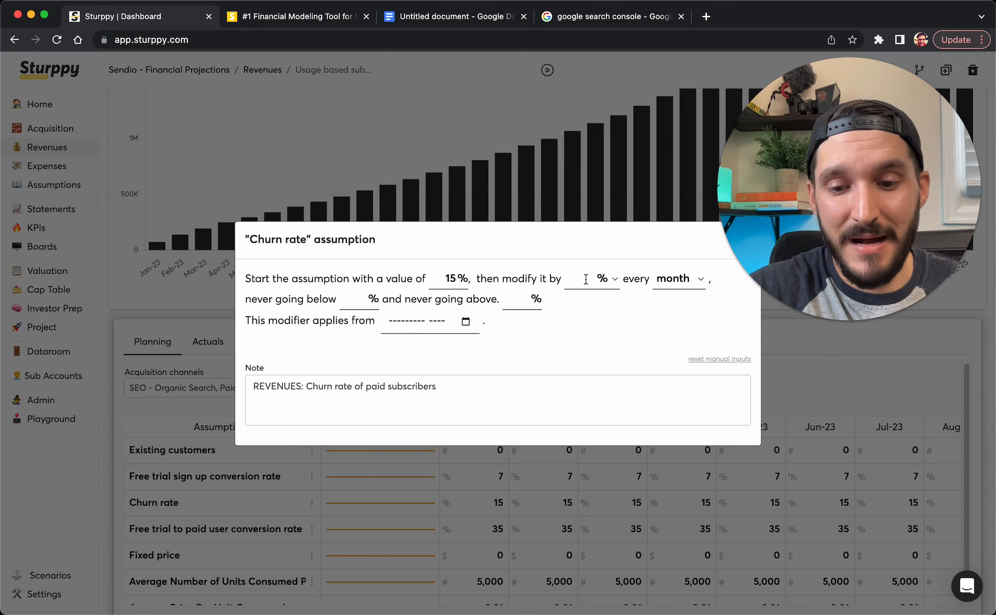
text(-10)
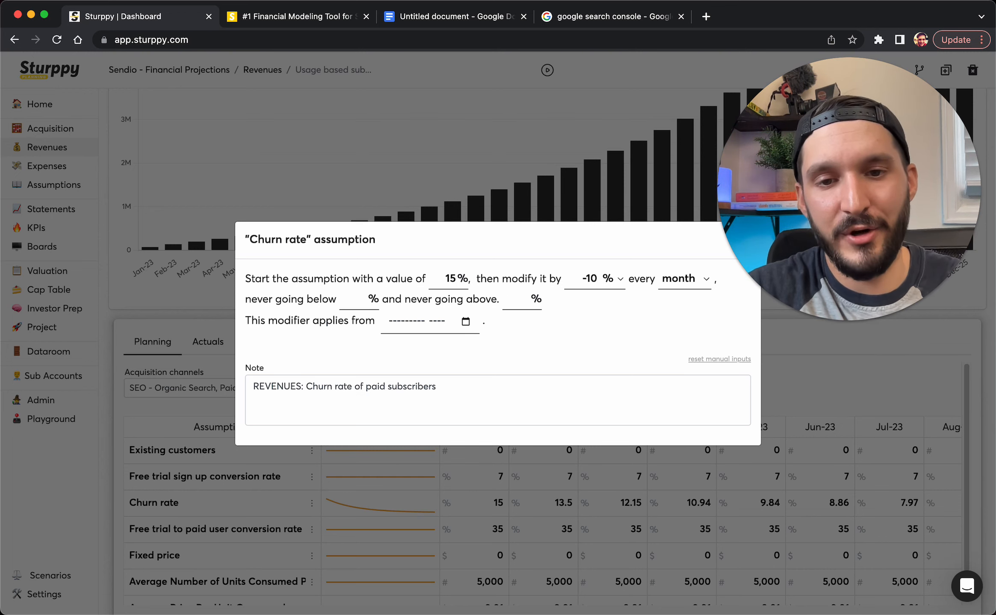
text(7)
click(390, 507)
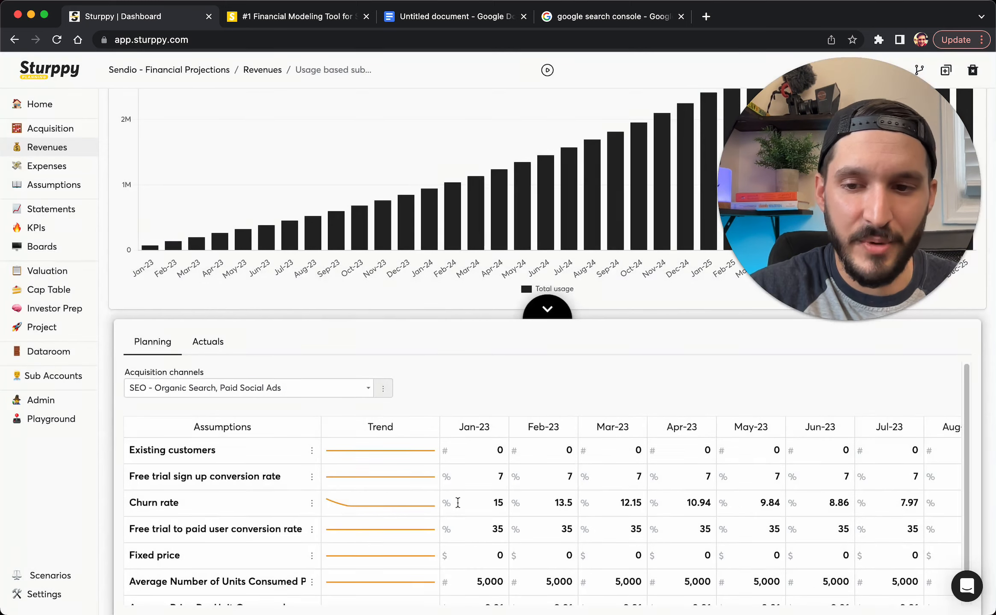
scroll(457, 504, down, 1)
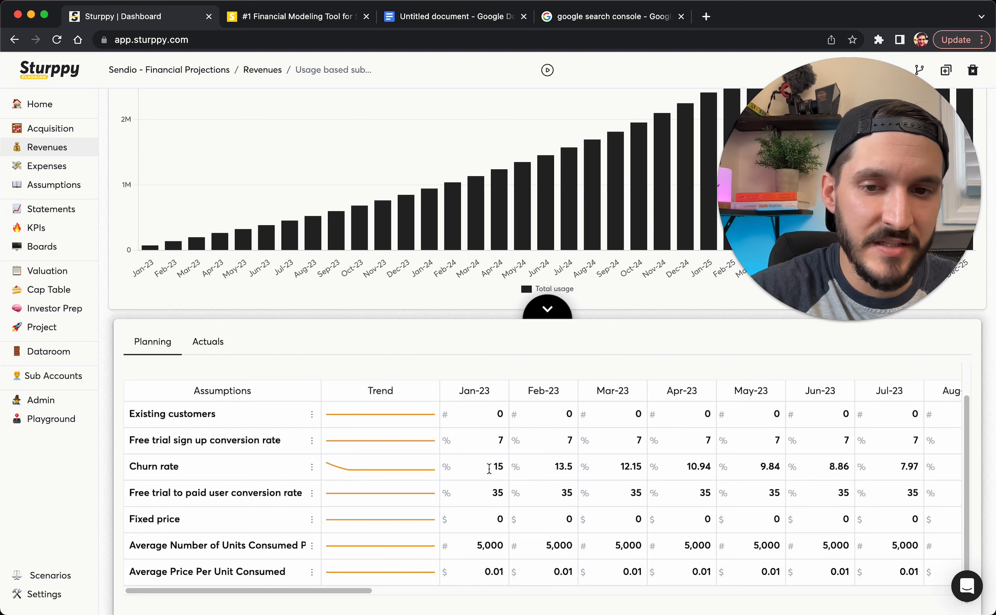
scroll(632, 462, right, 5)
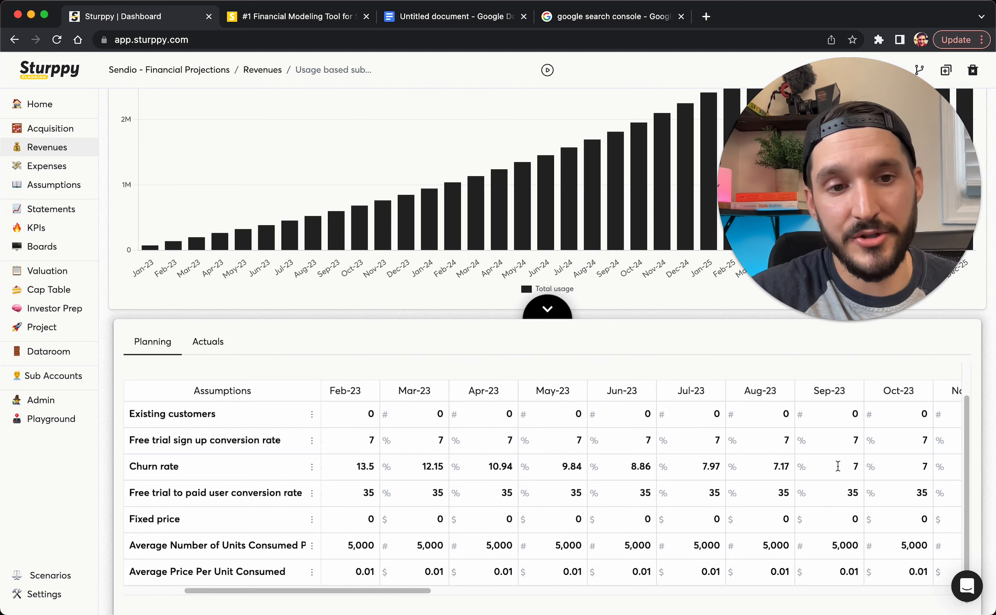
Step: Inspect the settings and note of the Fixed price assumption
scroll(822, 475, left, 5)
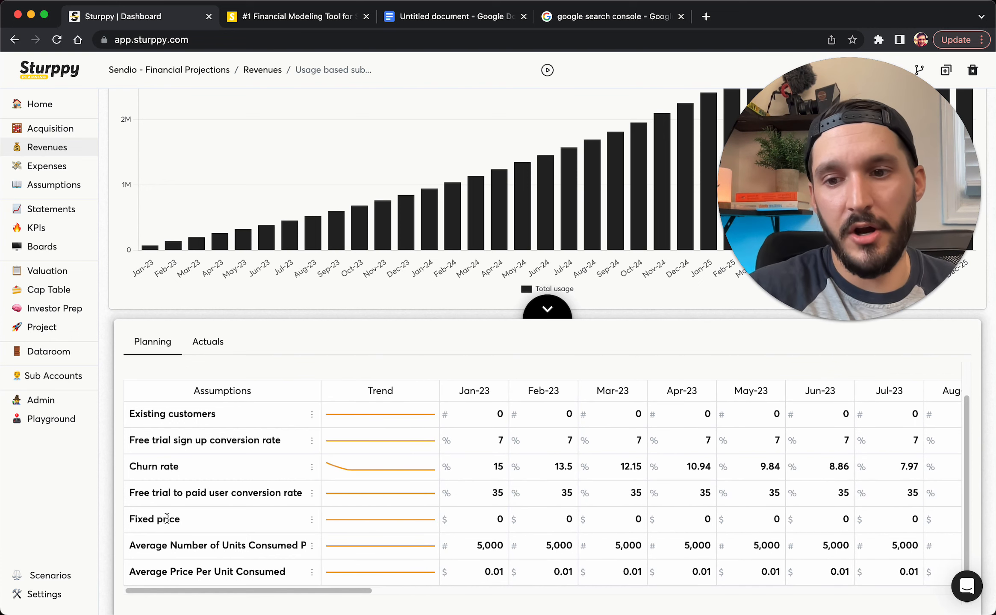
click(313, 520)
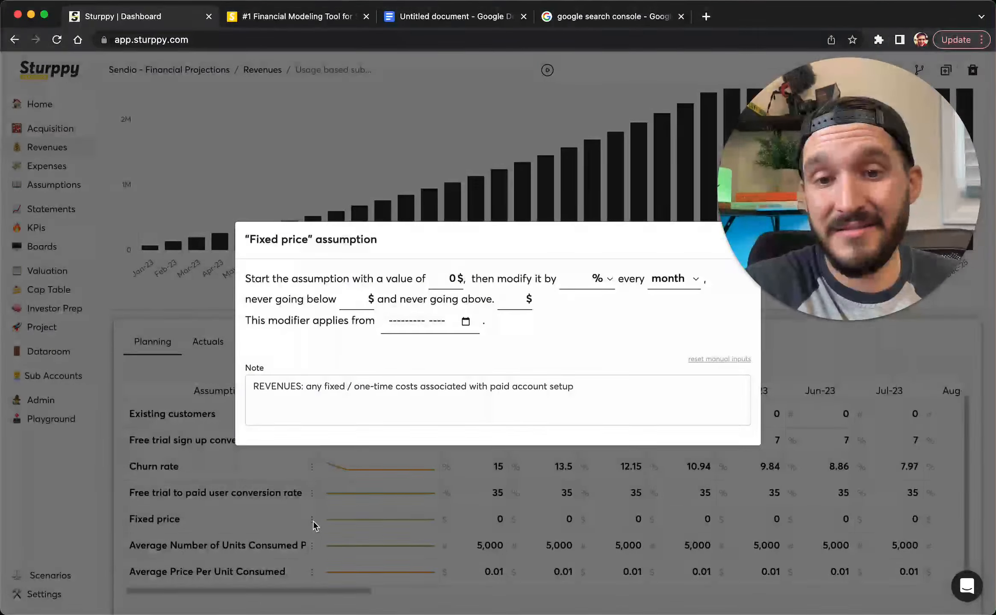
click(315, 507)
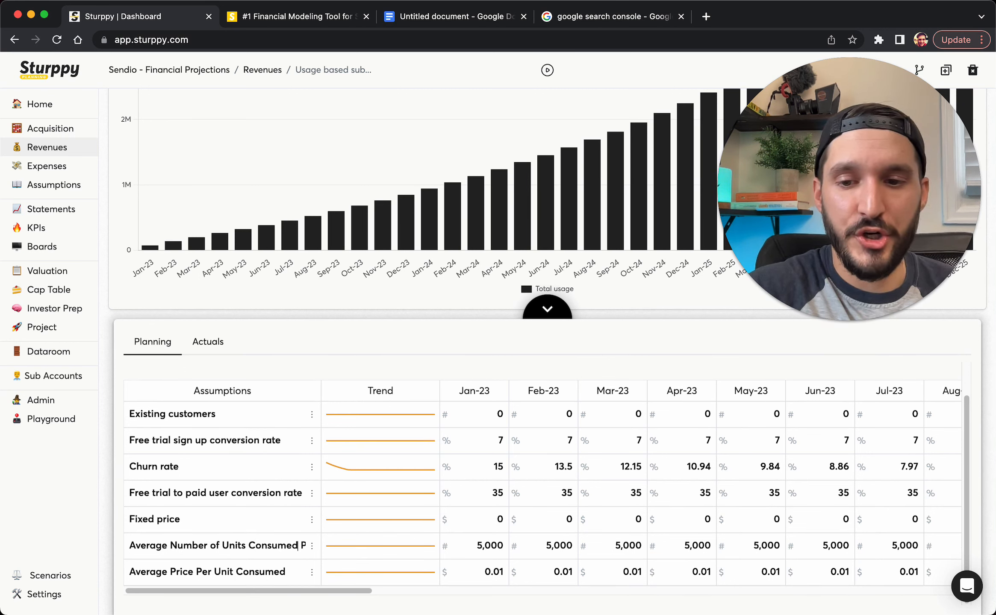
Step: Read the full name of the assumption for the average number of units consumed
key(Right)
key(Right)
key(Right)
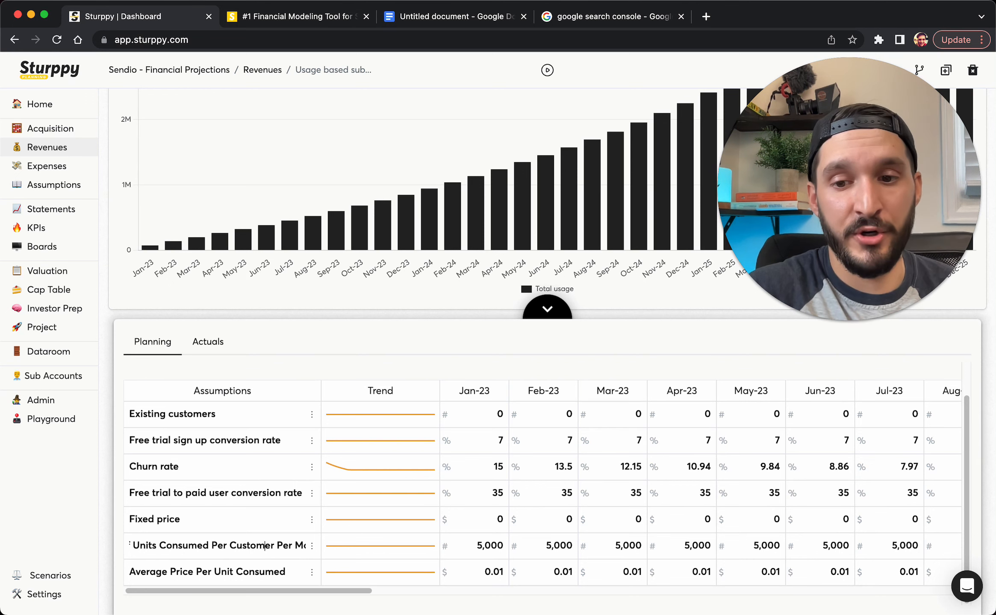
key(Right)
key(Right)
key(Right)
key(Right)
key(Right)
key(Right)
key(Right)
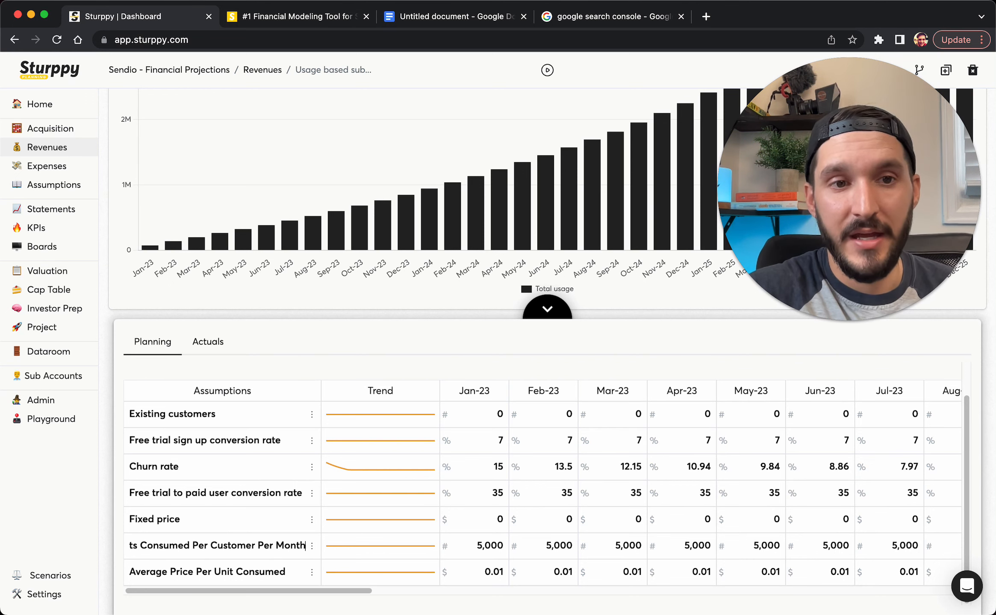
Step: Switch to the Google Docs brief and review the per-email price and the monthly email volumes of small and large customers
click(440, 17)
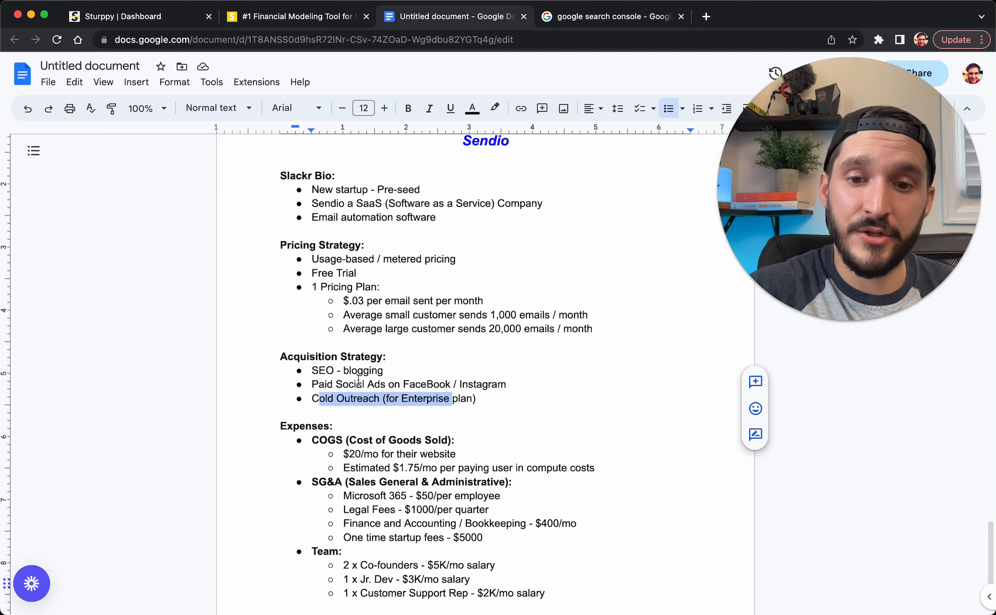
click(421, 512)
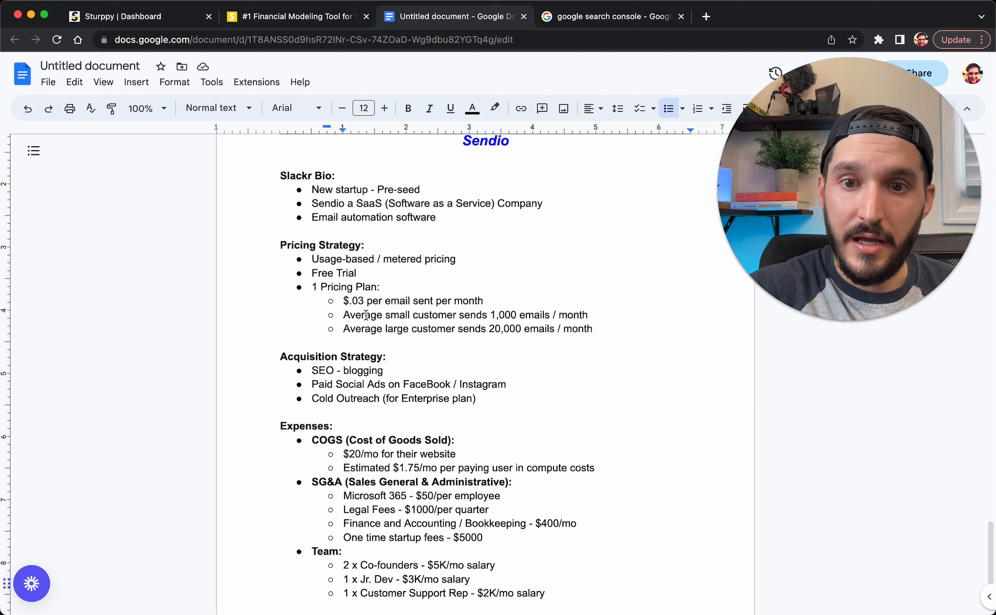
drag(366, 315, 492, 309)
click(506, 315)
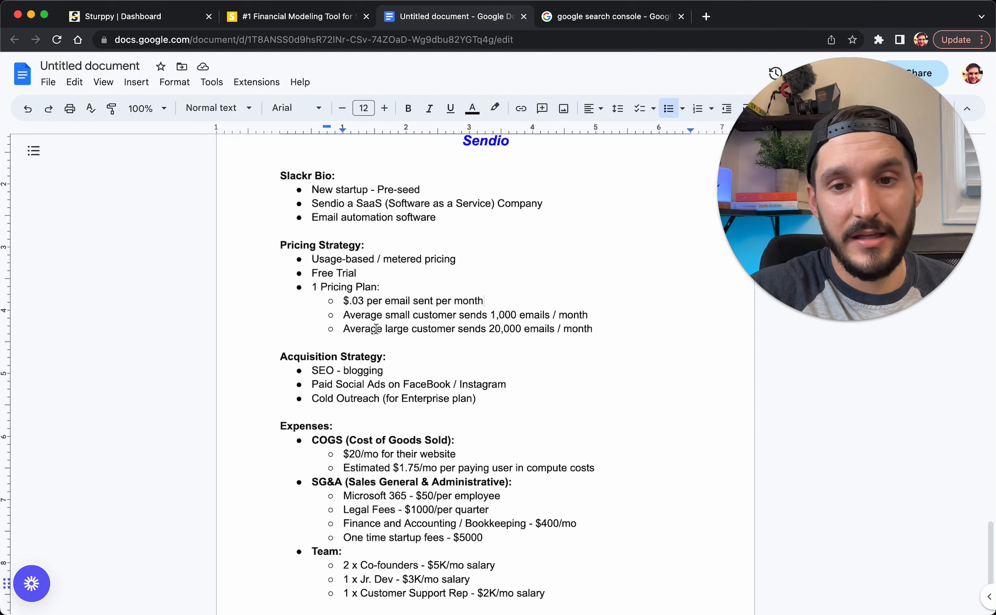
drag(377, 329, 537, 329)
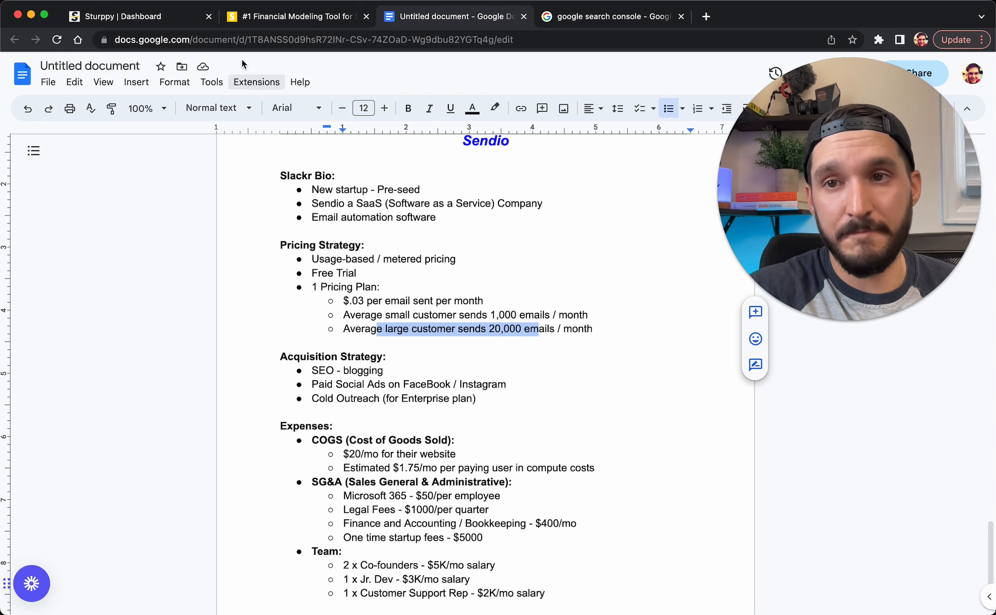
Step: Switch back to Sturppy and rename the revenue stream as "Usage based subscriptions: Small Clients"
click(136, 13)
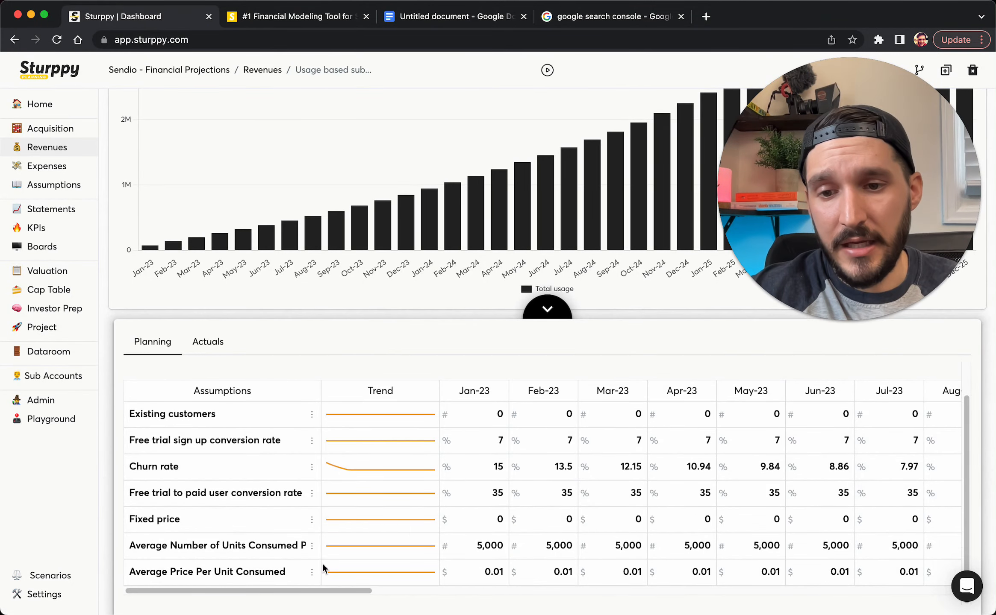
click(309, 544)
click(262, 509)
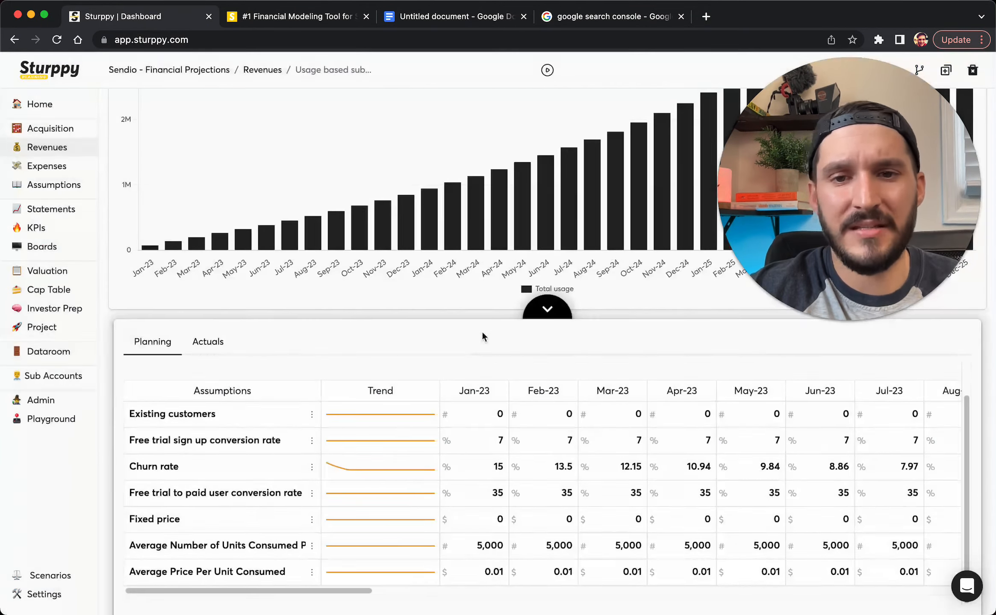
click(541, 312)
scroll(358, 258, up, 3)
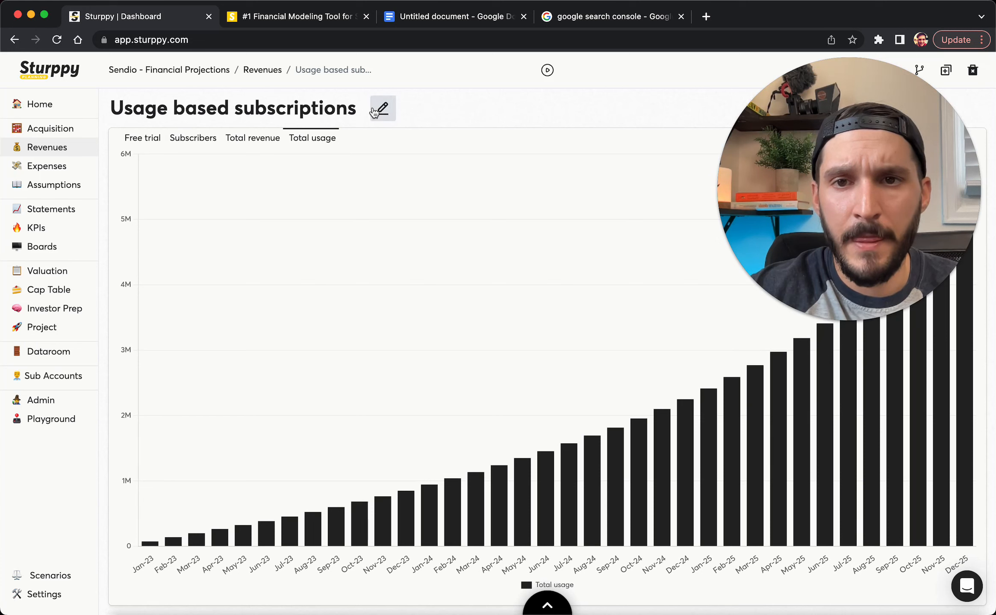
click(383, 108)
text(: Samll)
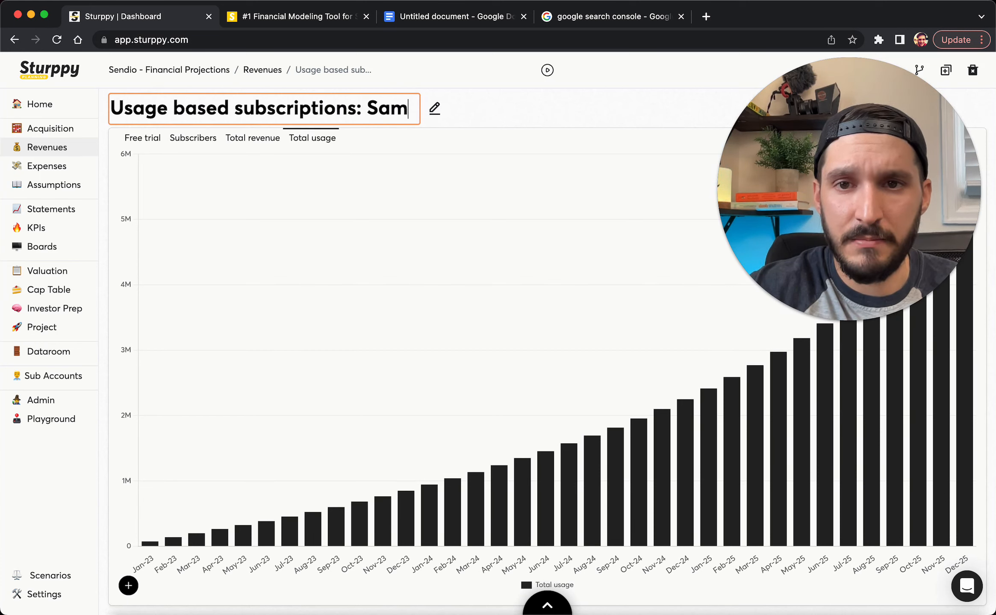
key(BackSpace)
key(BackSpace)
key(BackSpace)
key(BackSpace)
text(mall )
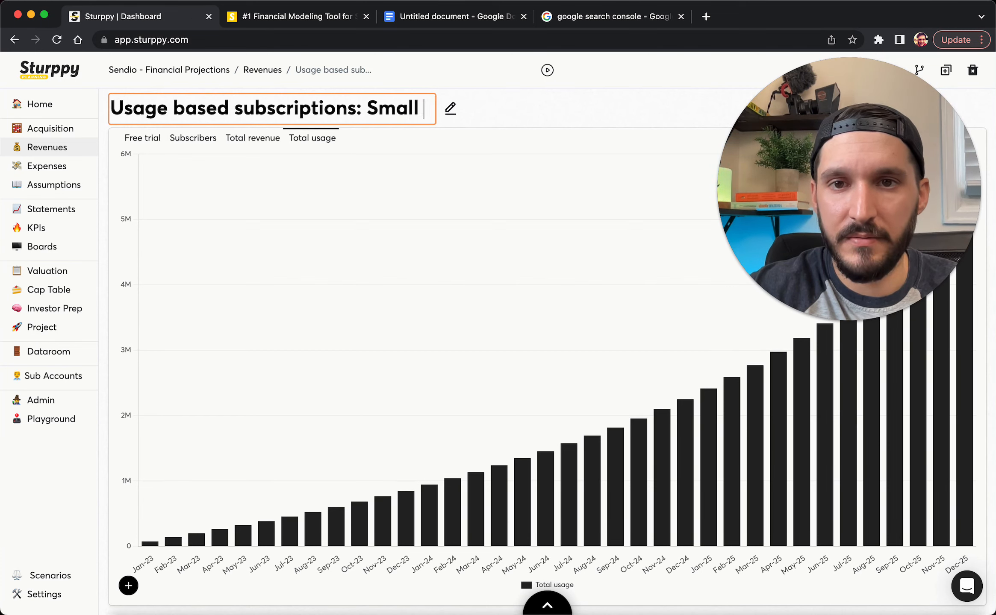
text(Clients)
key(Return)
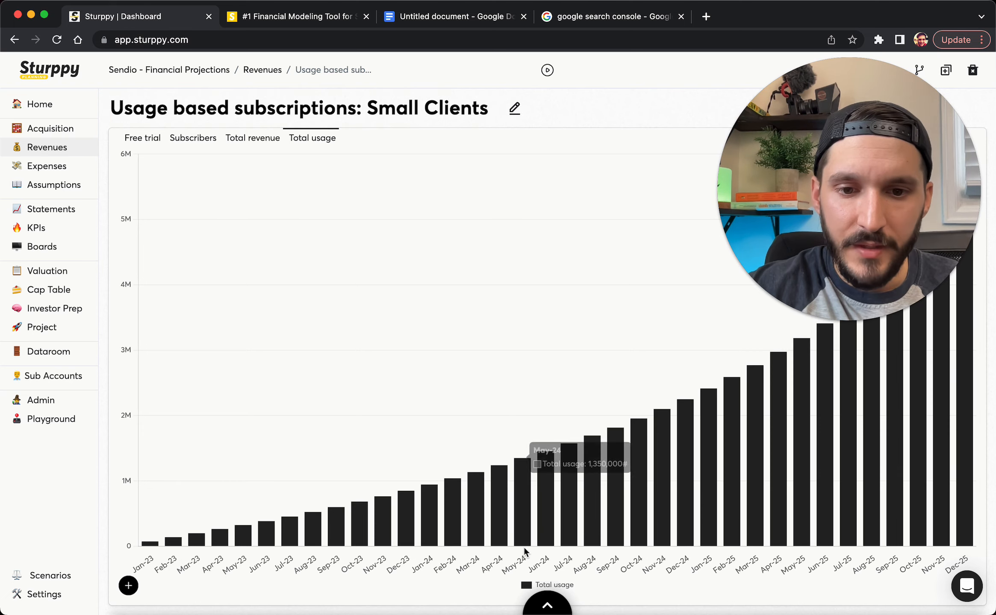
Step: Set the starting value of the Average Number of Units Consumed Per Customer Per Month assumption to 1,000
click(545, 603)
click(312, 545)
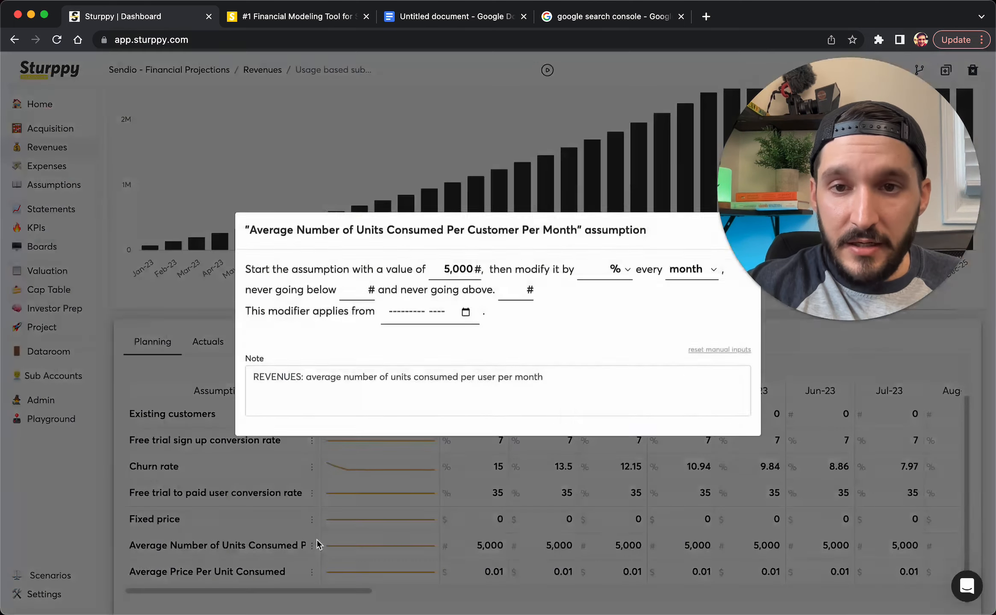
double_click(440, 280)
text(1)
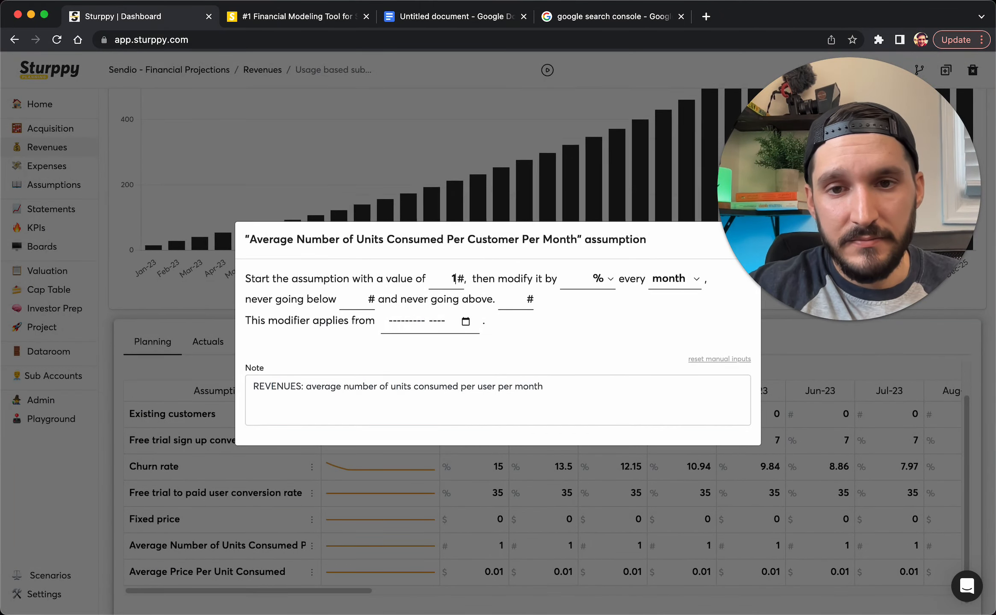
text(,000)
click(385, 534)
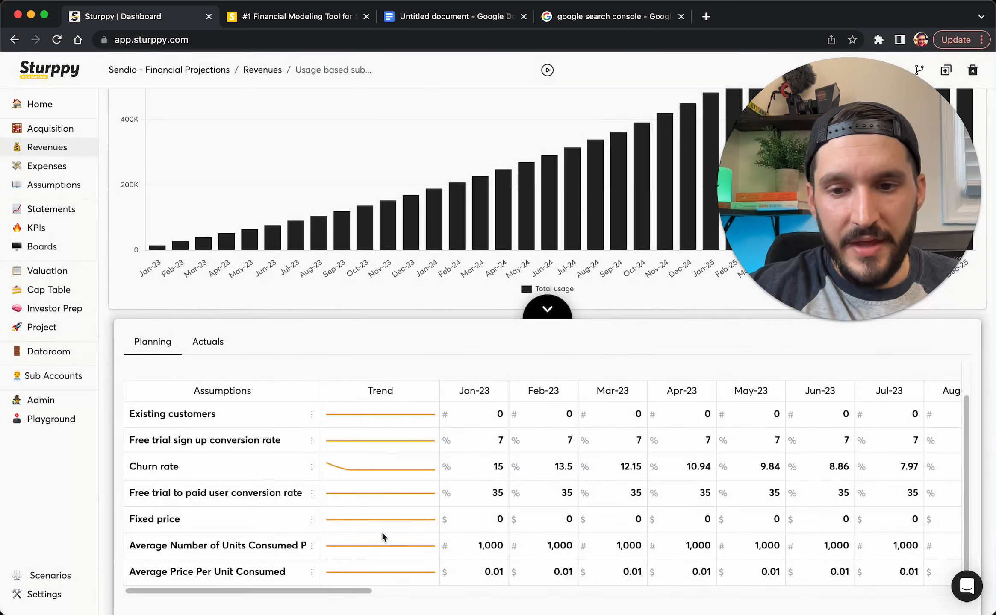
Step: Set the starting value of the Average Price Per Unit Consumed assumption to $0.03
click(312, 572)
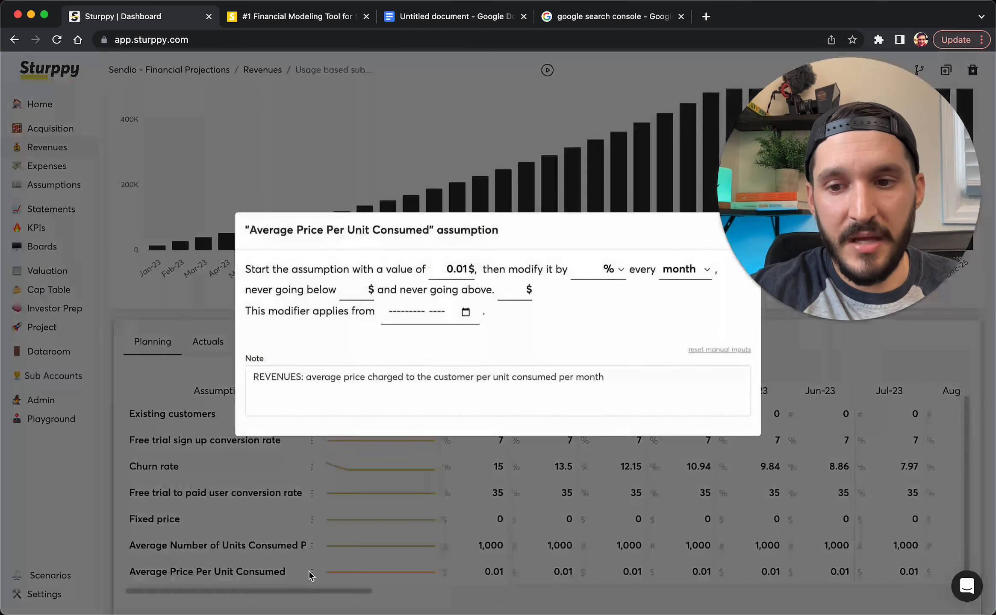
key(BackSpace)
key(BackSpace)
key(BackSpace)
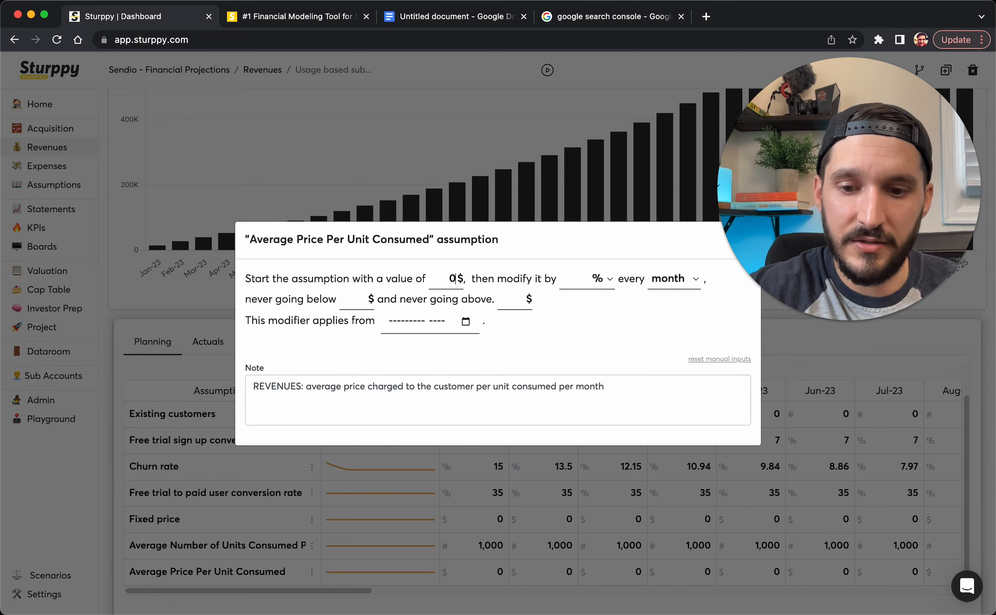
text(0.3)
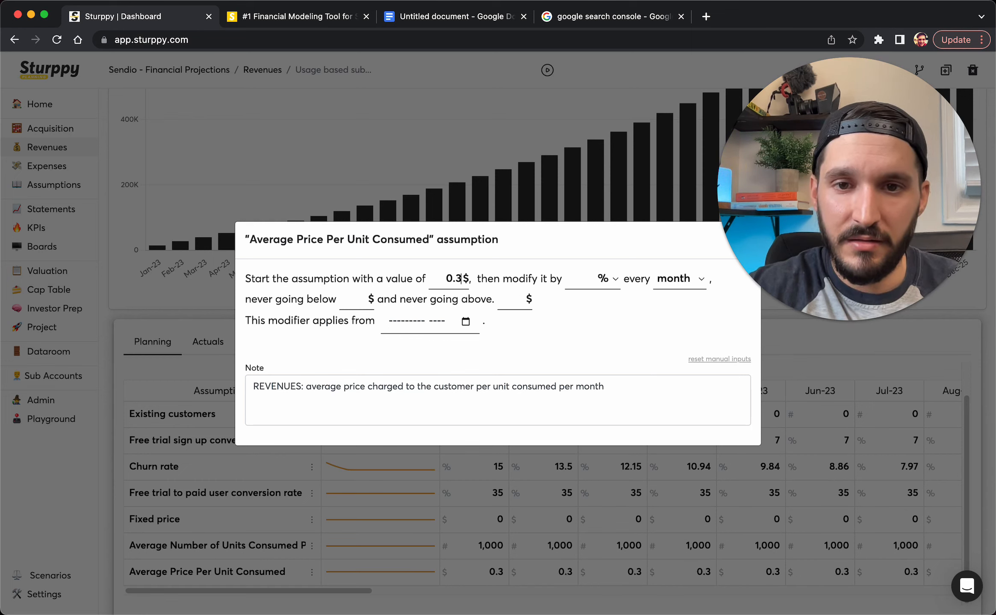
text(0)
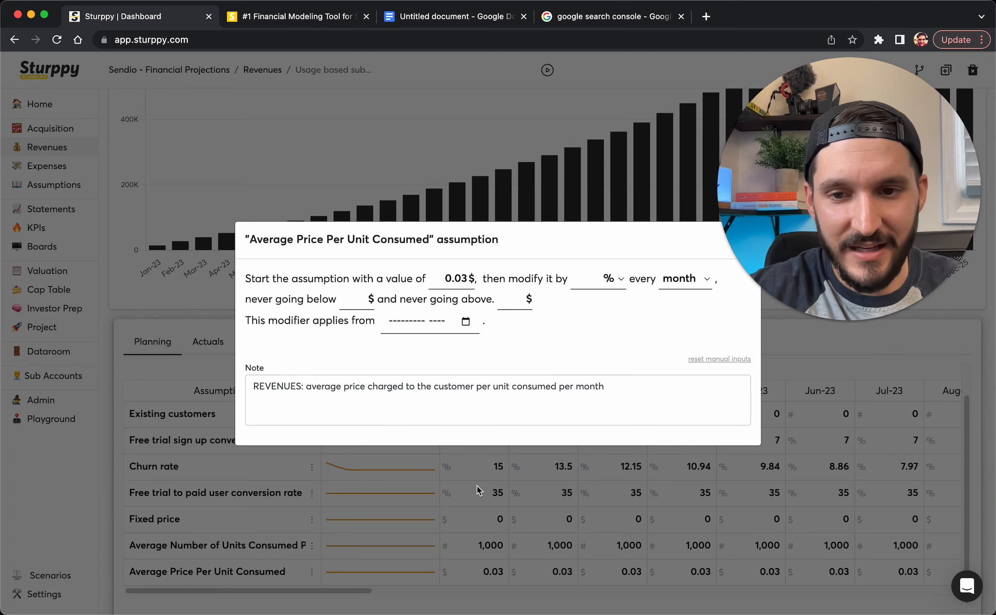
click(345, 508)
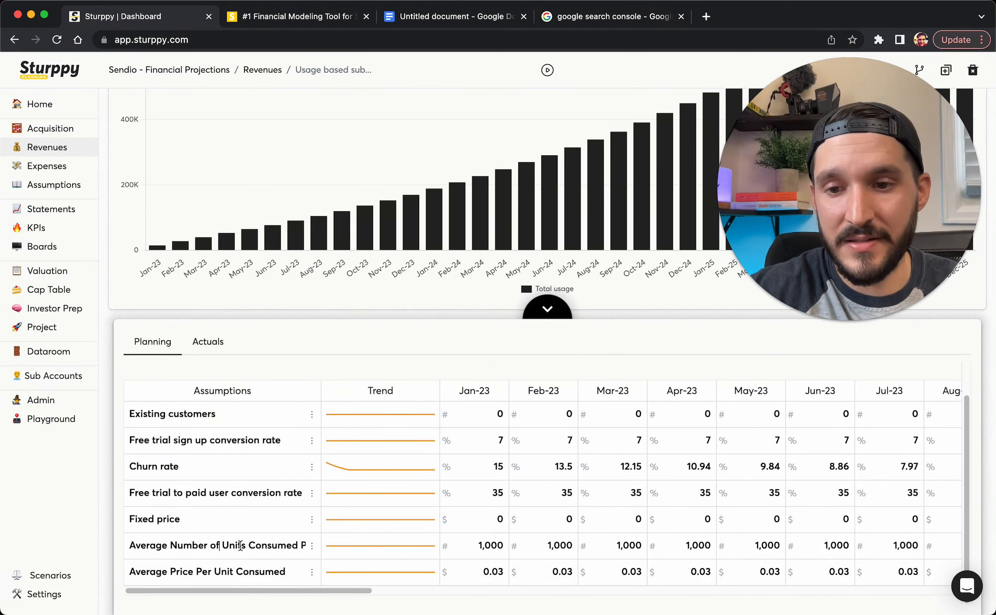
Step: Rename the two unit assumptions as "Average Number of Emails Per Customer Per Month" and "Average Price Per Email Sent"
drag(300, 546, 221, 546)
text(Email)
text(st)
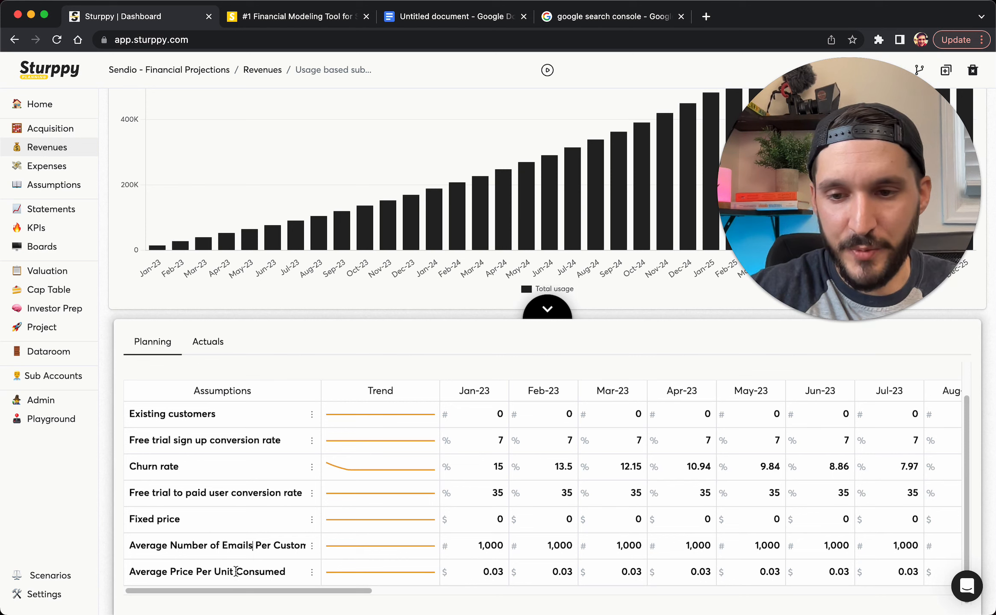
drag(234, 571, 214, 572)
text(Email)
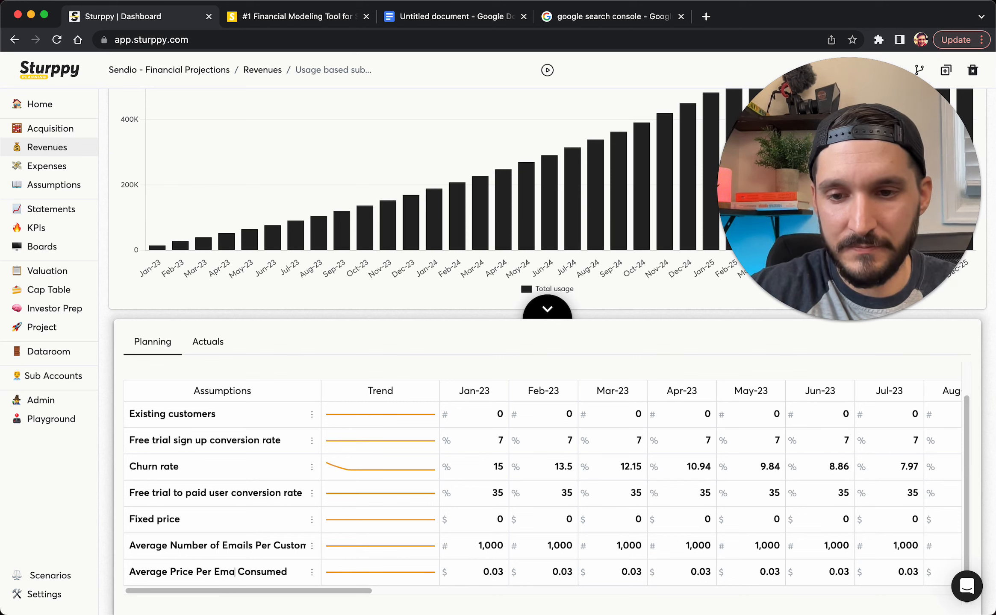
double_click(273, 573)
text(Sent)
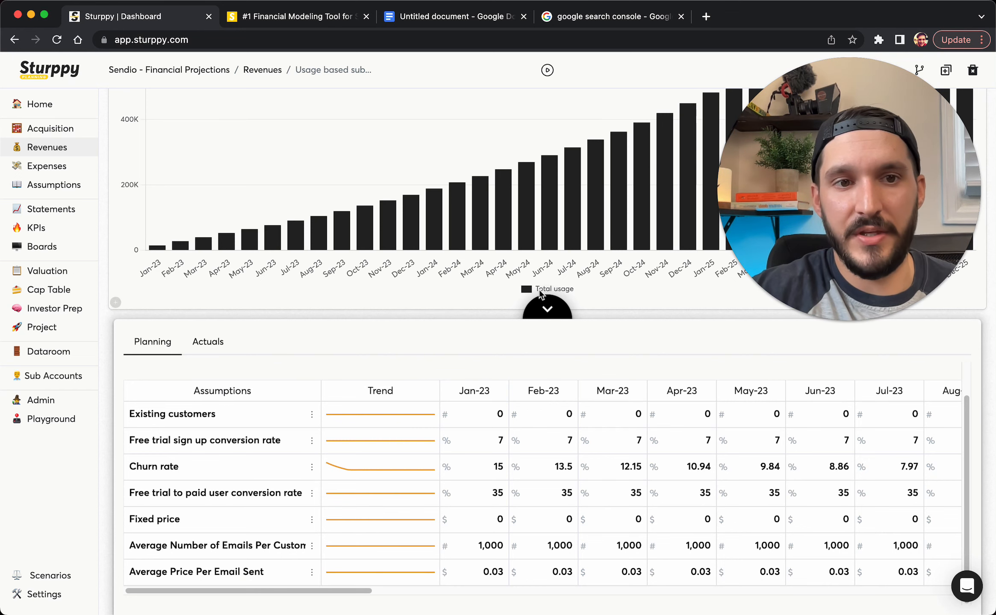
Step: Collapse the planning assumptions and clone the Small Clients revenue stream
click(543, 309)
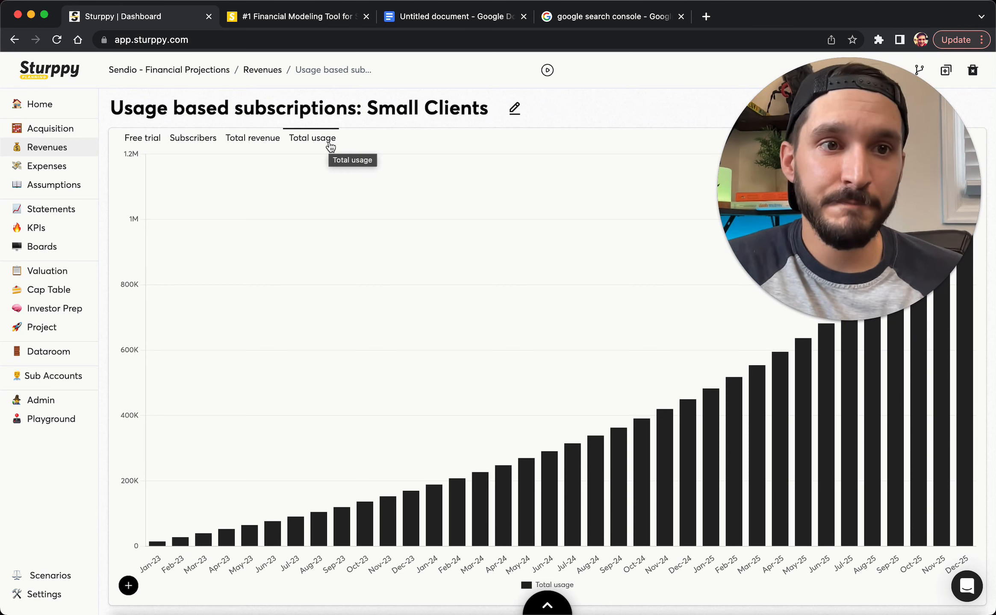
drag(742, 179, 632, 193)
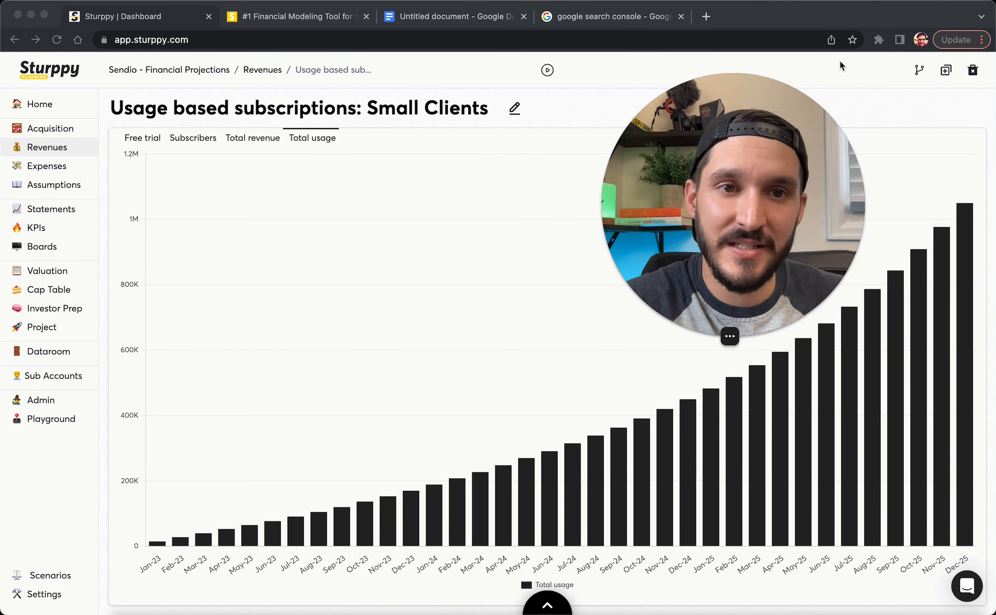
click(945, 76)
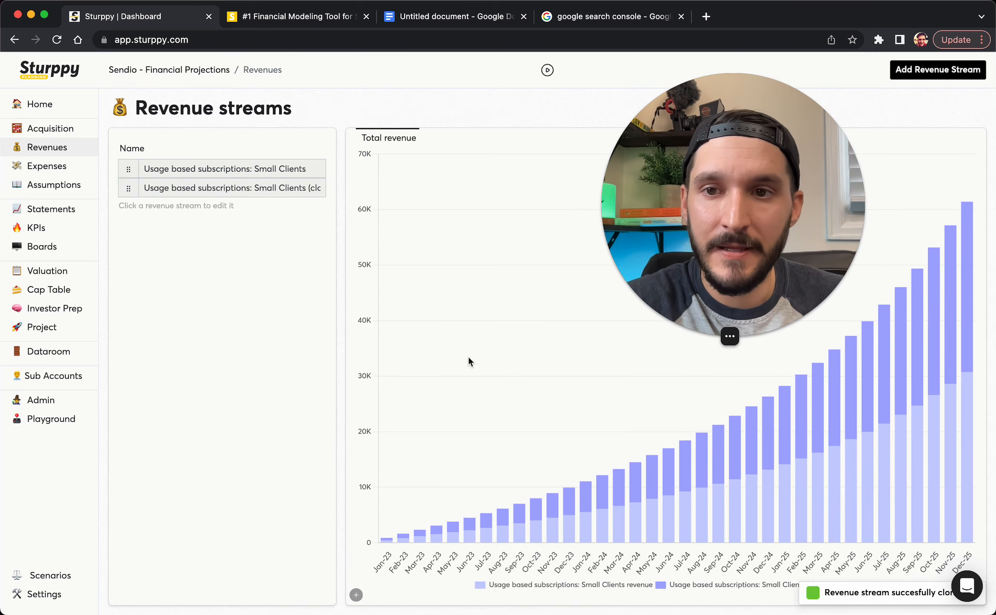
Step: Open the cloned revenue stream and rename it as "Usage based subscriptions: Large Clients"
click(196, 188)
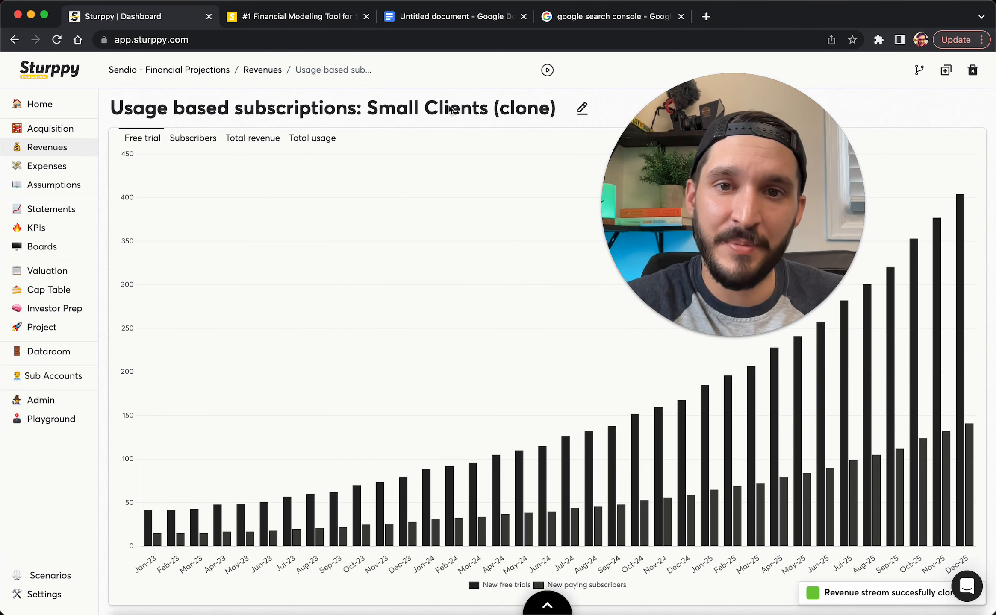
click(582, 108)
drag(558, 108, 367, 108)
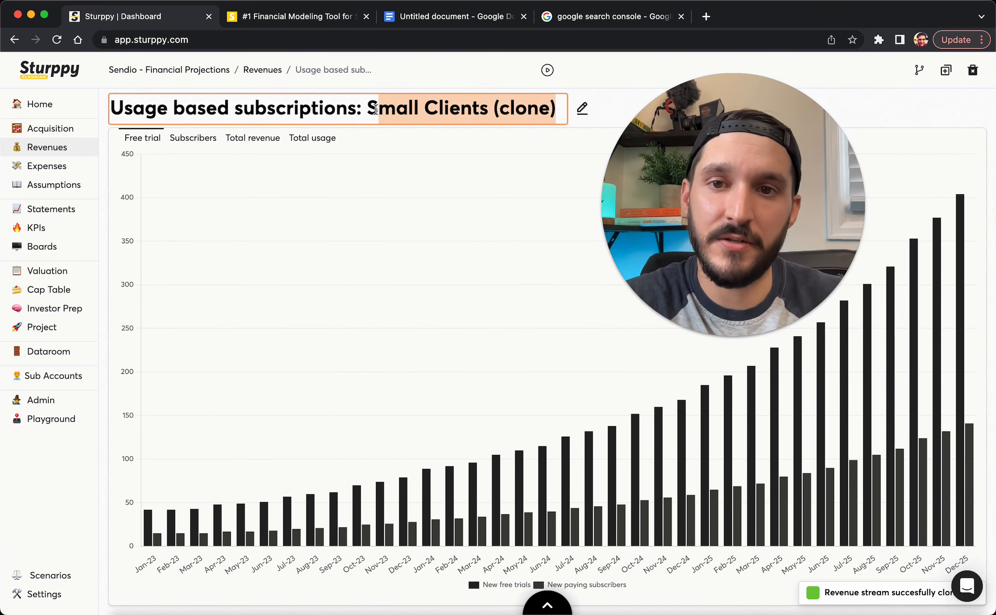
key(BackSpace)
text(Large Clients)
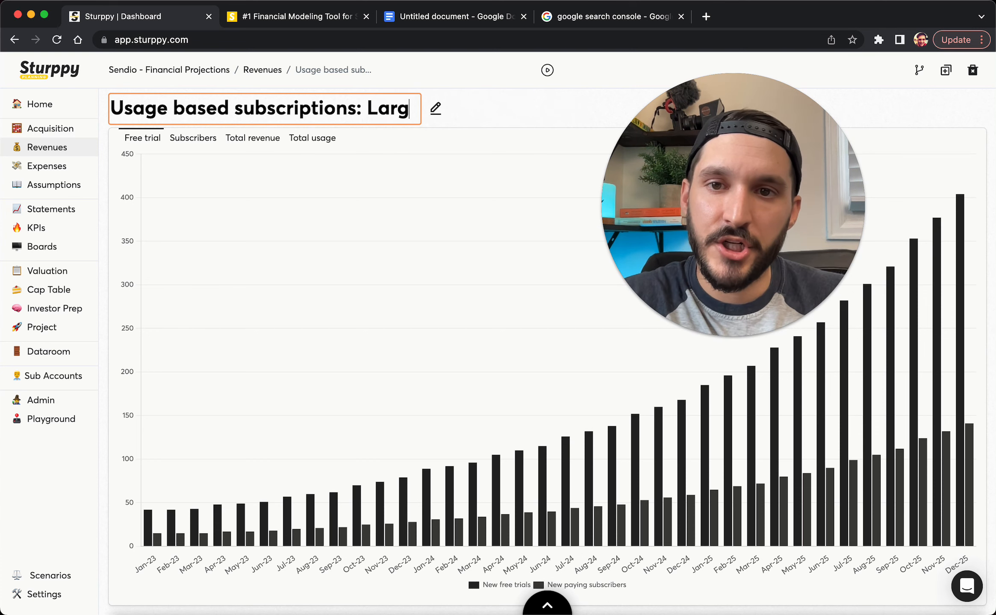
Step: Set the starting value of the Large Clients stream's Average Number of Emails Per Customer Per Month assumption to 20,000
click(547, 605)
scroll(338, 538, down, 1)
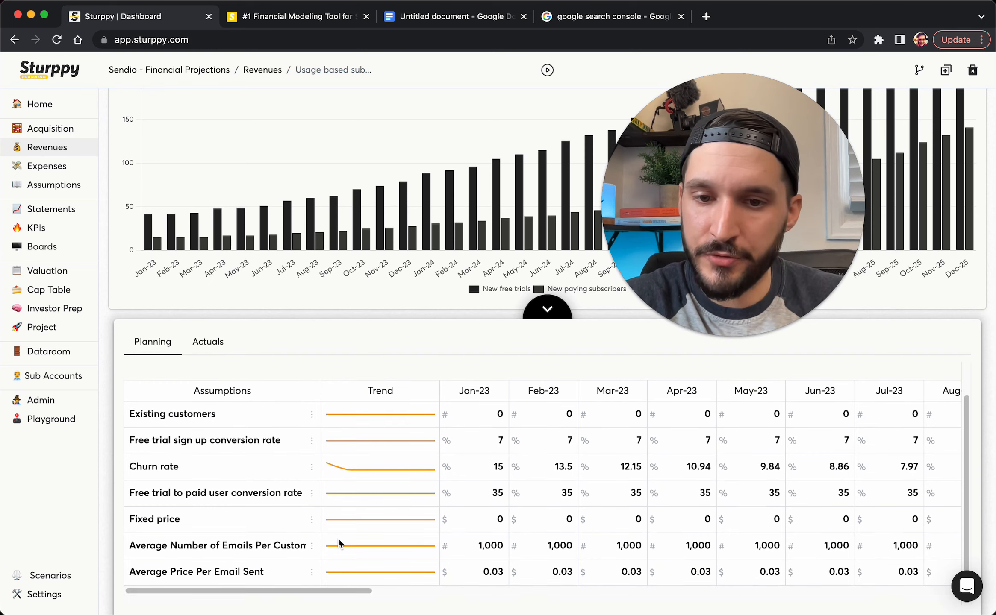
click(312, 547)
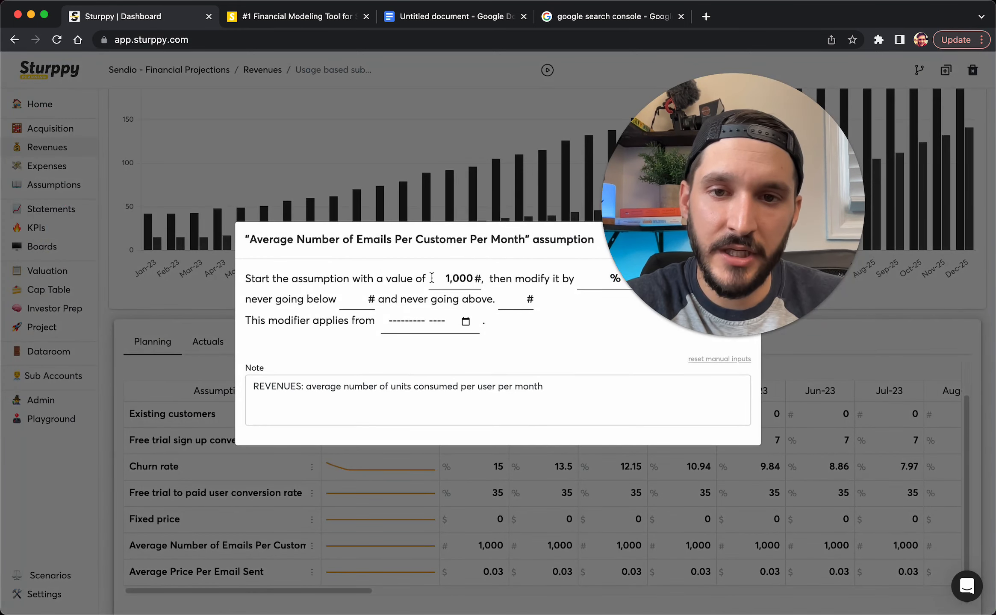
double_click(448, 279)
text(20,000)
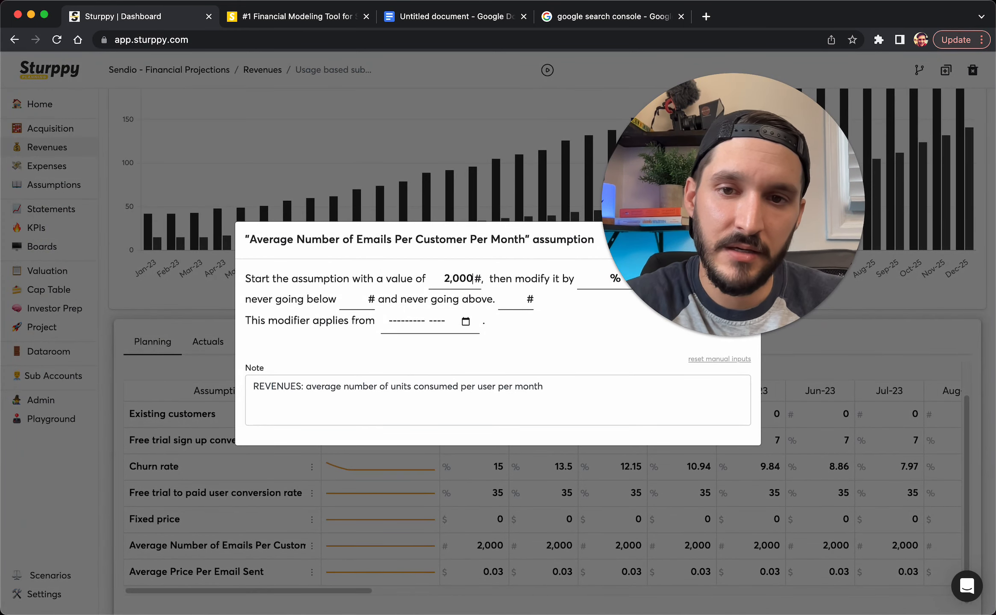
click(423, 542)
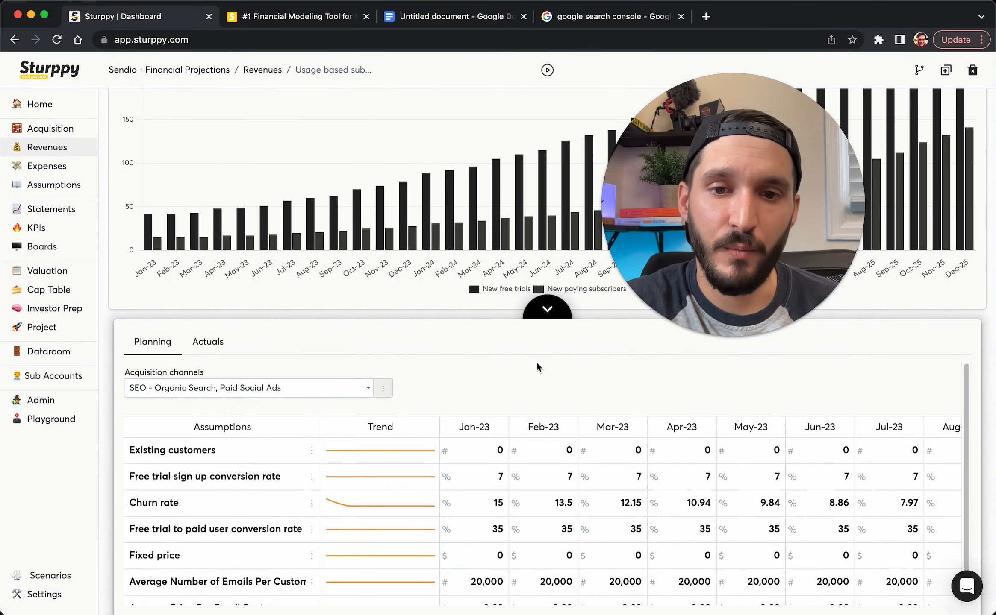
click(547, 316)
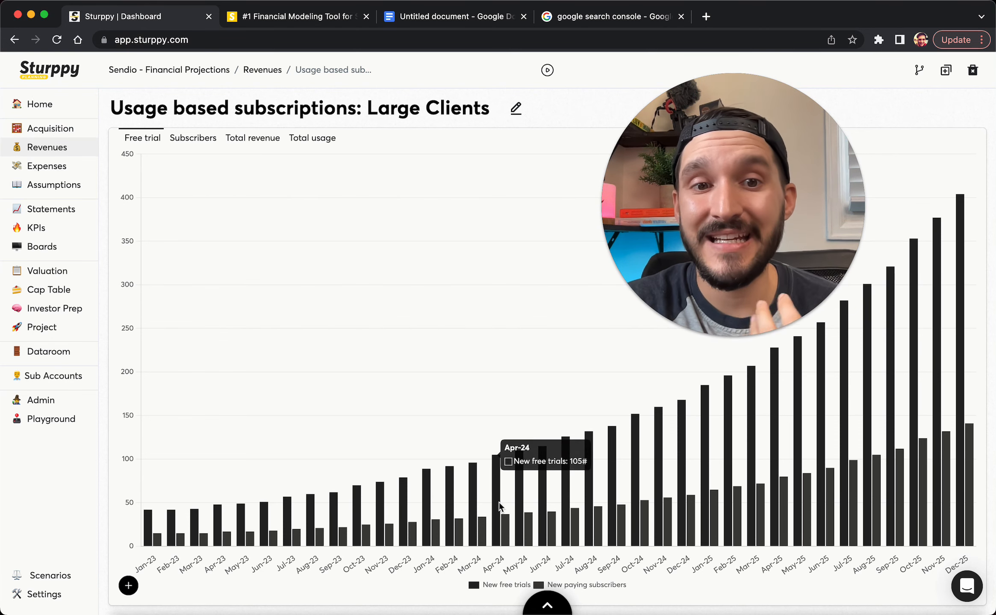
Step: Add Cold Email Outreach to the acquisition channels feeding the Large Clients revenue stream
click(547, 606)
click(274, 388)
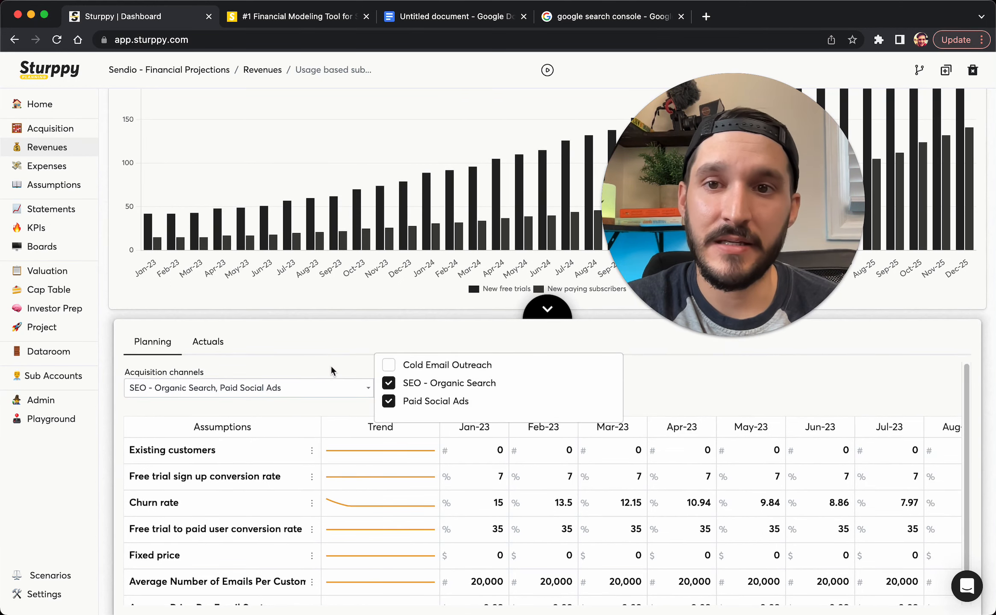
click(389, 368)
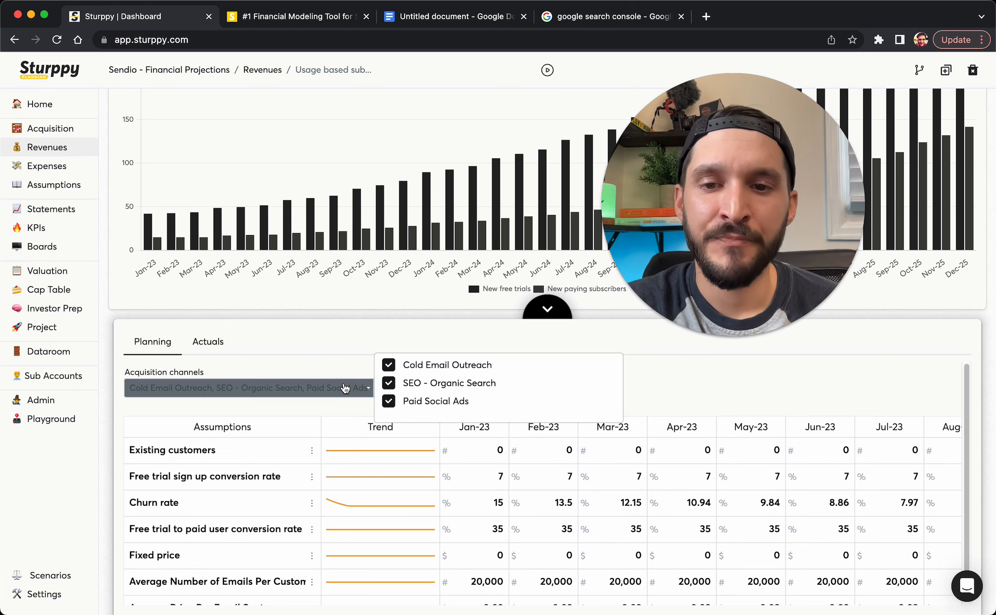
click(350, 349)
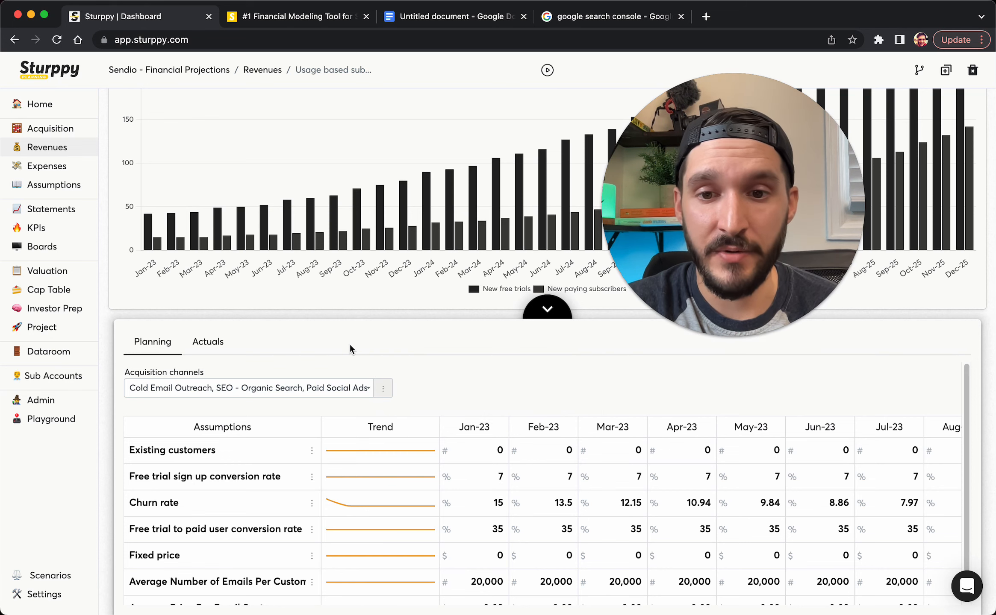
Step: Reduce the Large Clients stream's shares of Paid Social Ads and SEO - Organic Search to about 10% each
click(384, 391)
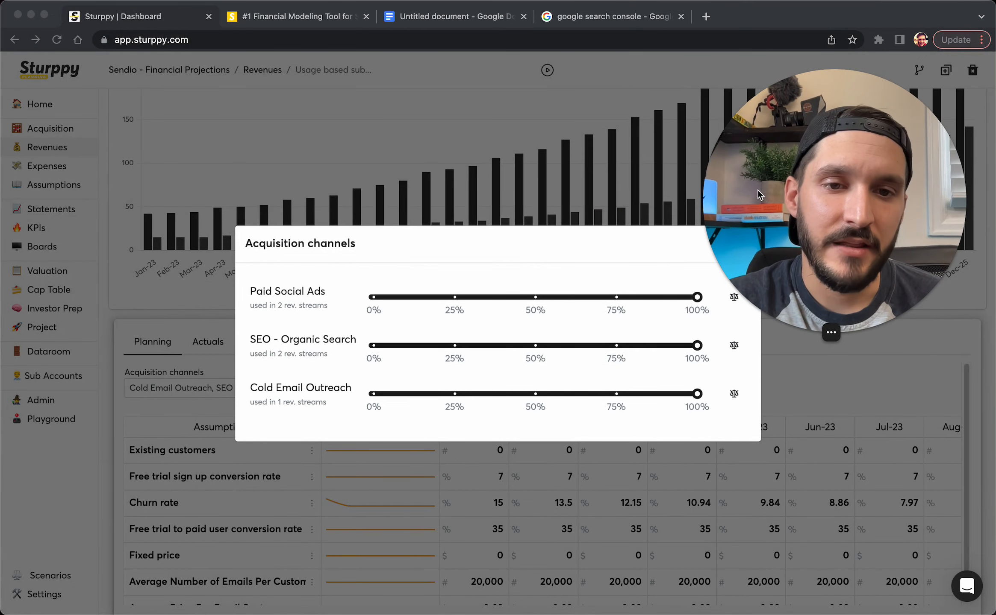
click(698, 301)
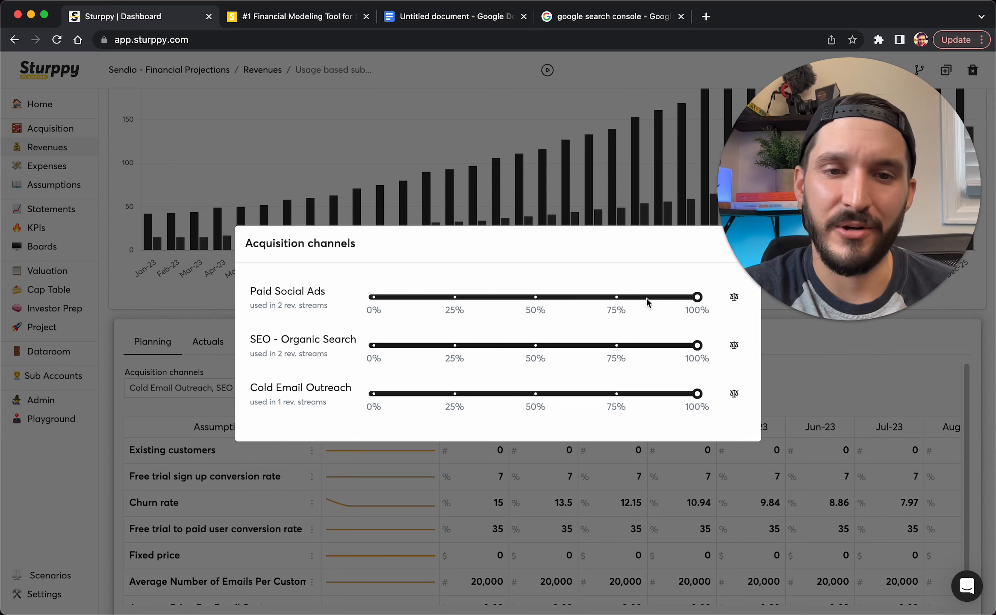
mouse_move(690, 301)
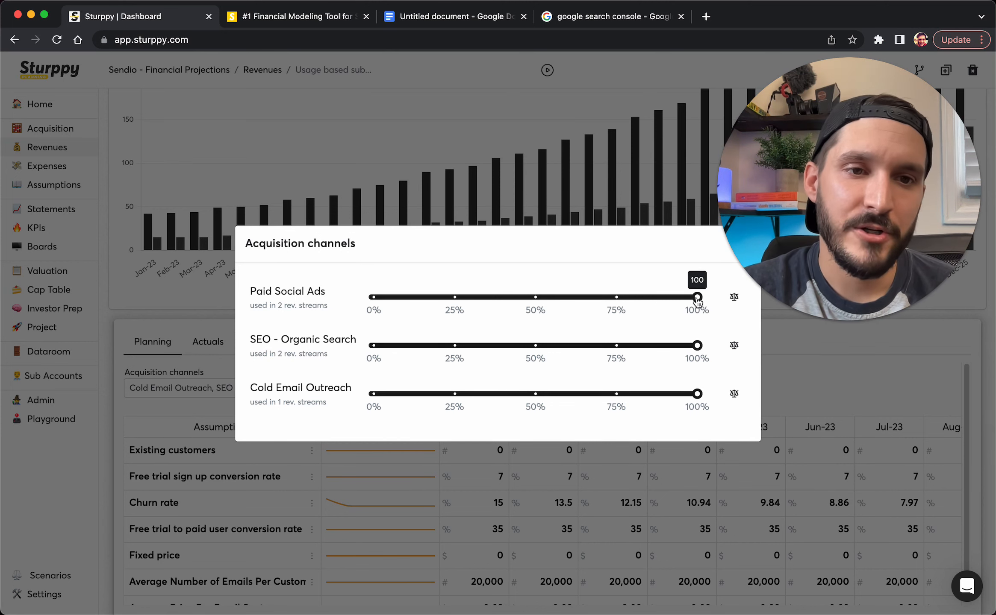
drag(697, 300, 411, 298)
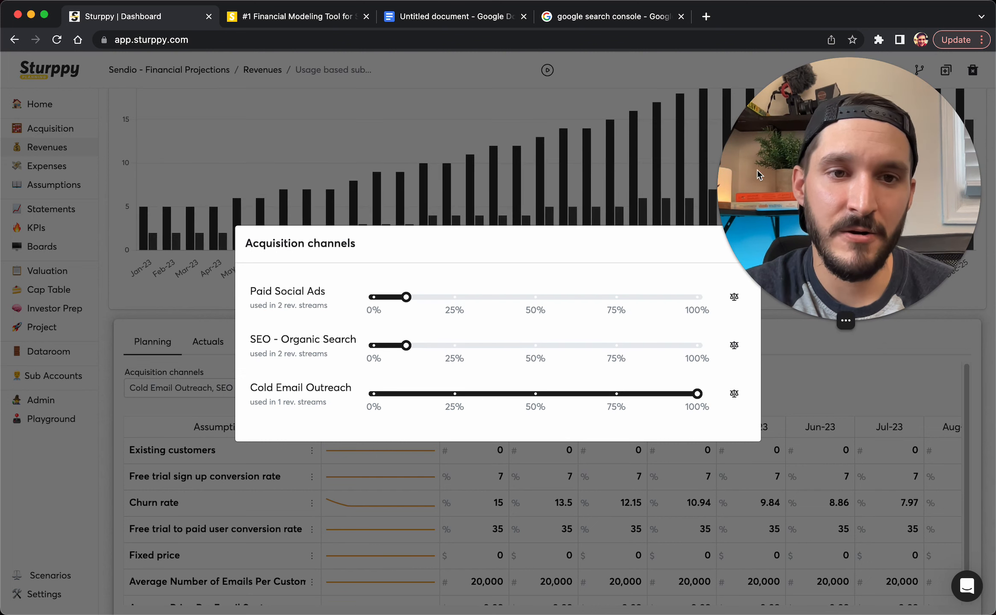
drag(813, 214, 813, 408)
click(748, 247)
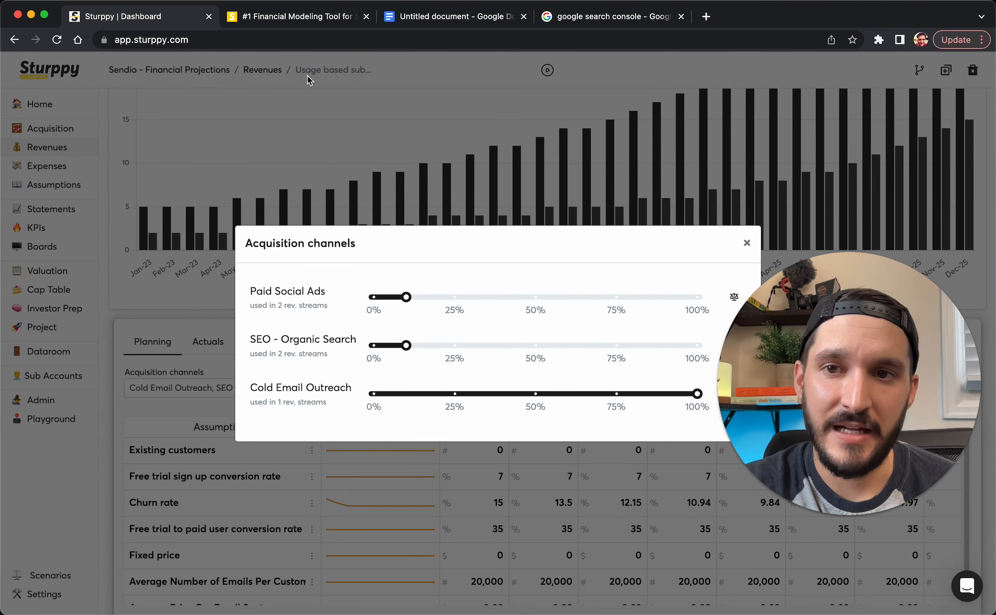
click(746, 245)
Step: Open the Small Clients revenue stream and set its Paid Social Ads and SEO - Organic Search shares to about 90% each
click(254, 76)
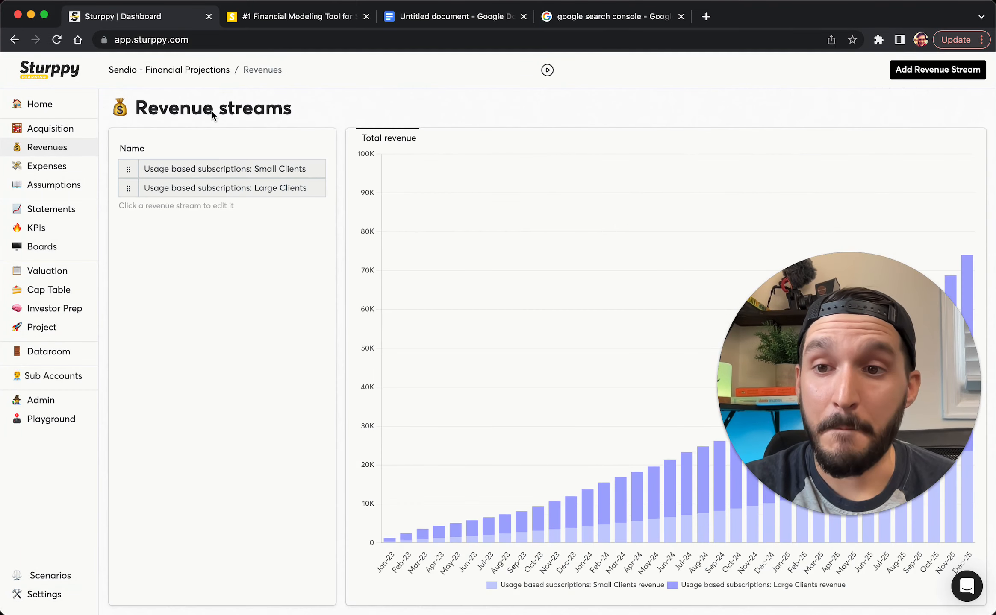
click(198, 168)
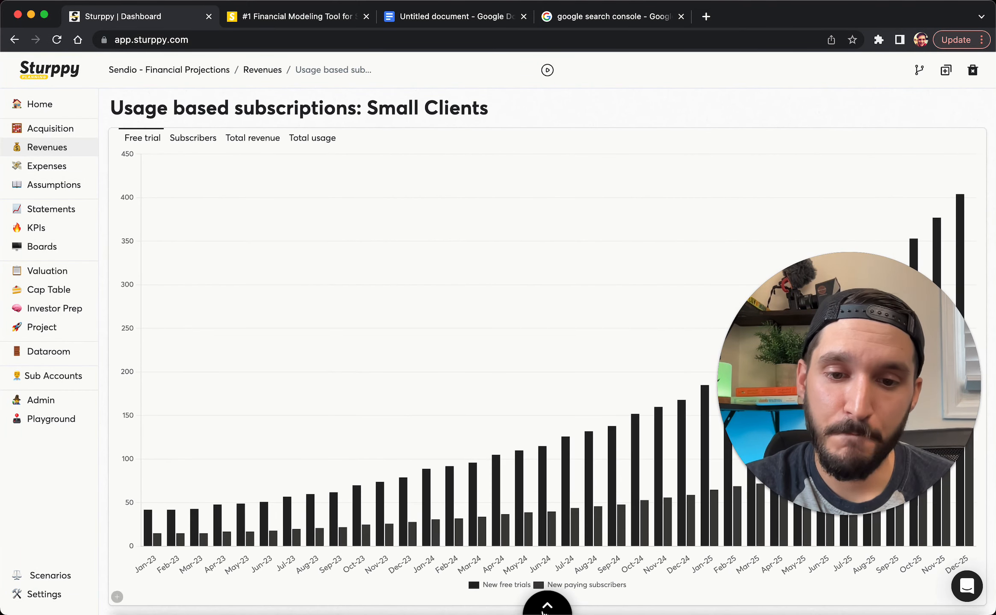
click(547, 605)
click(385, 388)
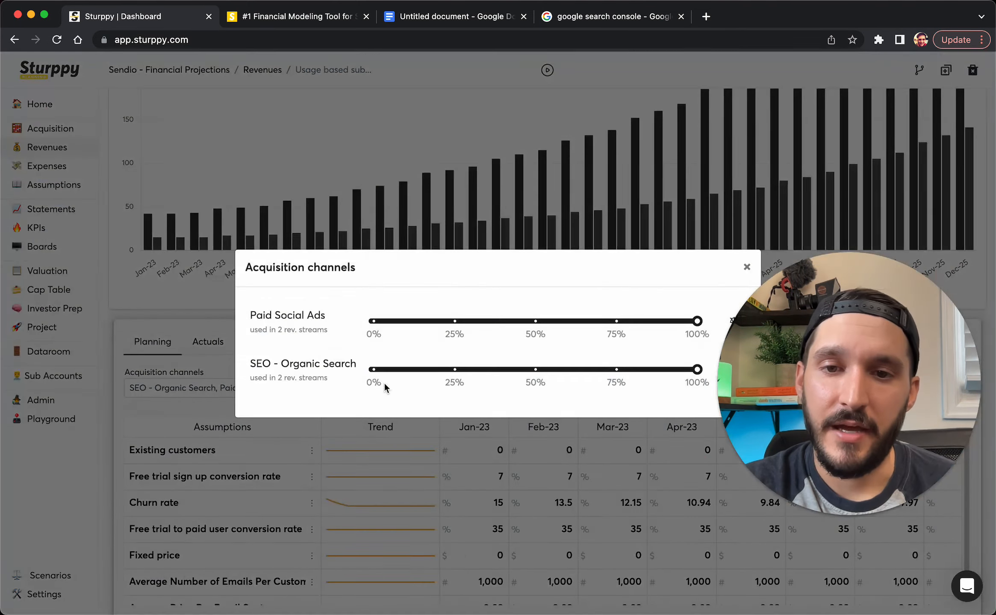
click(366, 436)
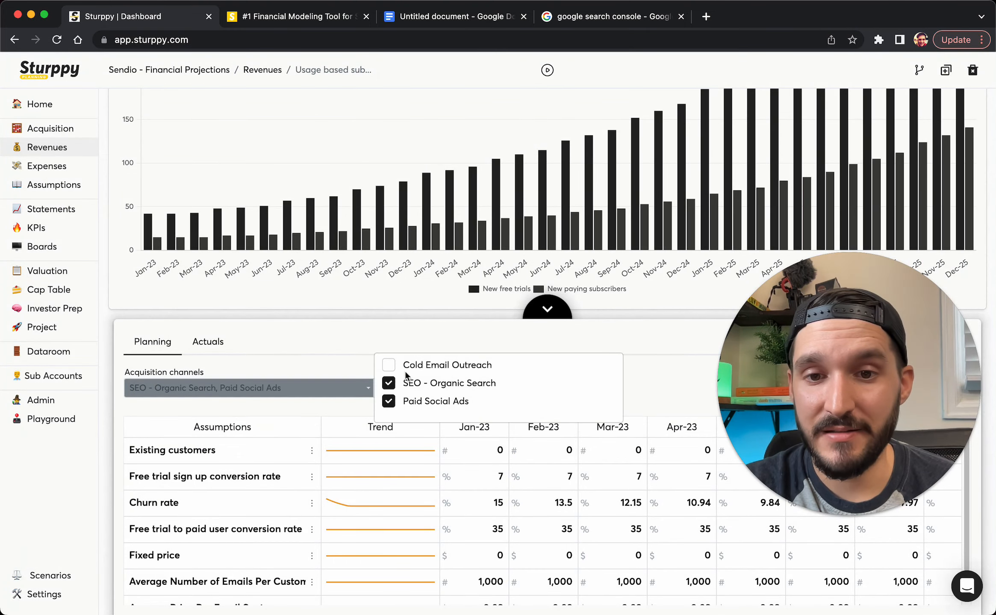
click(406, 344)
click(385, 388)
drag(697, 321, 670, 324)
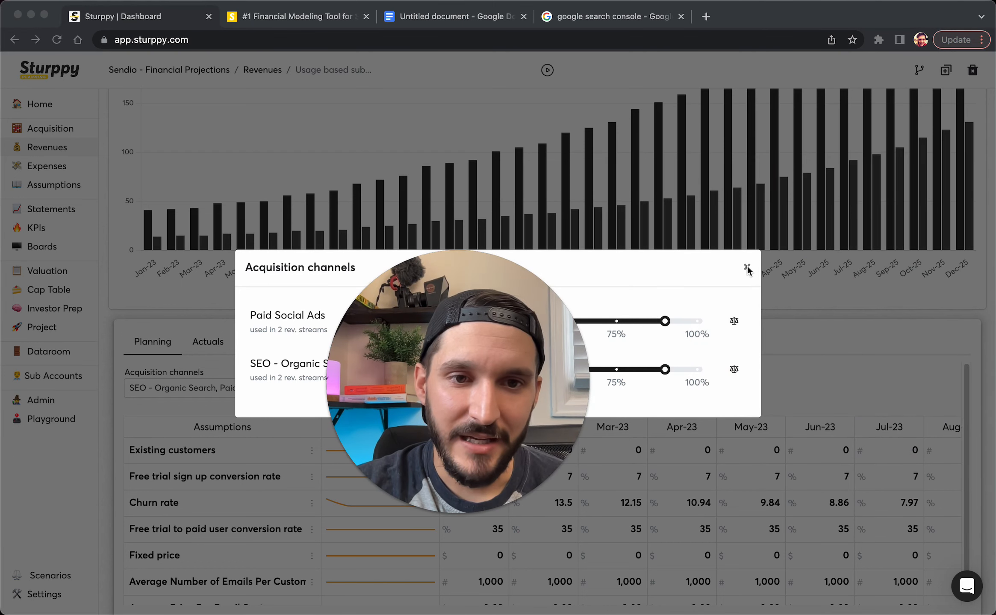
click(747, 268)
drag(519, 335, 790, 256)
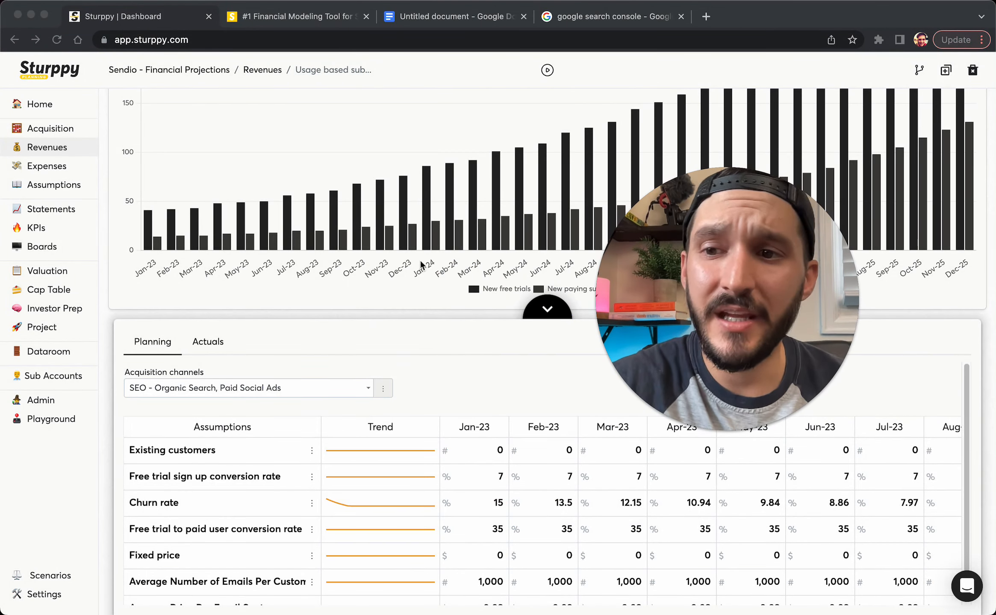
Step: Examine the Small Clients stream's charts for subscribers, total revenue and total usage
click(523, 312)
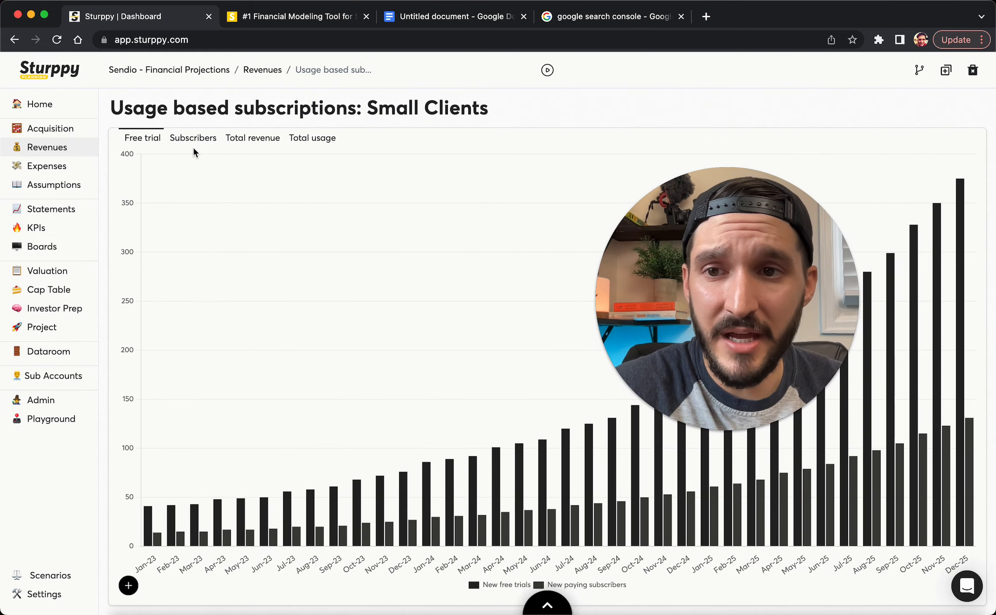
click(195, 141)
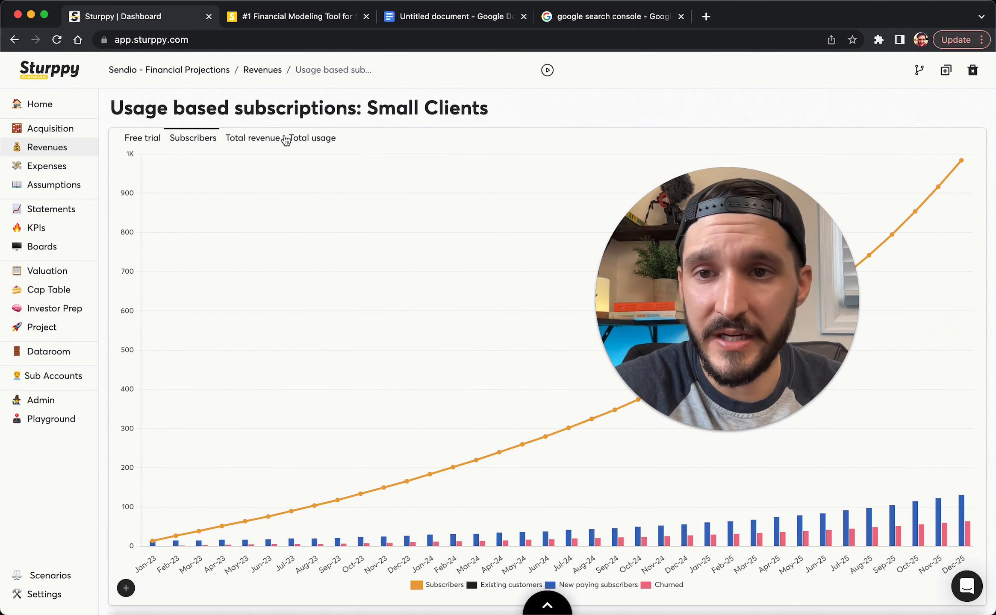
click(266, 143)
click(316, 139)
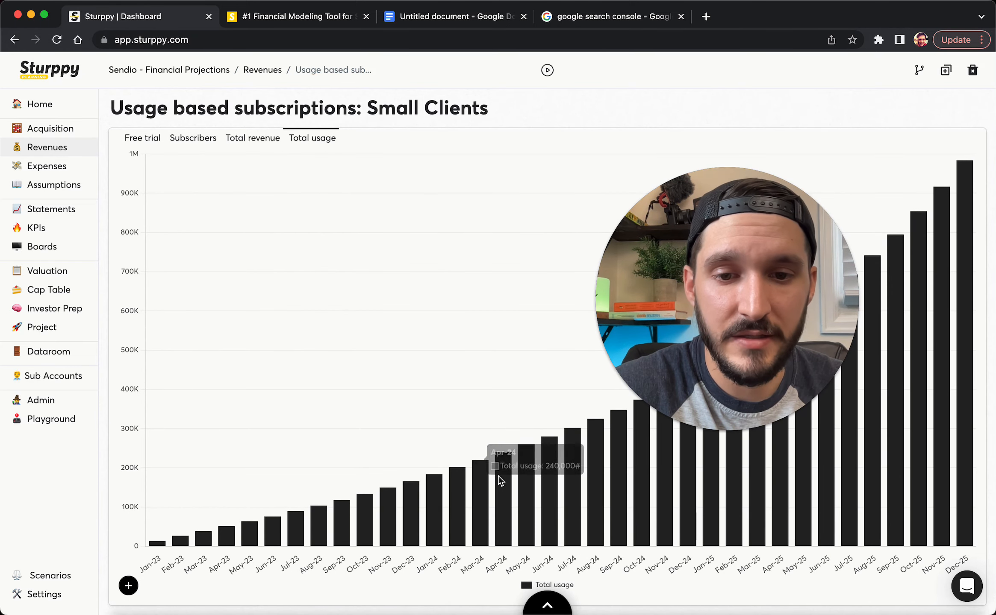
mouse_move(501, 477)
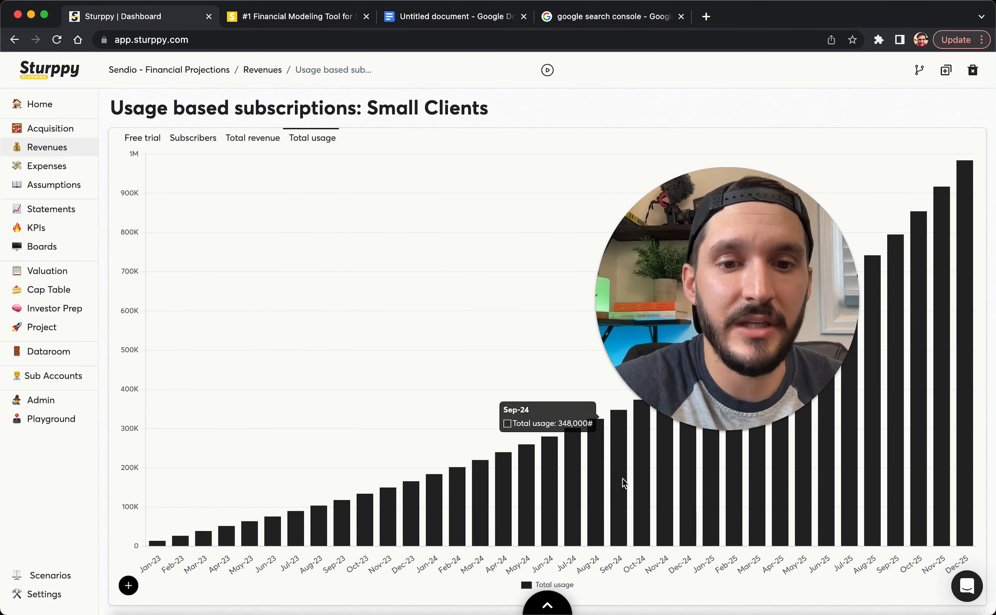
mouse_move(617, 481)
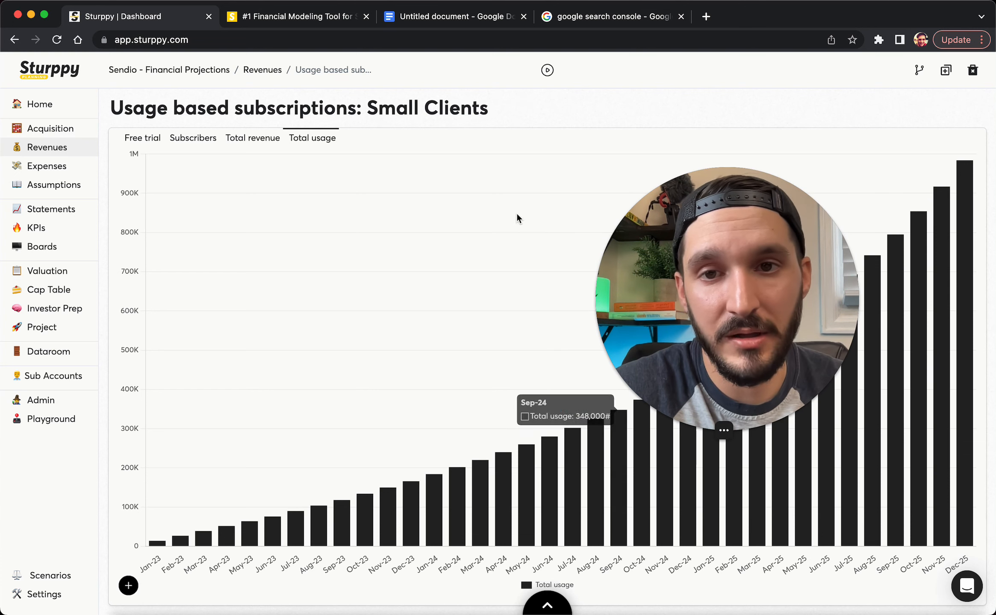
Step: Return to the revenue streams overview and compare the Small Clients and Large Clients revenue for October 2024
click(263, 74)
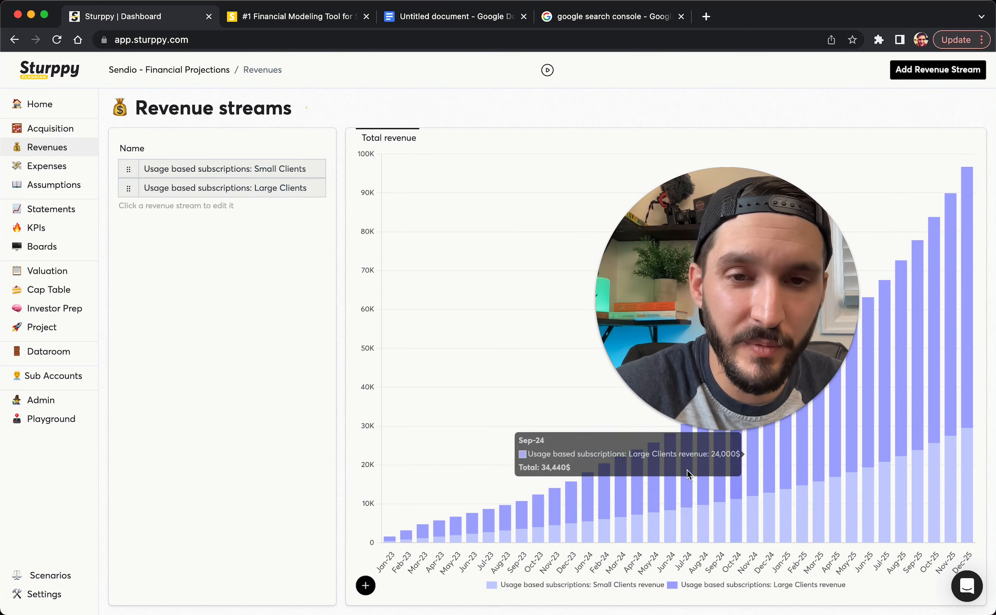
drag(715, 340, 529, 281)
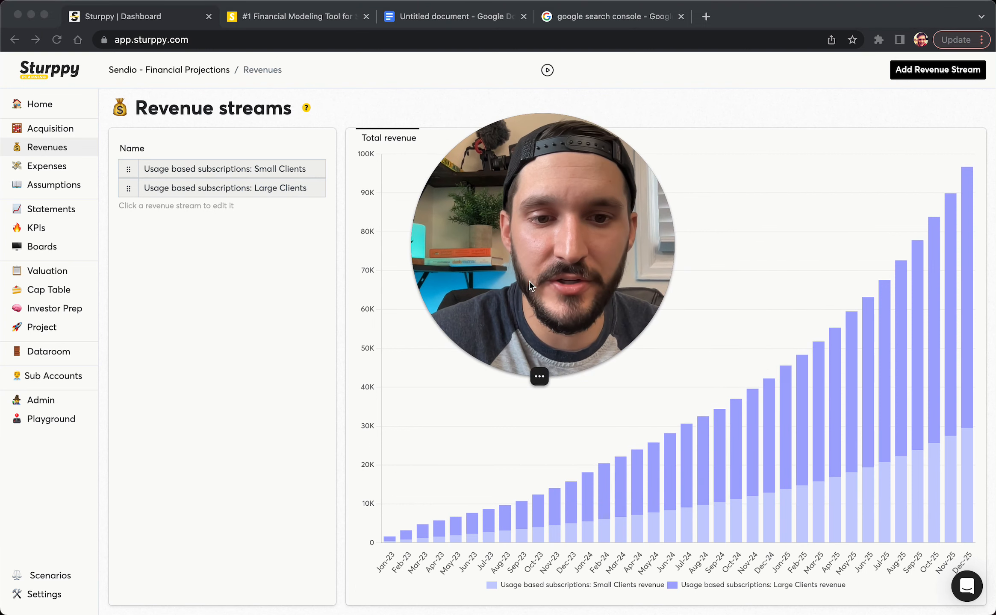
mouse_move(738, 457)
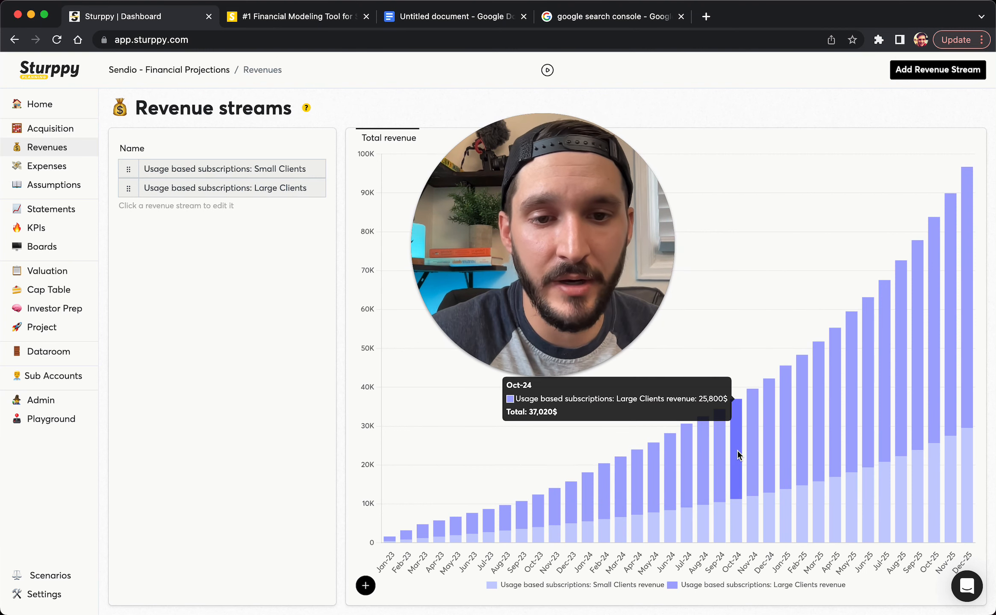
mouse_move(734, 514)
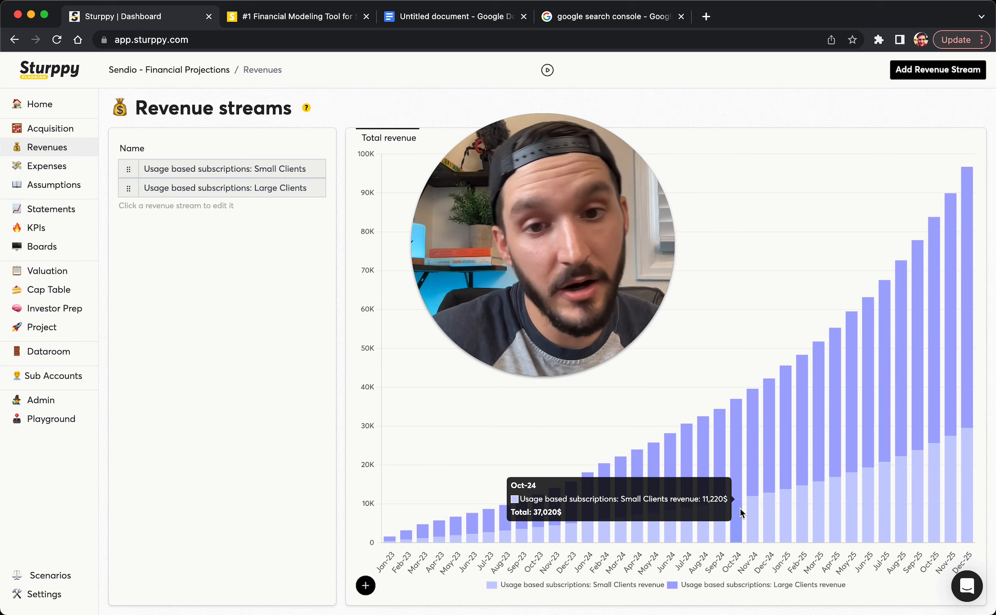
drag(564, 239, 652, 251)
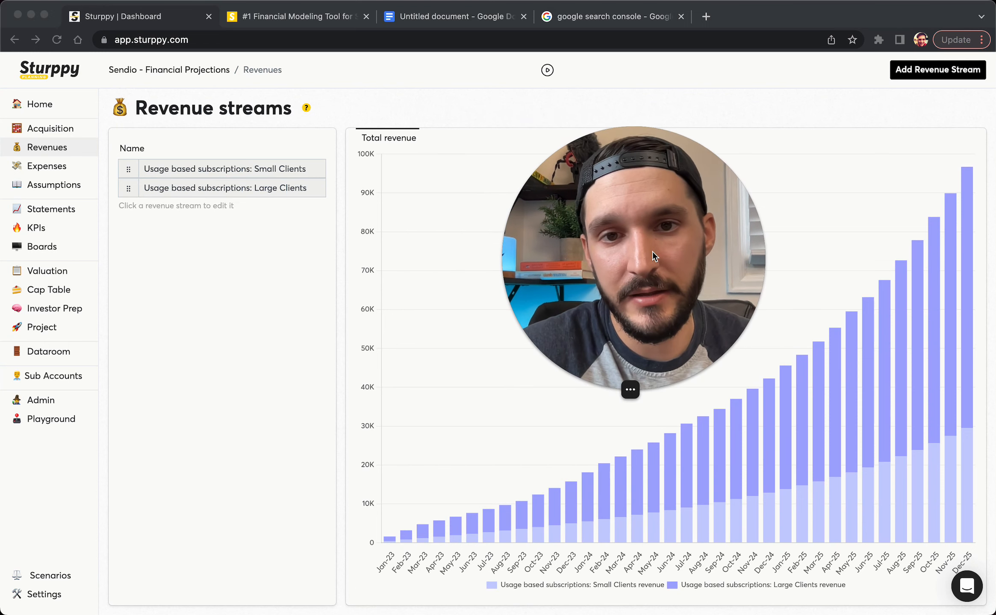
Step: Switch to the Google Docs brief, review its expenses section, and return to Sturppy
click(434, 20)
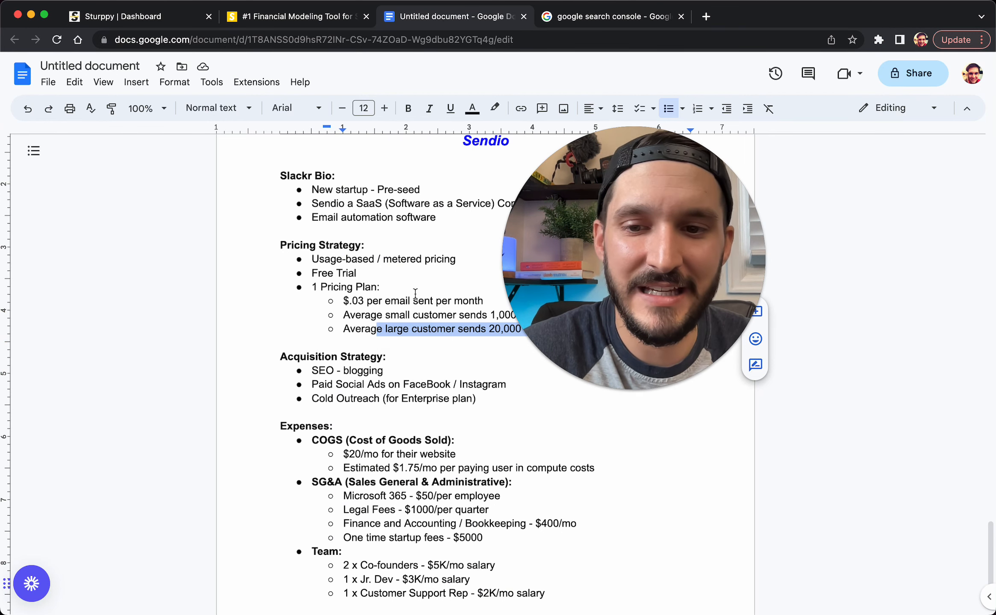
scroll(427, 342, down, 3)
click(191, 5)
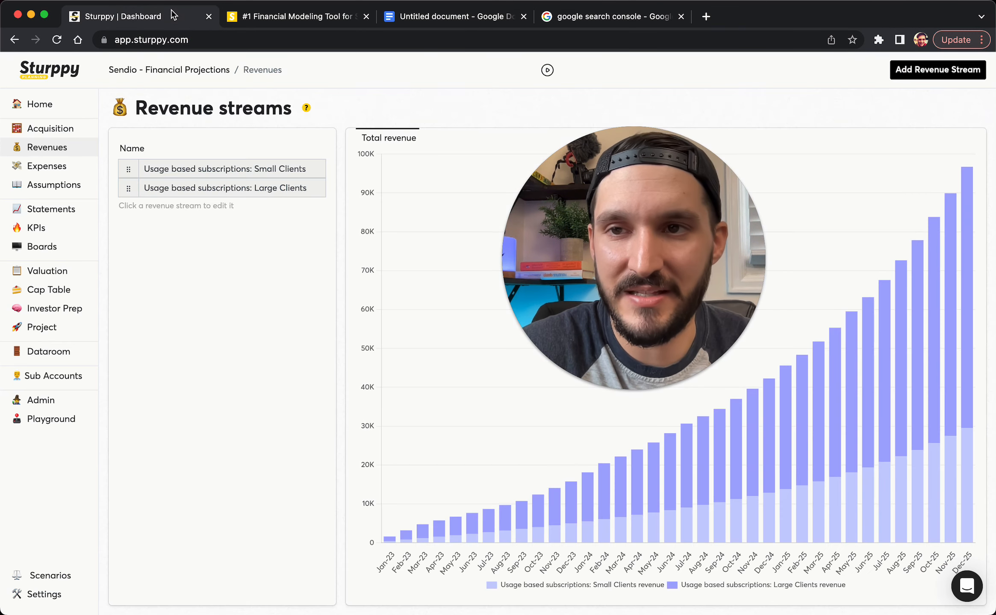
Step: Open the expenses overview in Sturppy, and switch to the Google Docs brief to check its COGS items
click(57, 169)
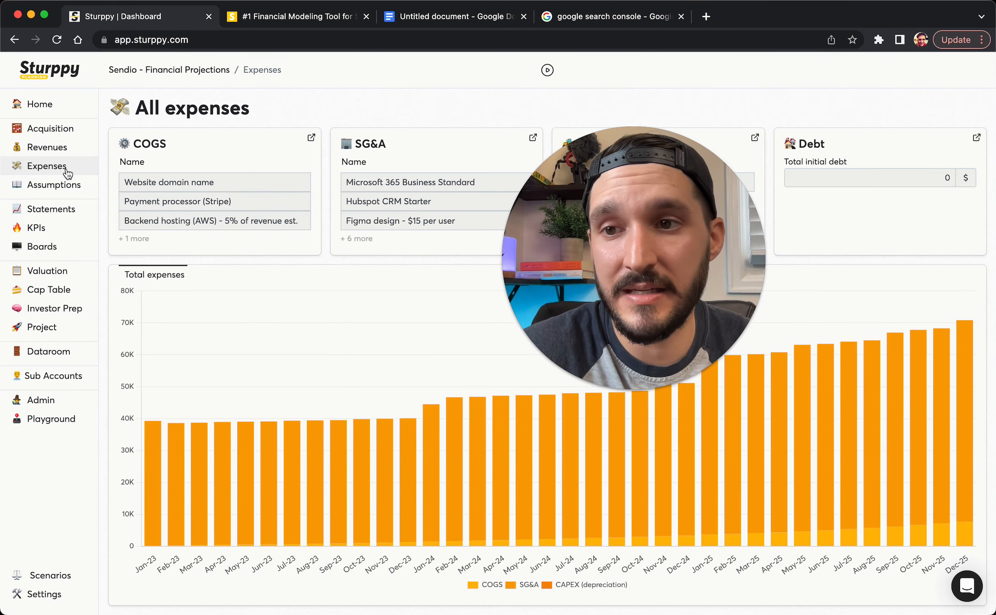
drag(611, 258, 754, 420)
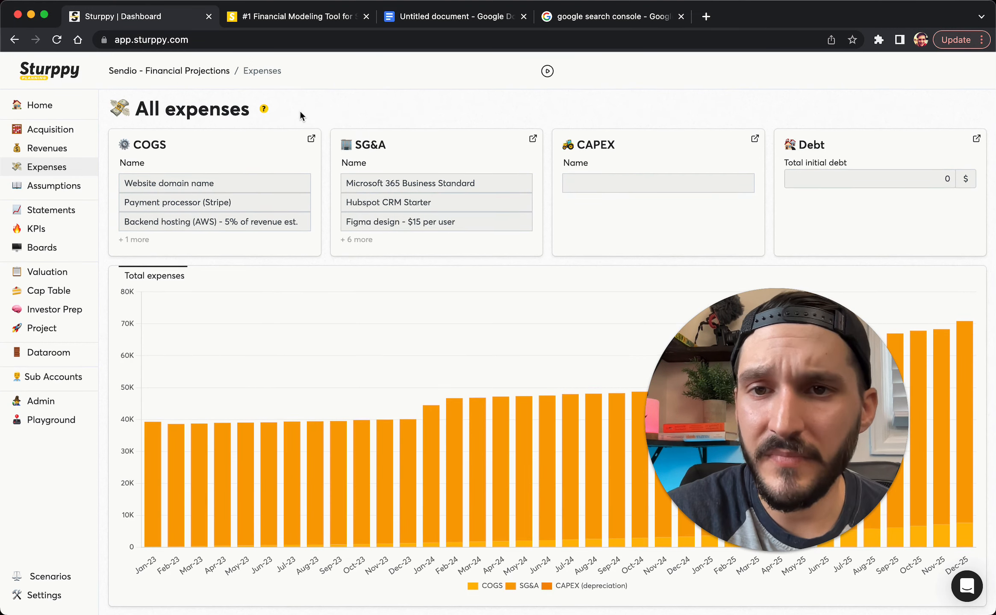
mouse_move(263, 108)
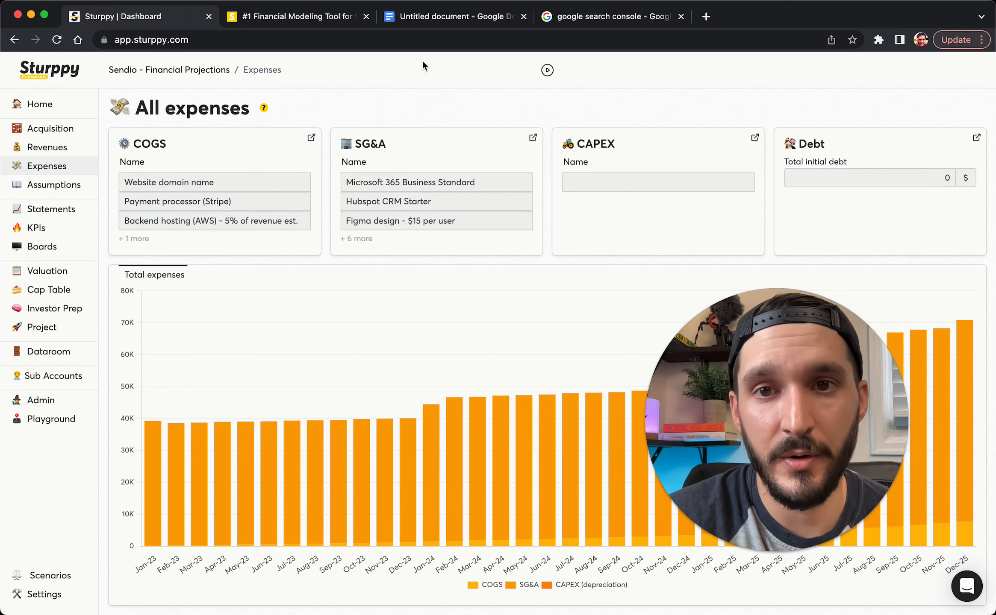
click(426, 17)
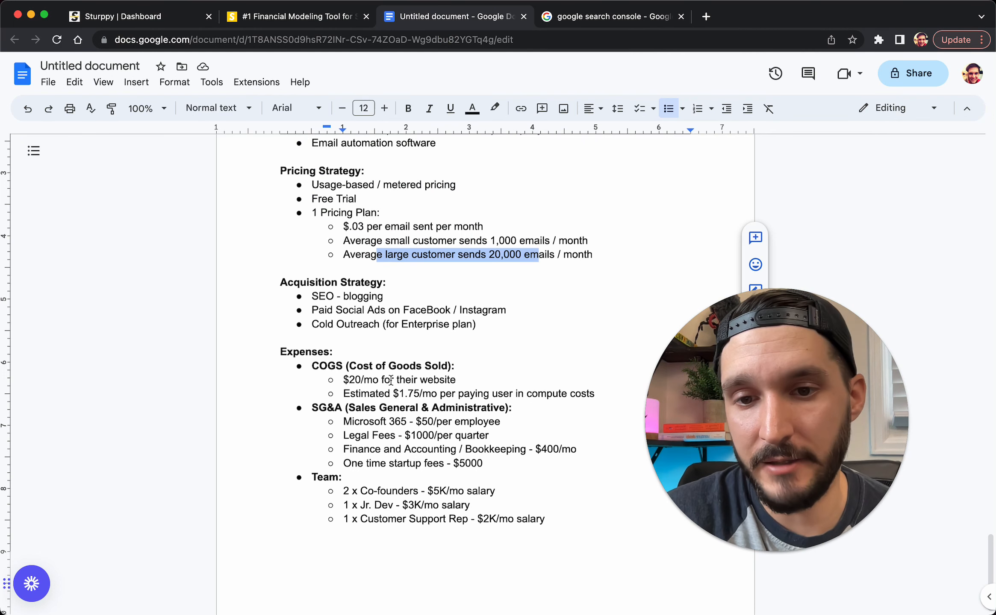
Step: Review the brief's estimated compute cost per paying user and switch back to Sturppy
drag(355, 396, 421, 394)
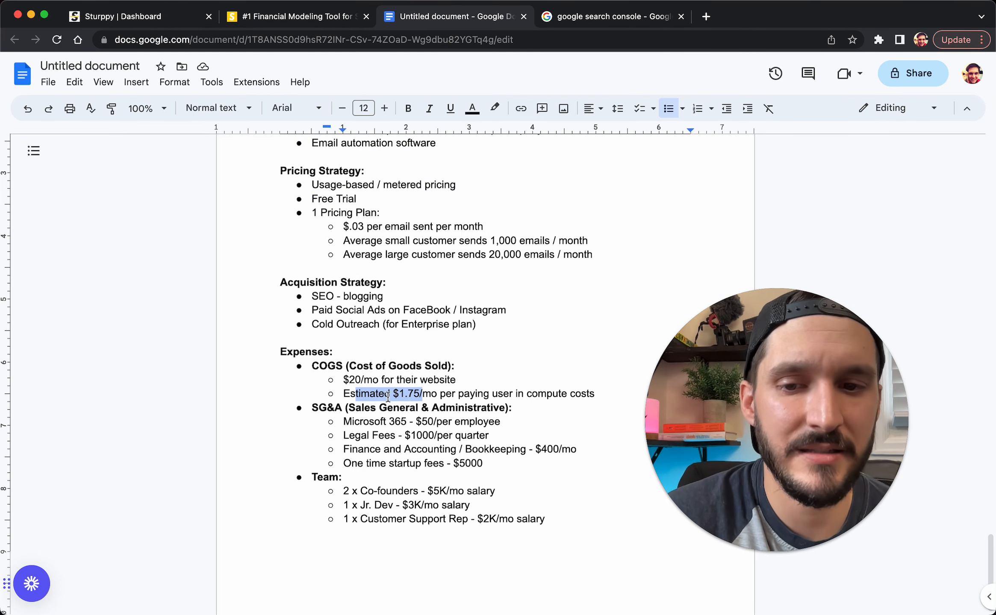
click(405, 391)
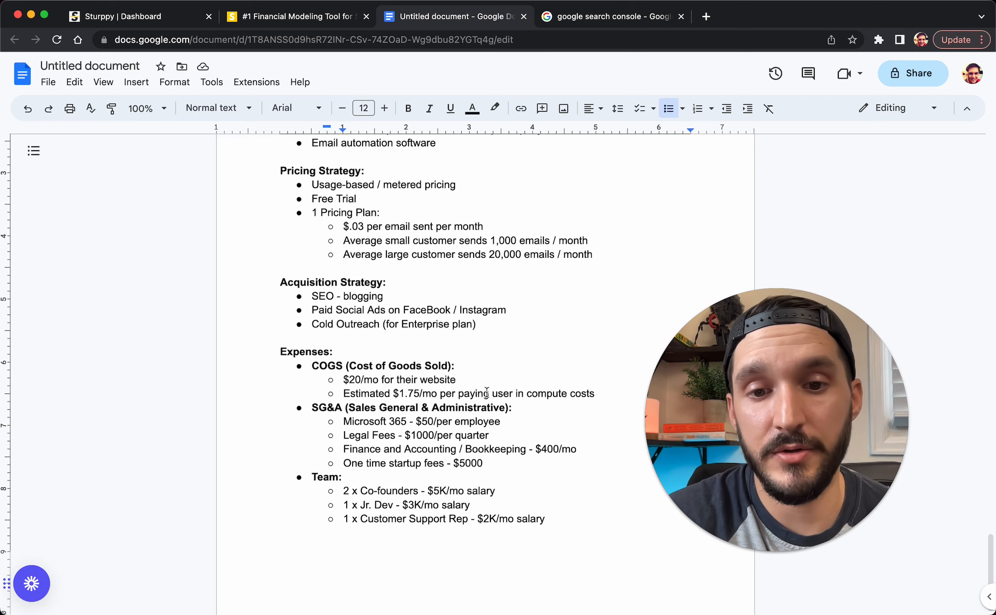
click(147, 16)
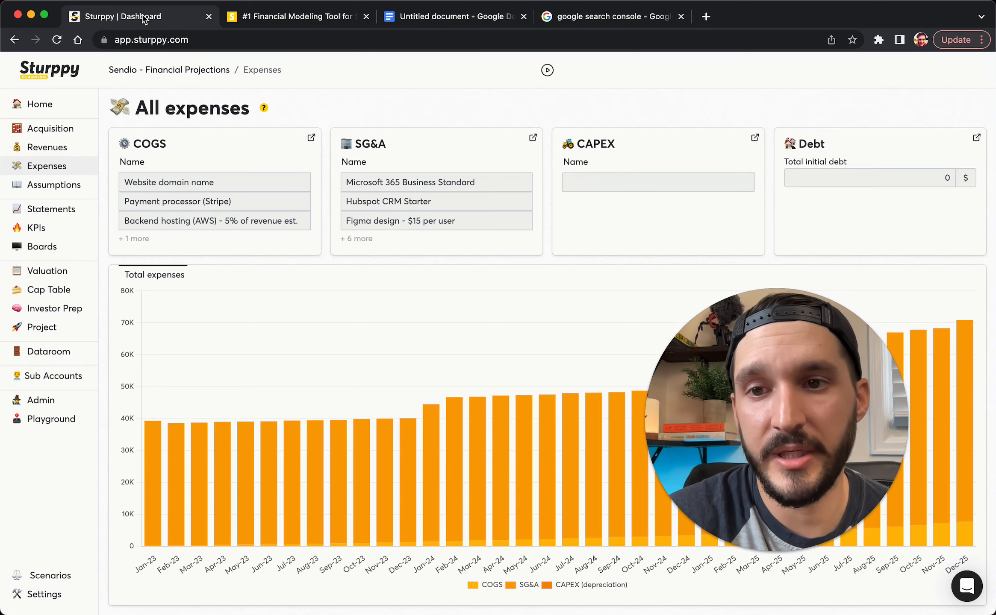
Step: Open the COGS expenses with their planning table and set the Website domain name cost to 20
click(218, 151)
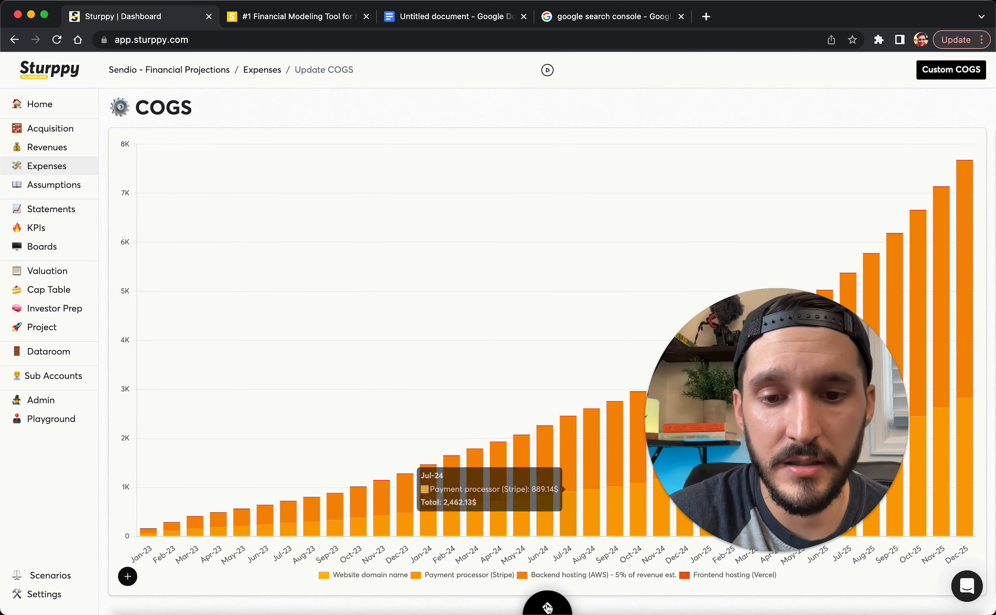
click(548, 600)
drag(793, 447, 764, 233)
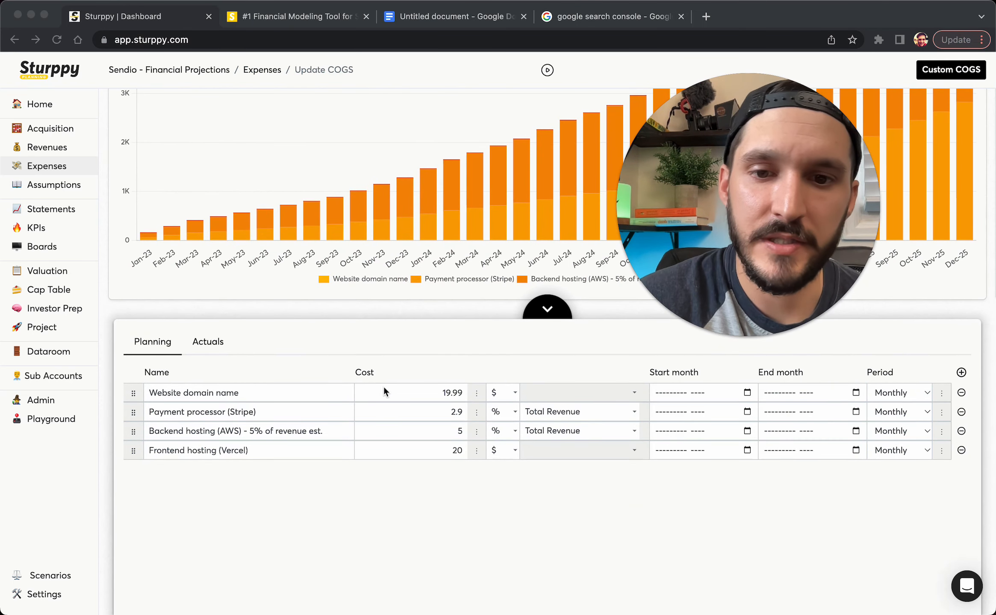
click(431, 396)
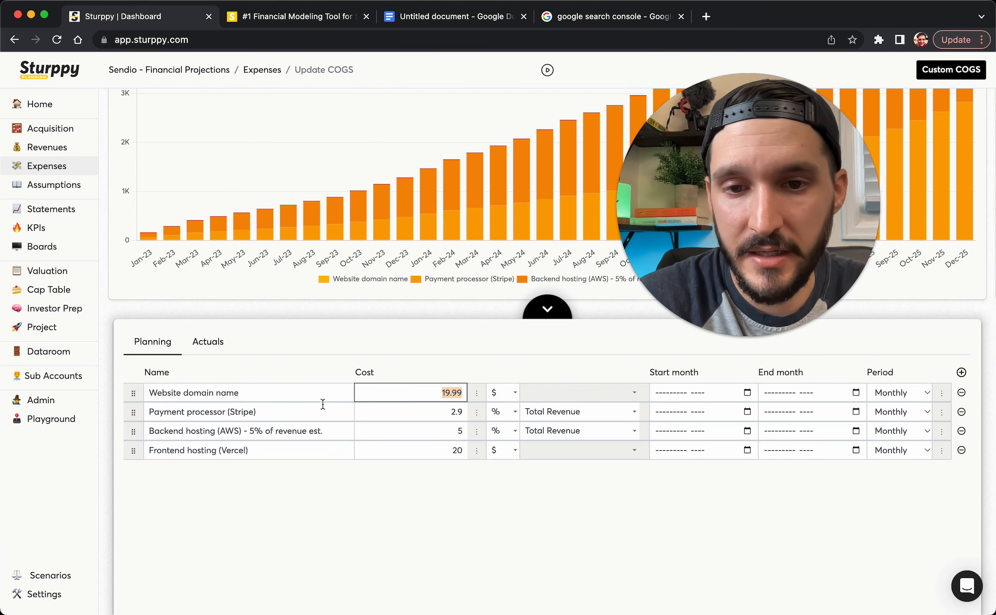
text(20)
click(341, 515)
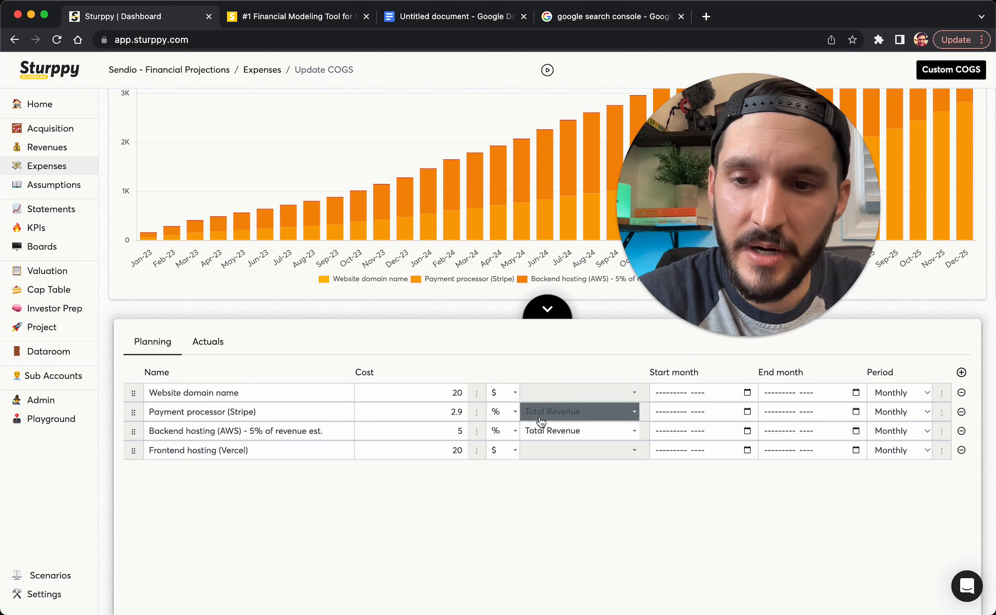
Step: Delete the Payment processor and Frontend hosting costs, and rename the Backend hosting cost as Compute per user
click(962, 412)
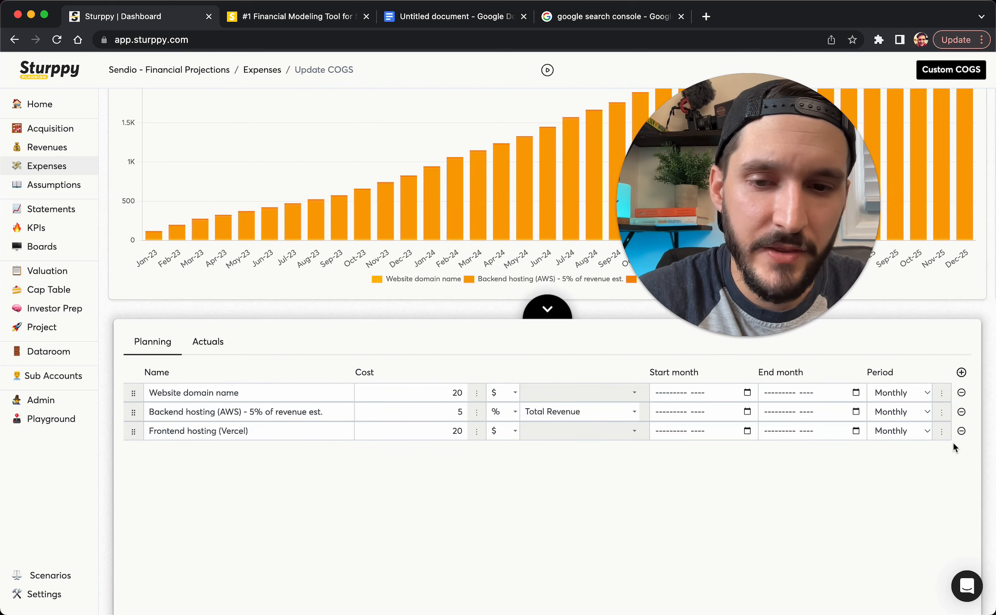
click(961, 431)
triple_click(255, 412)
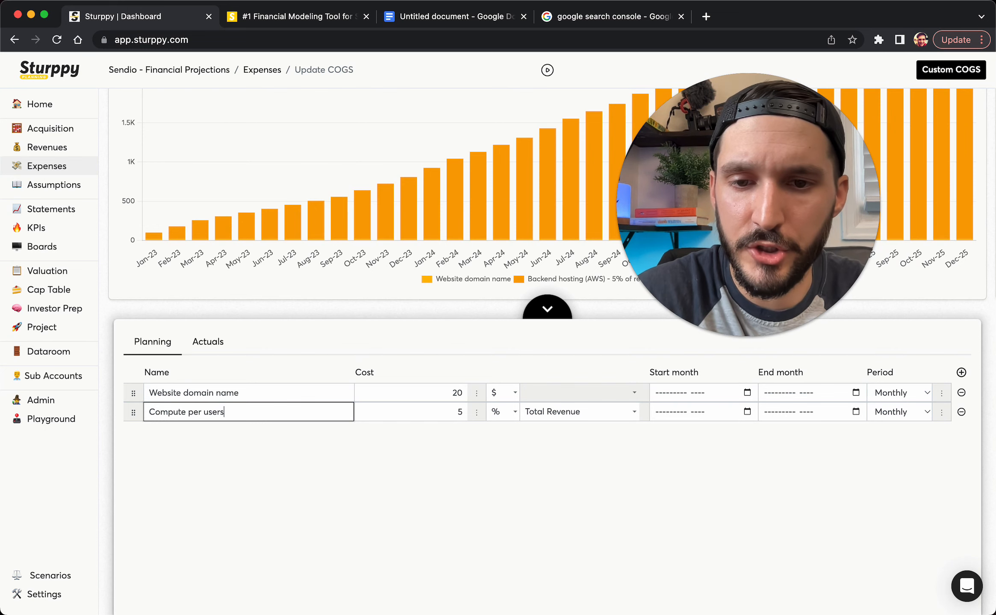
key(BackSpace)
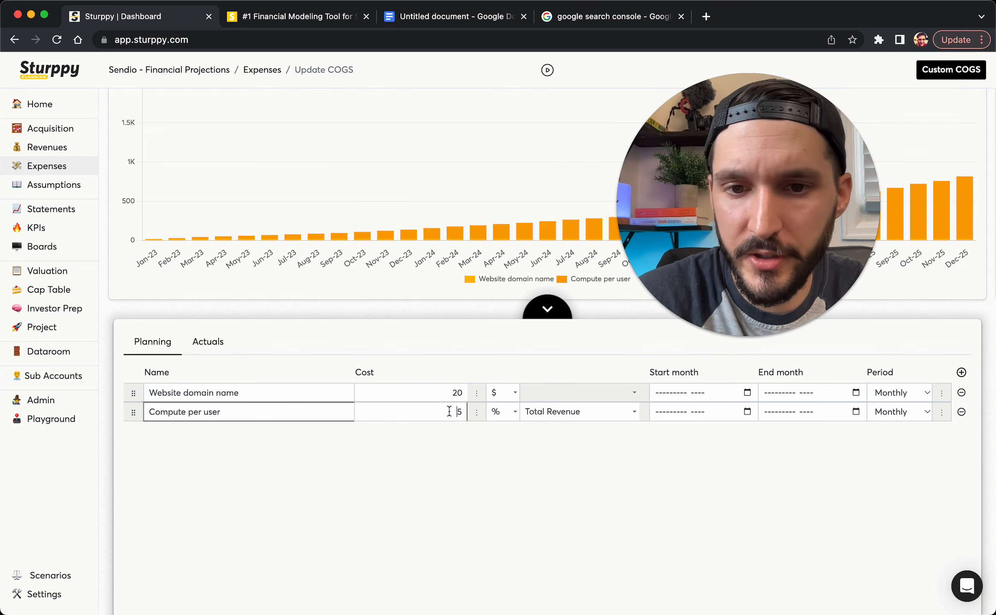
Step: Check the compute cost in the Google Docs brief and set the Compute per user cost to 1.75 in Sturppy
click(449, 411)
click(449, 20)
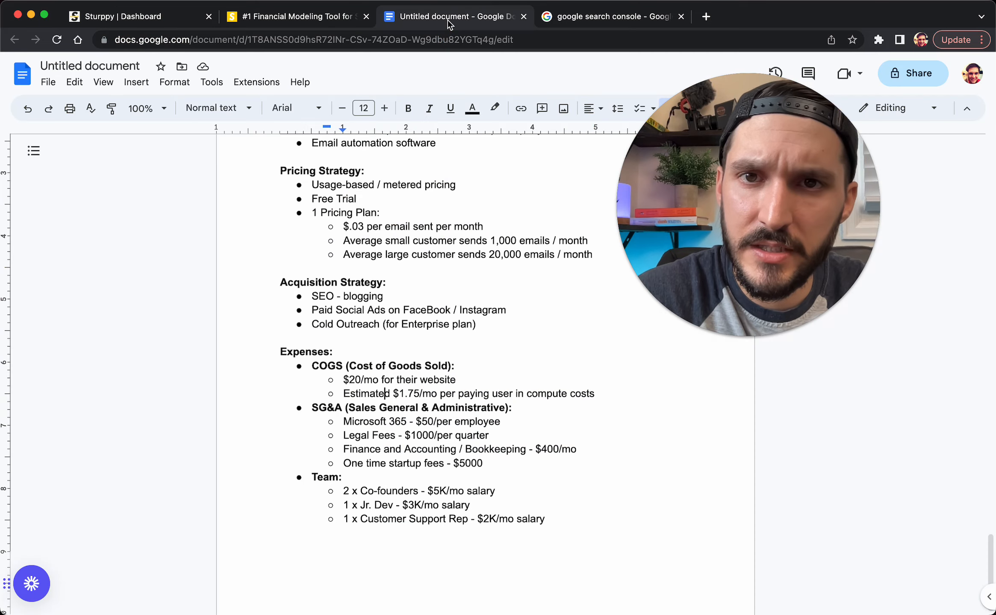
click(161, 18)
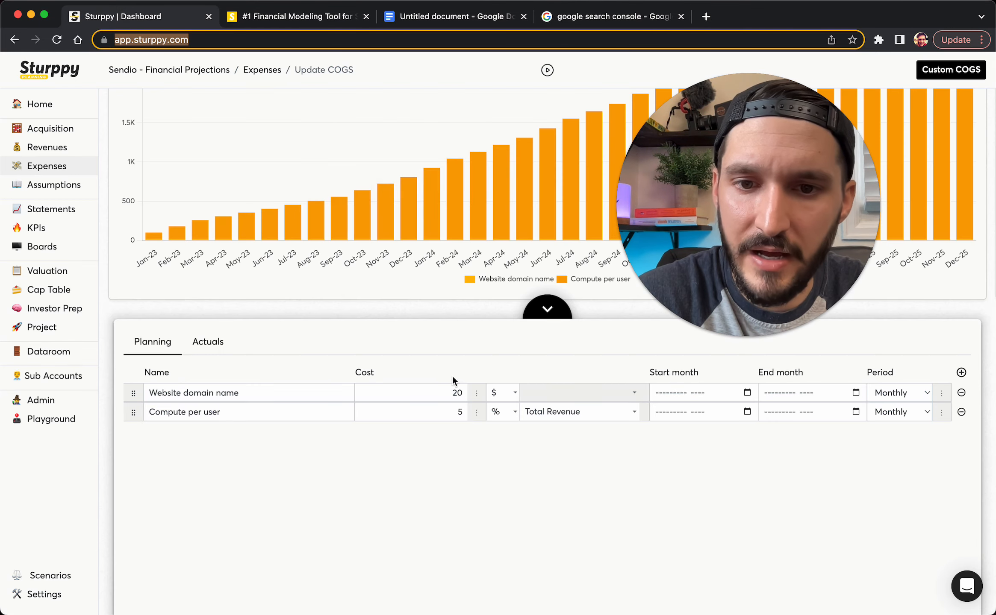
click(455, 412)
text(1.7)
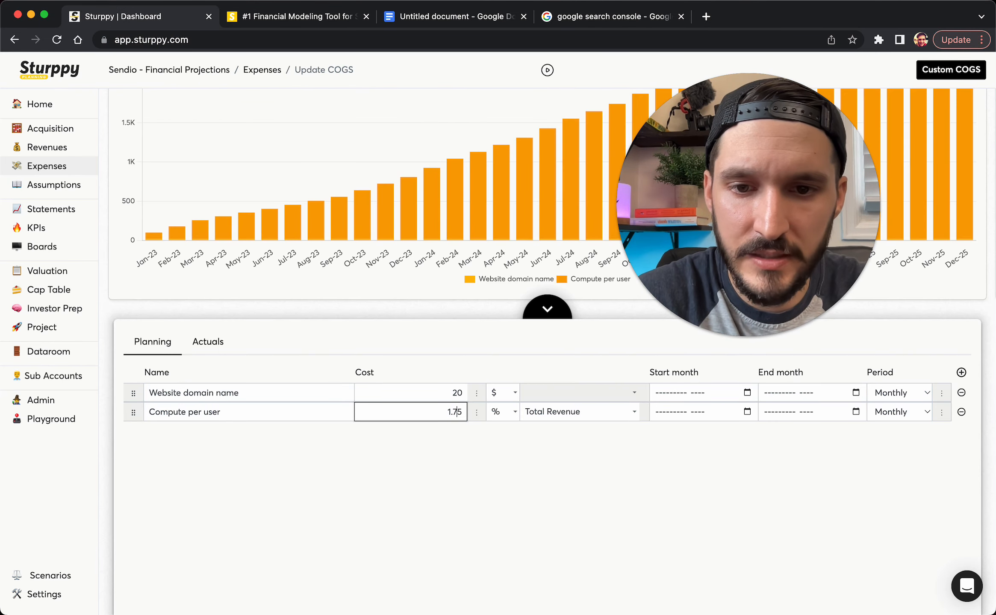
Step: Change the Compute per user cost from a percentage to a multiplier (X) of Total Customers
click(504, 411)
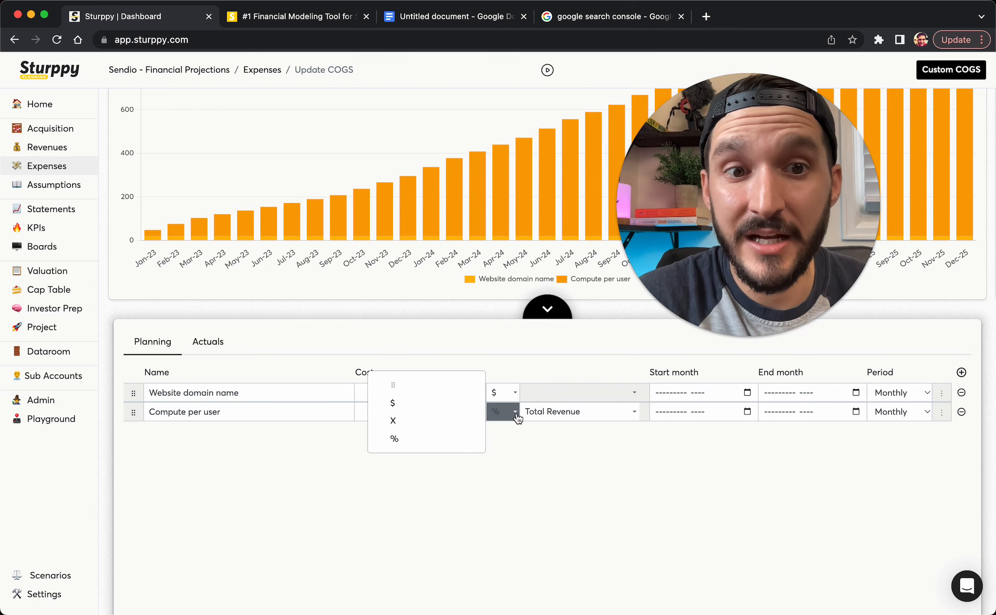
click(490, 435)
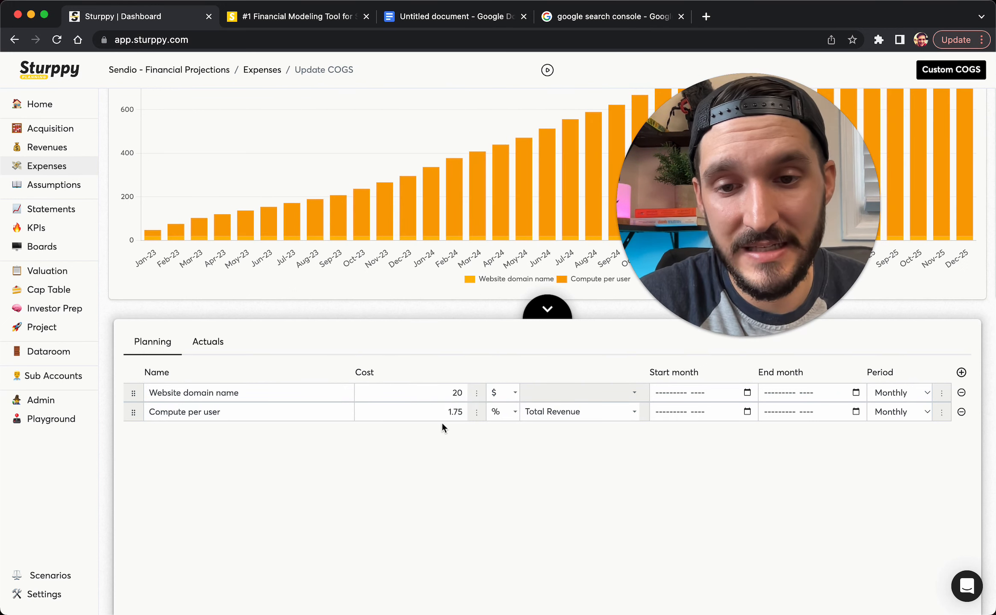
click(502, 412)
click(417, 418)
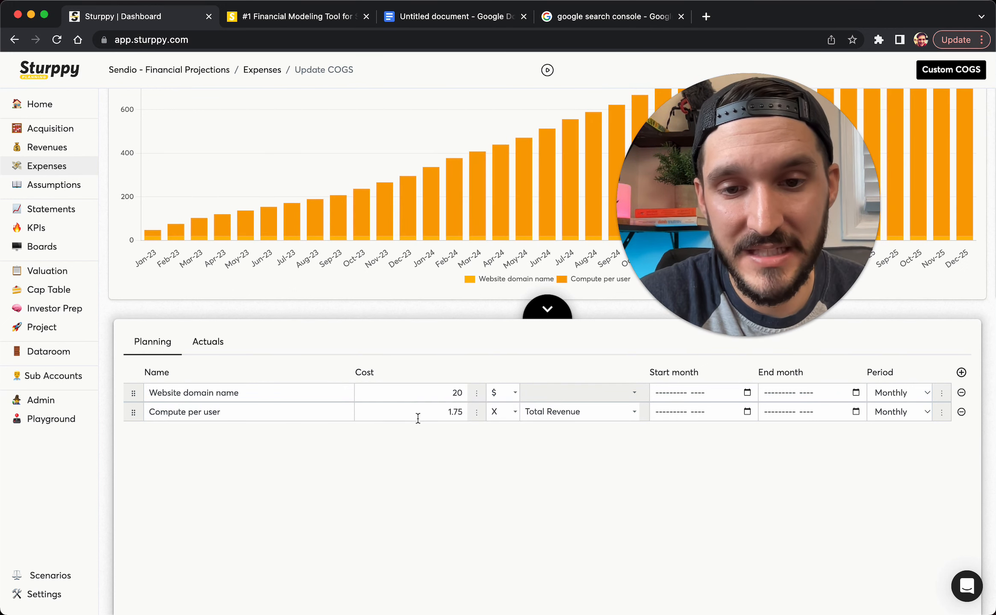
click(572, 417)
click(402, 336)
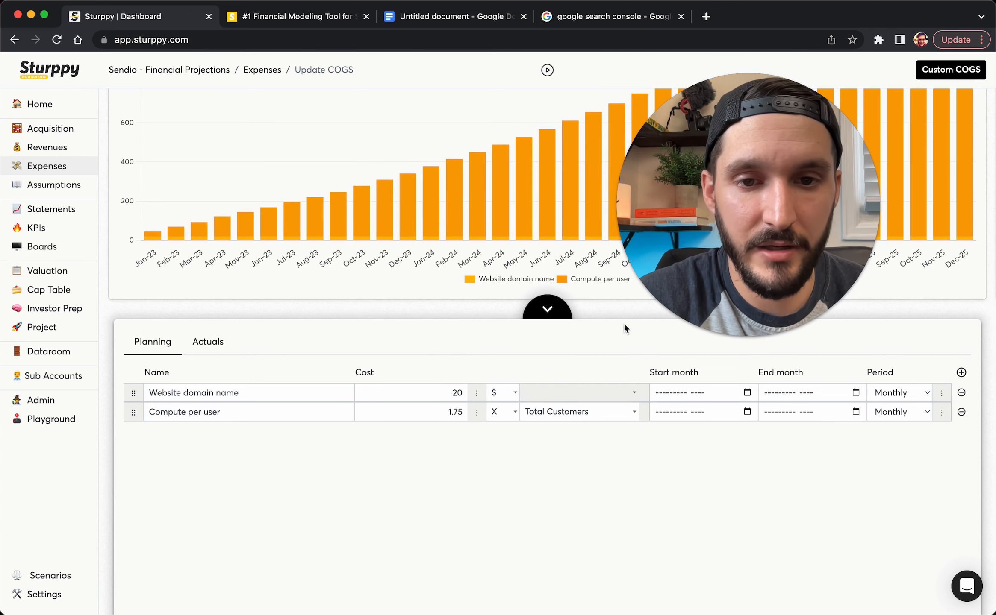
Step: Collapse the COGS planning table and examine the monthly COGS chart
click(547, 309)
drag(748, 203, 470, 216)
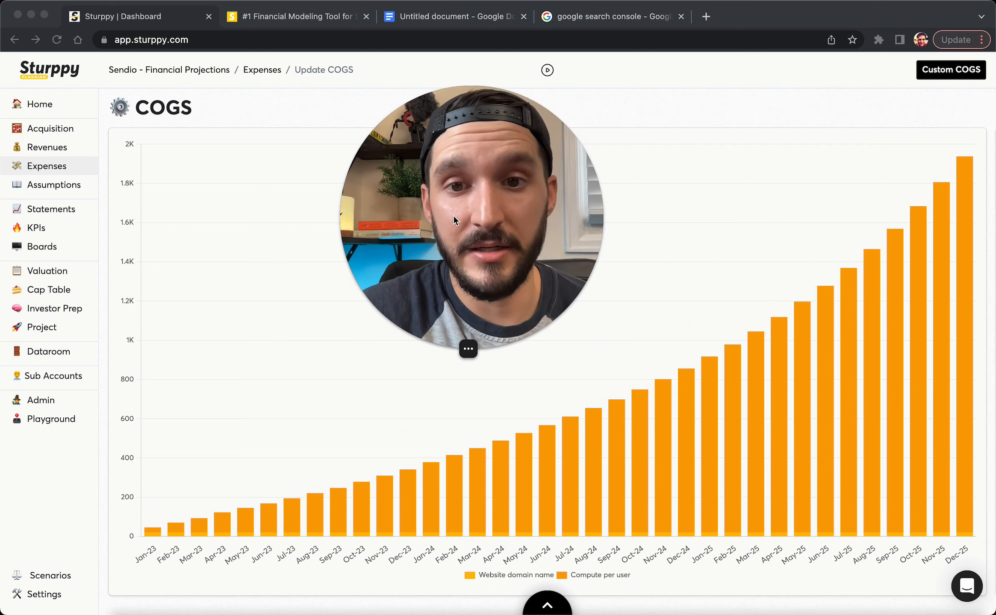
click(386, 512)
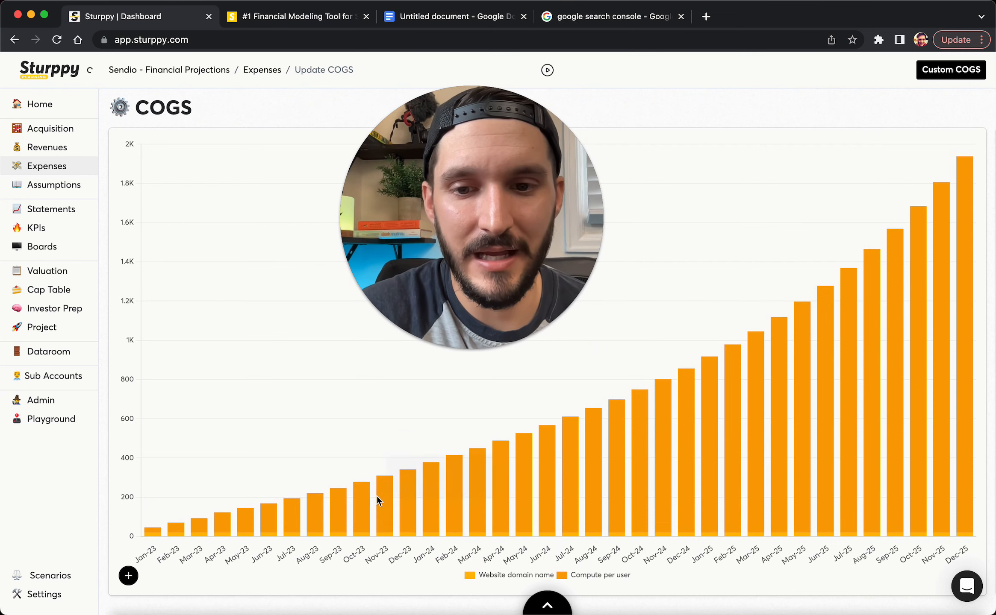
mouse_move(380, 499)
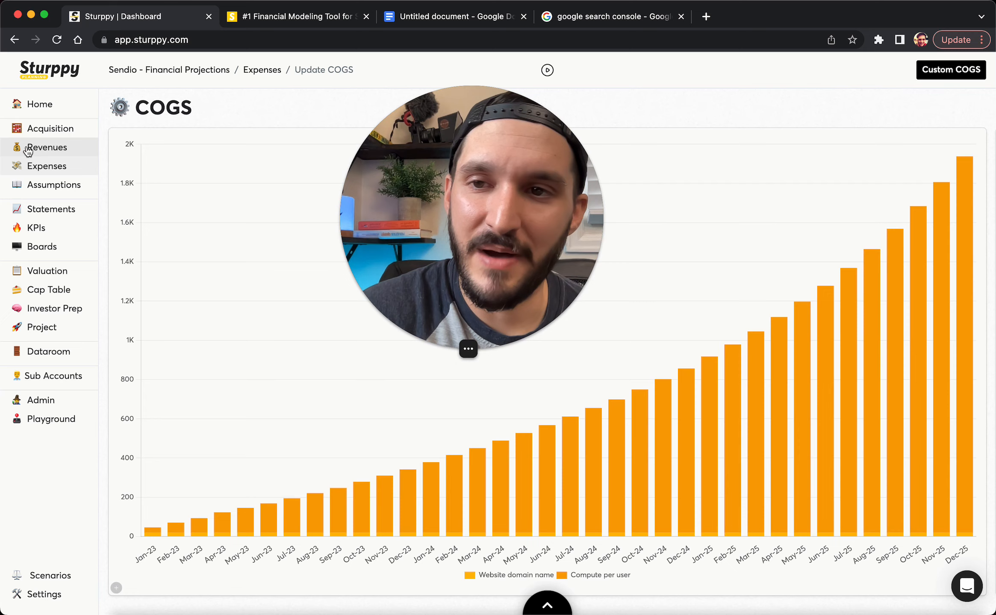
Step: Return to the expenses overview, open SG&A, and open its General & Administrative expenses
click(262, 70)
drag(426, 166, 776, 338)
click(402, 151)
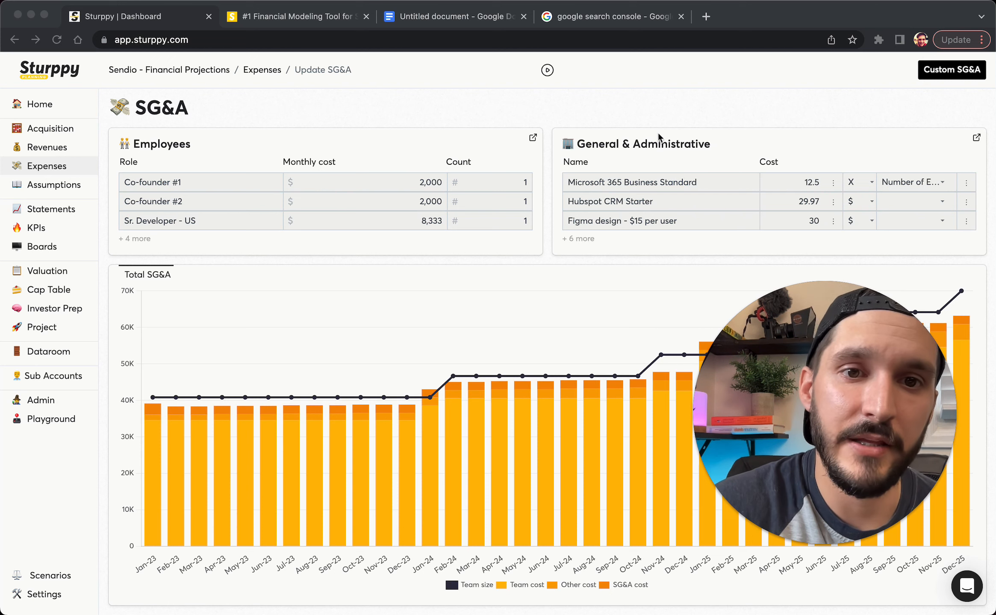
click(669, 106)
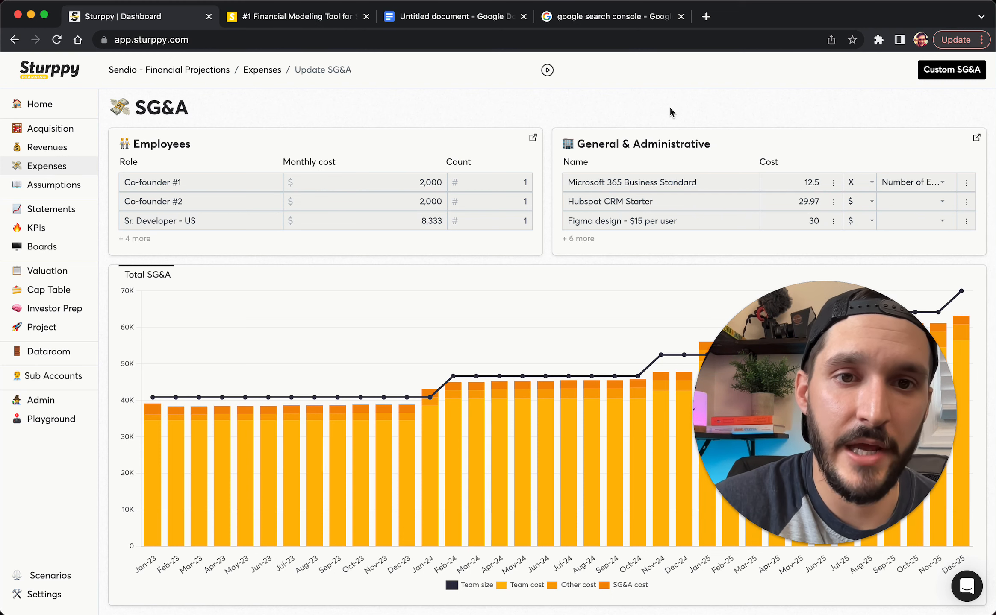
click(667, 154)
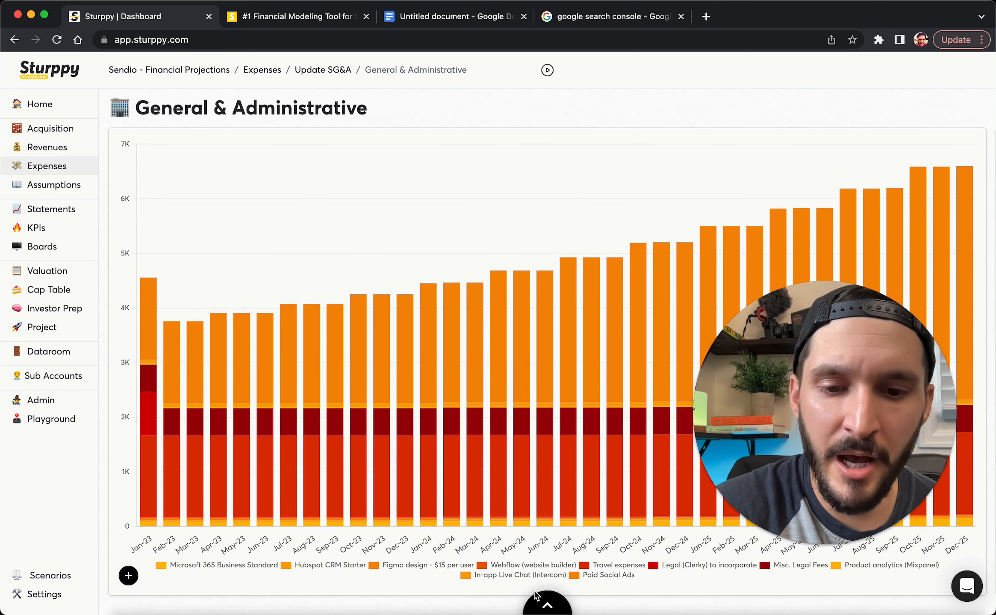
Step: Show the General & Administrative planning table, check the SG&A items in the Google Docs brief, and return to Sturppy
scroll(543, 608, down, 2)
click(410, 17)
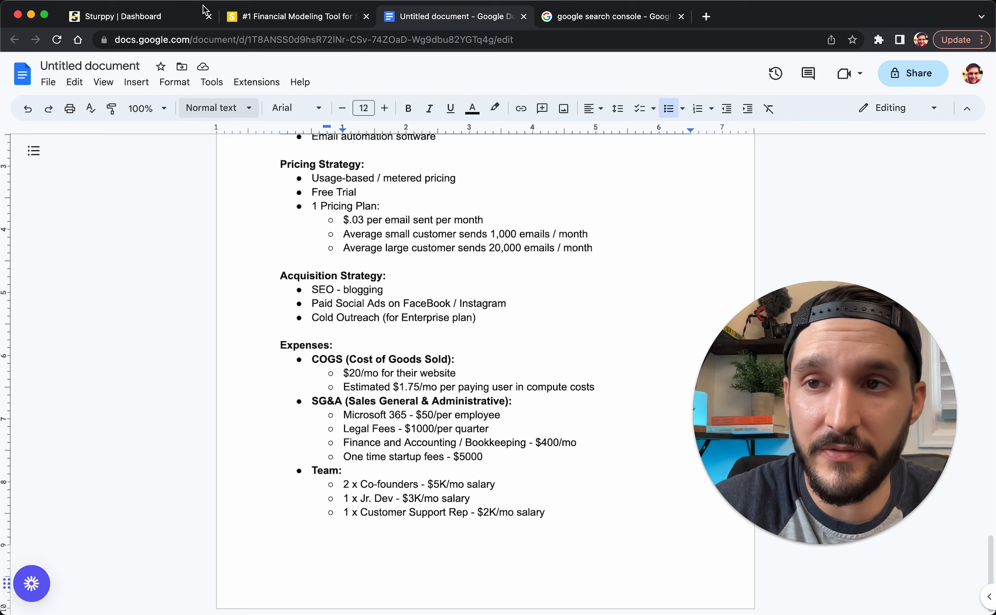
click(137, 17)
Step: Set the Microsoft 365 Business Standard cost to 50, multiplied by Number of Employees
drag(798, 376, 609, 206)
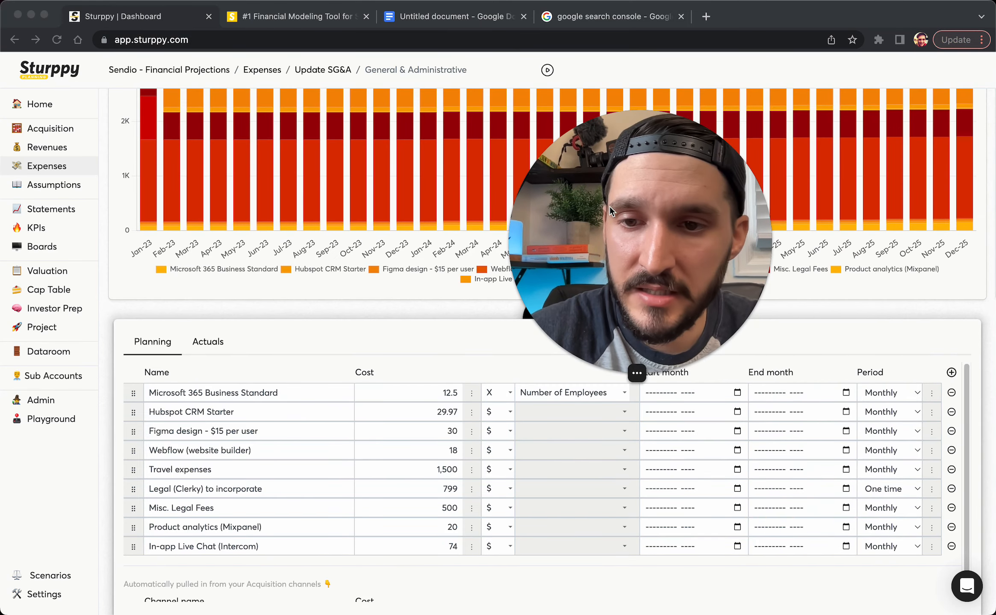
click(285, 393)
click(427, 393)
double_click(428, 393)
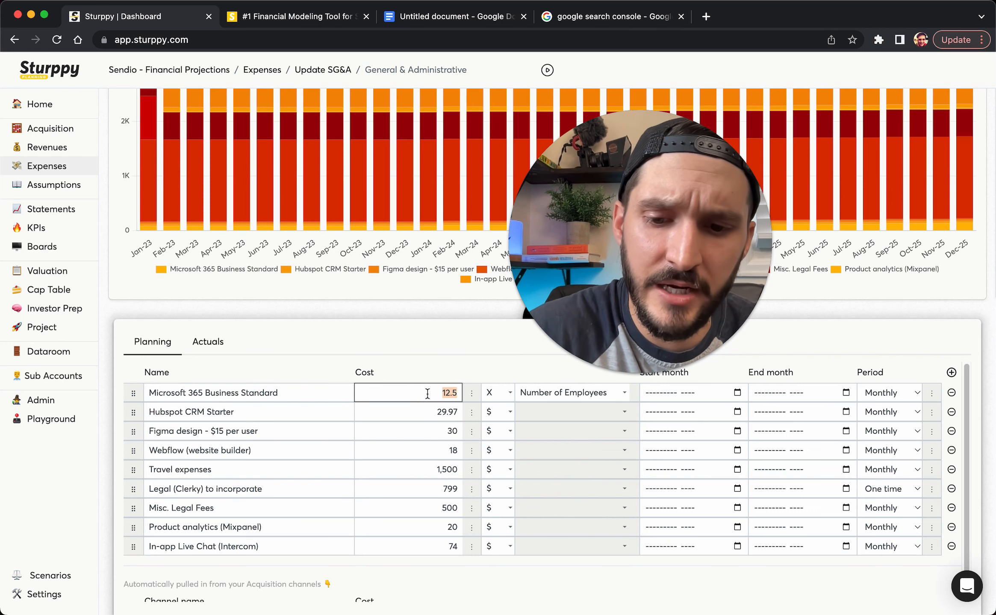
text(50)
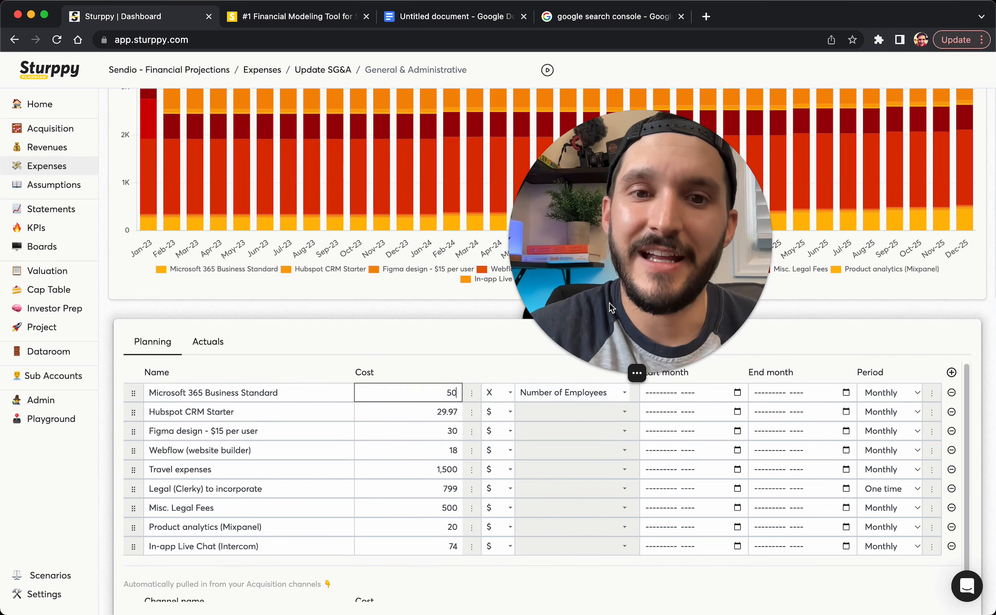
drag(609, 303, 675, 271)
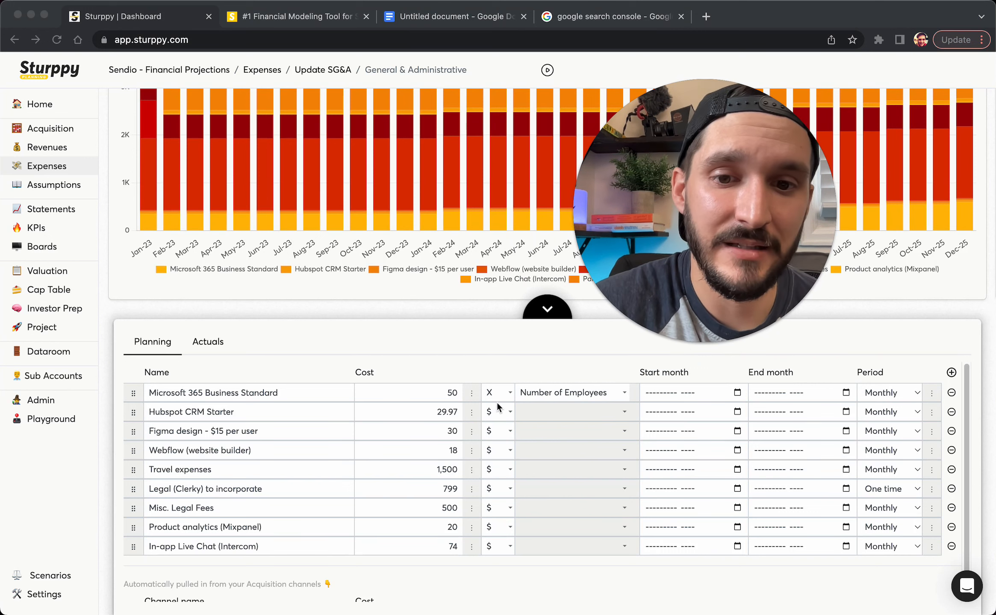
click(572, 394)
click(449, 379)
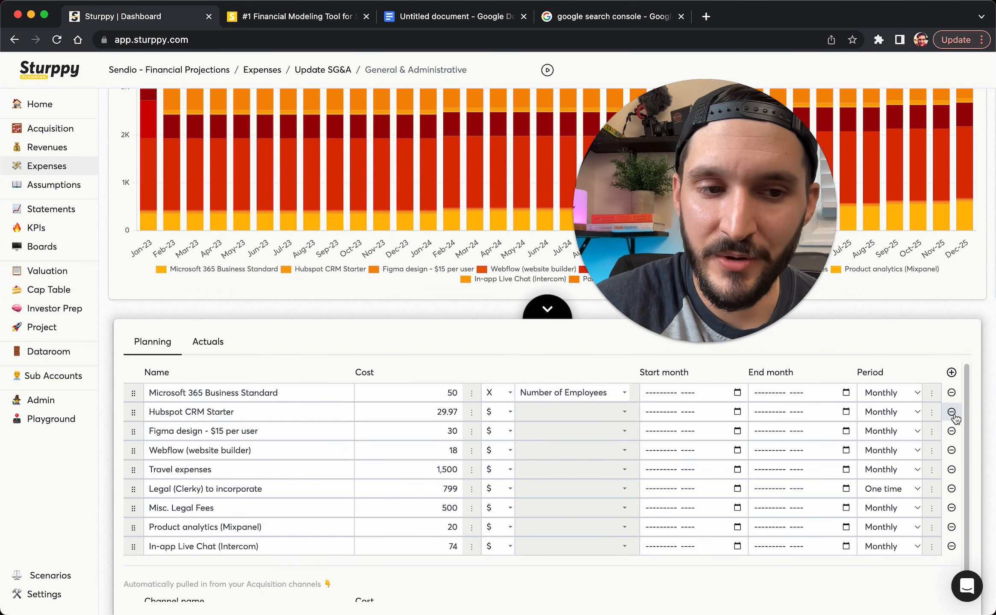
Step: Delete the Hubspot, Figma, Webflow, Travel expenses, Legal (Clerky), Product analytics and In-app Live Chat costs from the planning table
click(952, 412)
click(951, 412)
click(957, 413)
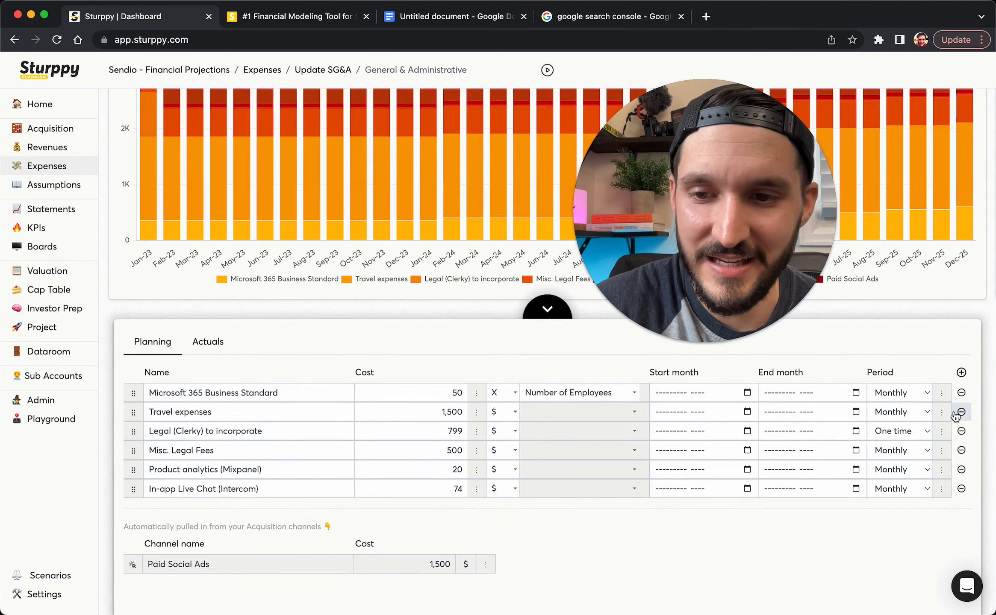
click(960, 413)
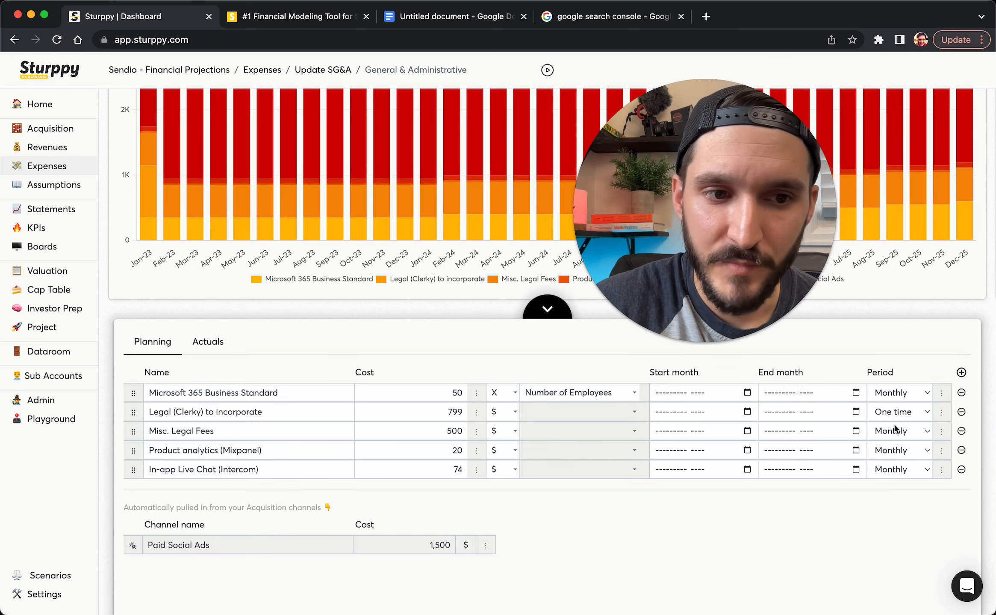
click(961, 412)
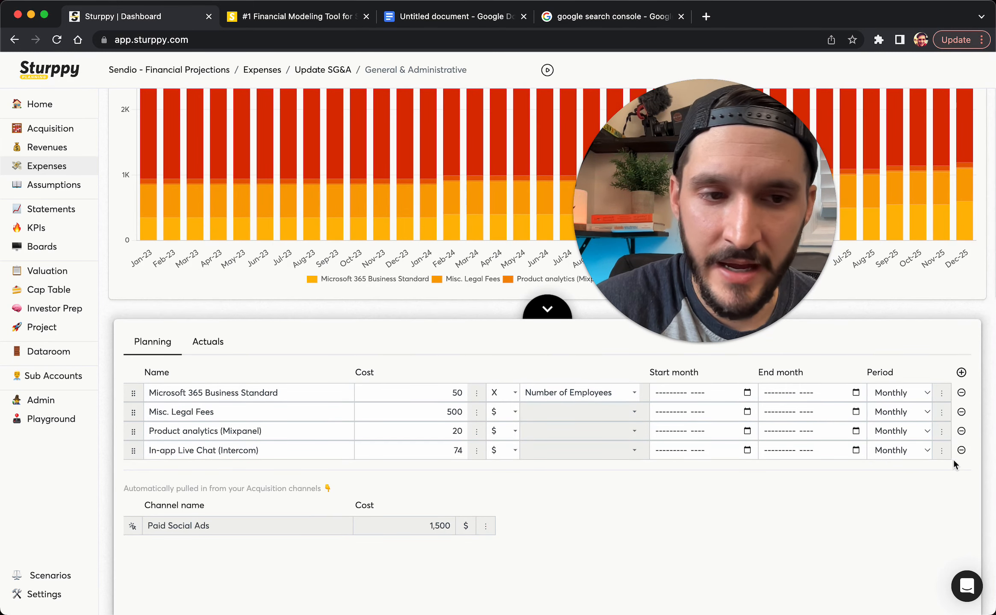
click(961, 431)
click(961, 431)
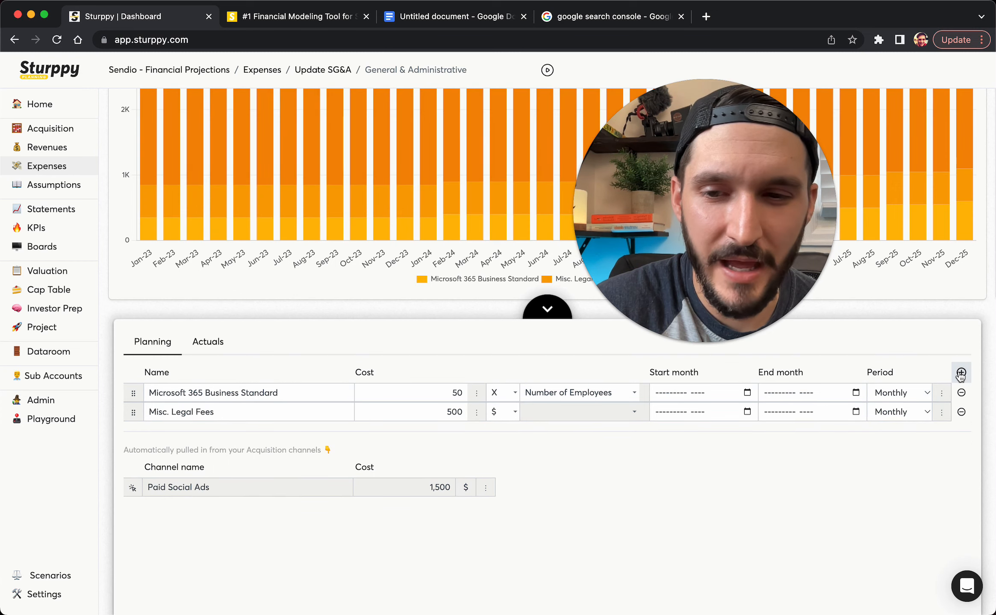
Step: Add two rows to the planning table and fill one as Bookkeeping / Accounting with a fixed $ cost of 400
click(961, 373)
click(961, 372)
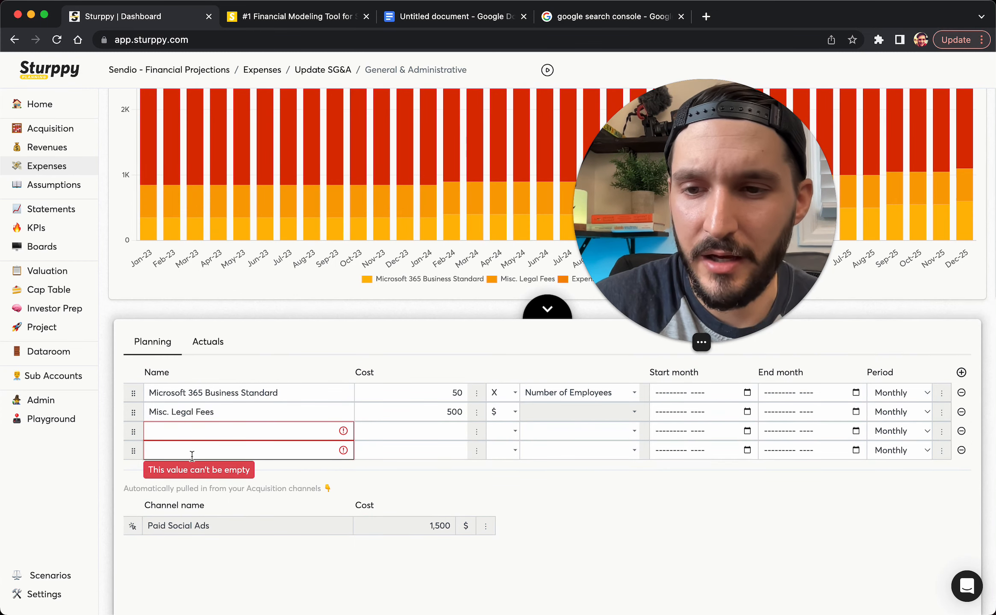
click(186, 440)
text(Bookkeeping / Accounting)
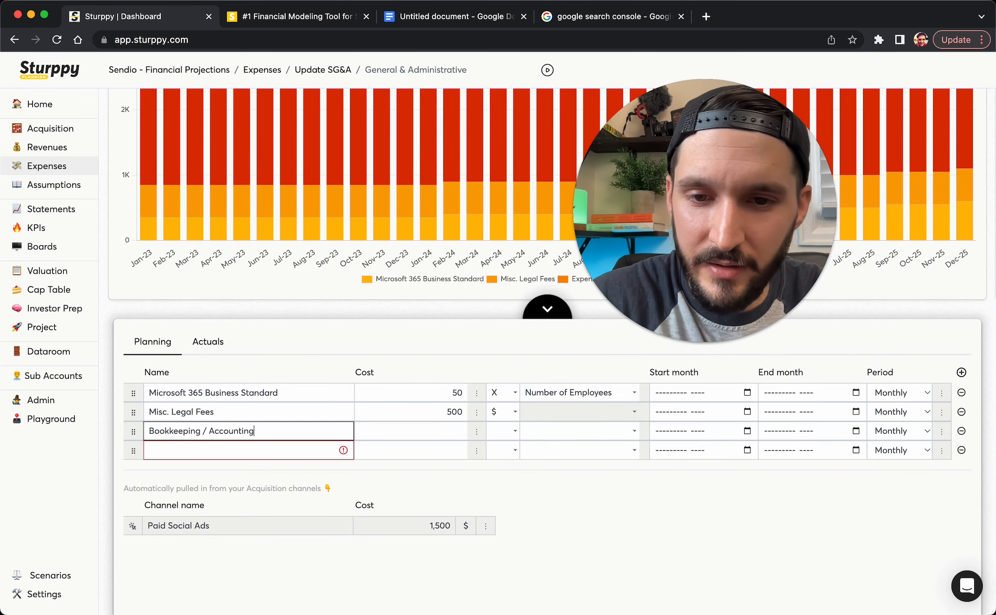
click(410, 430)
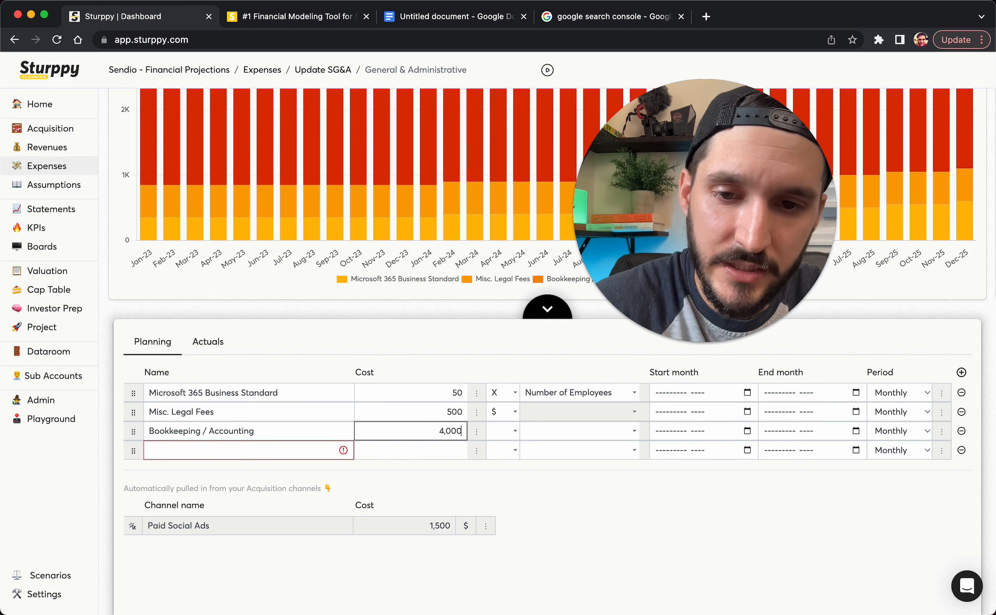
text(400)
click(496, 438)
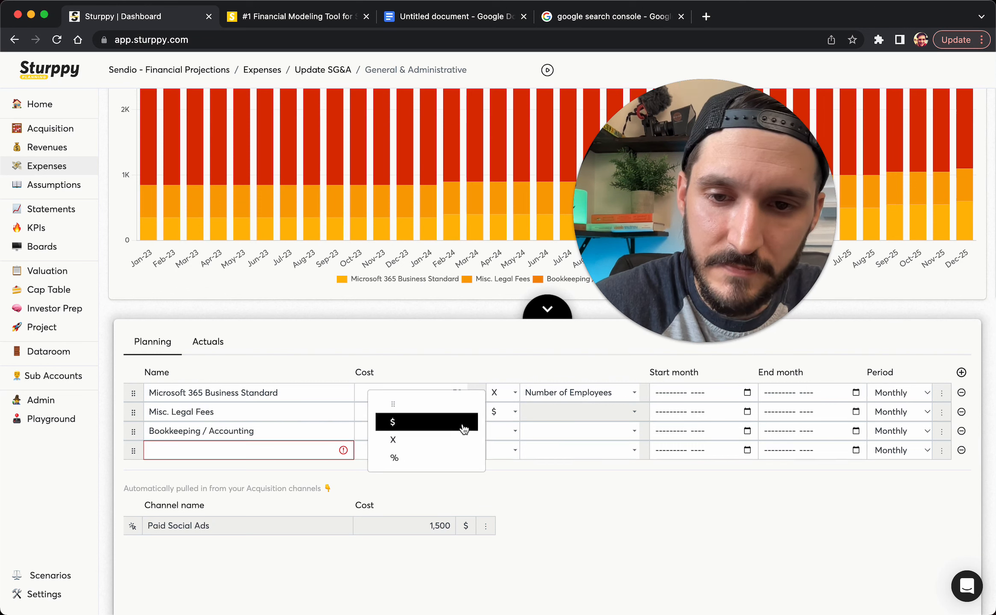
click(462, 424)
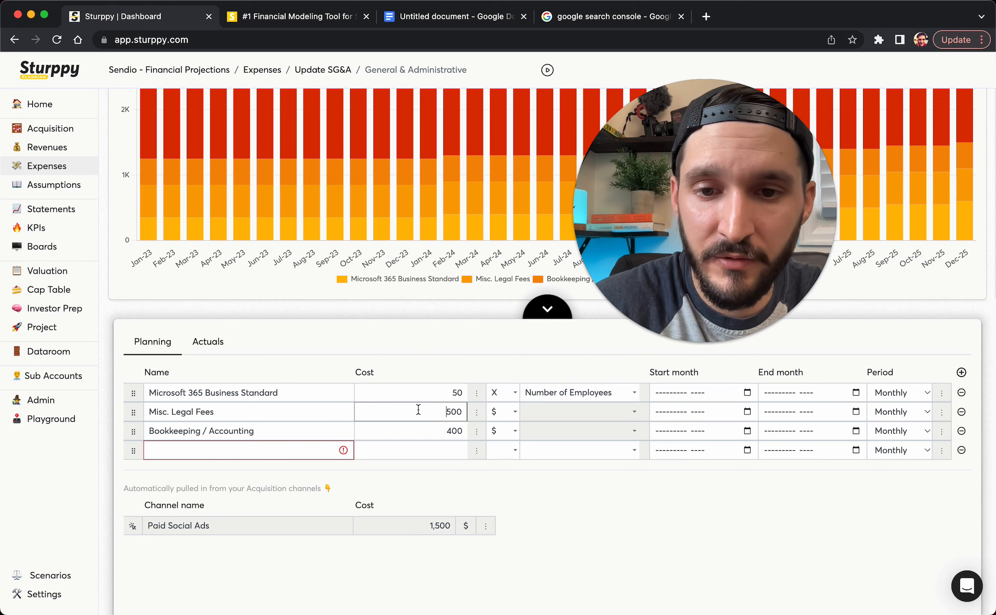
Step: Set the Misc. Legal Fees cost to 1,000 and its period to Quarterly
click(508, 413)
click(915, 414)
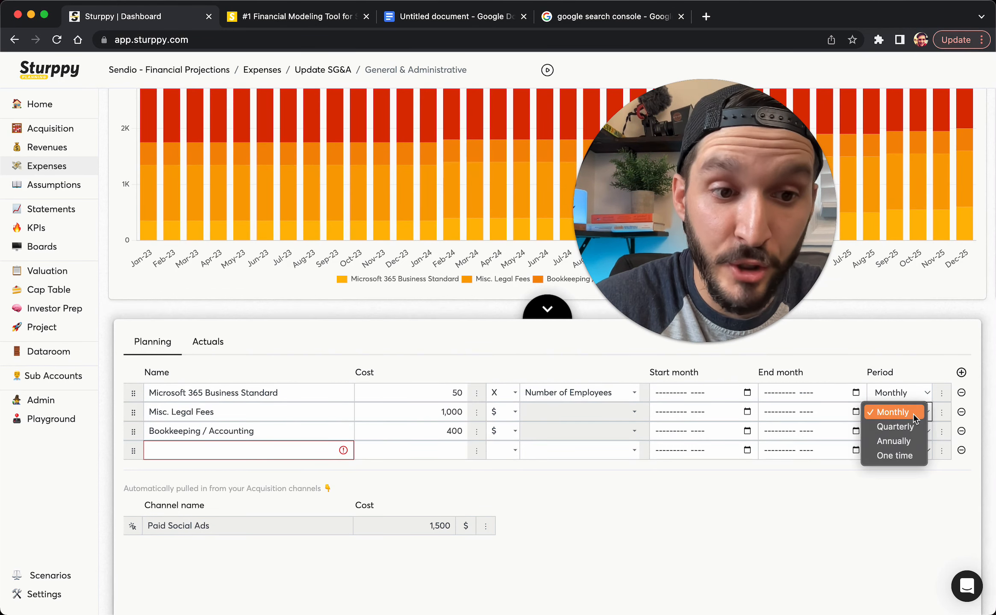
click(897, 427)
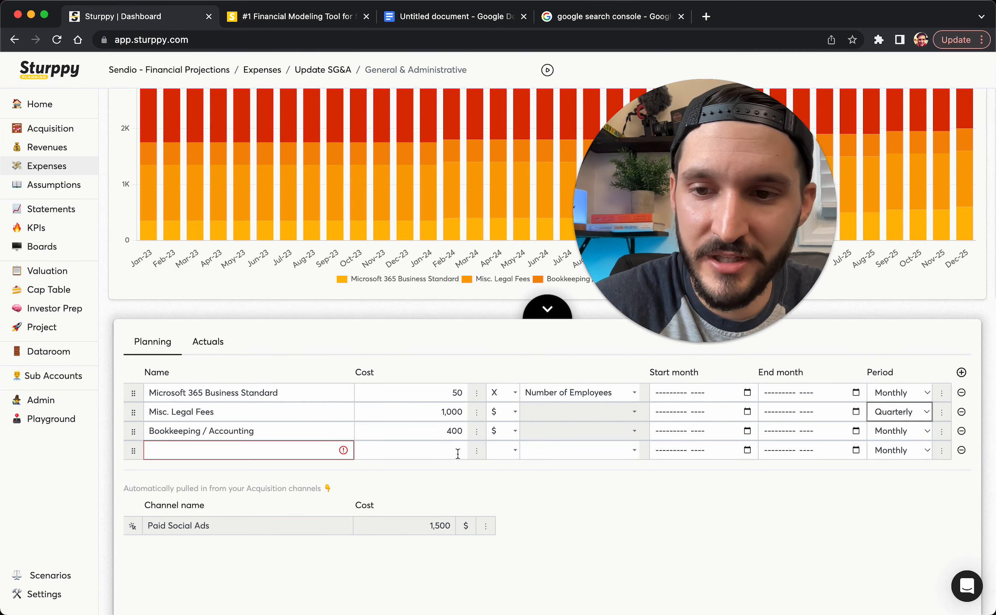
Step: Fill the empty row as Up front startup costs with a fixed $ cost of 5,000 and a One time period
click(243, 452)
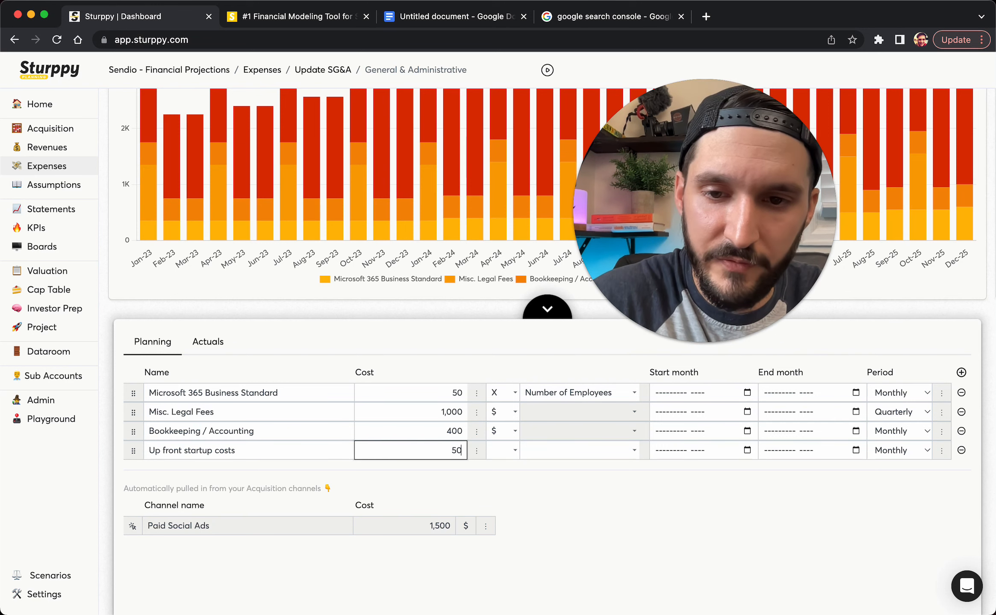
click(419, 444)
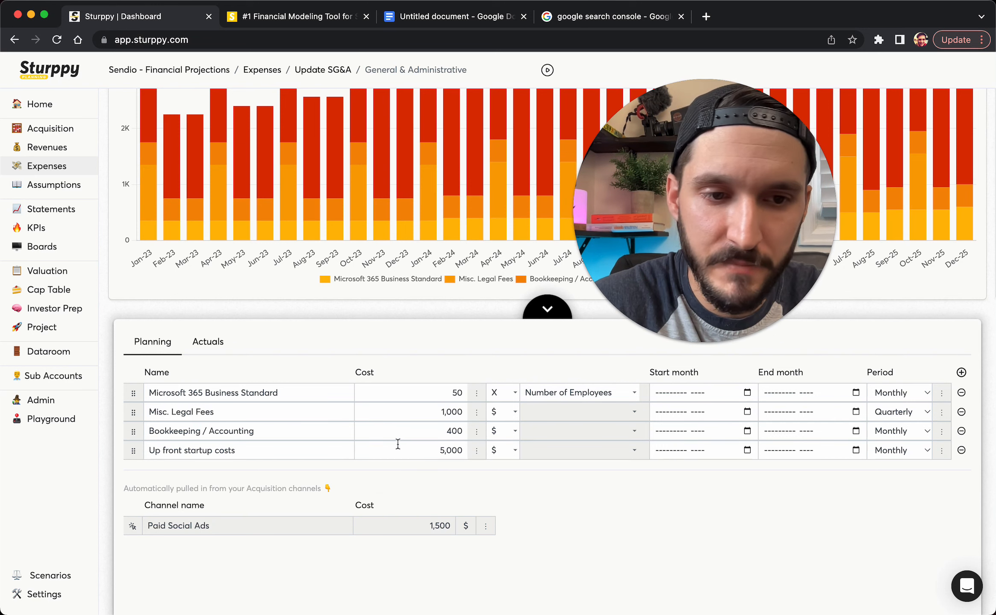
click(918, 454)
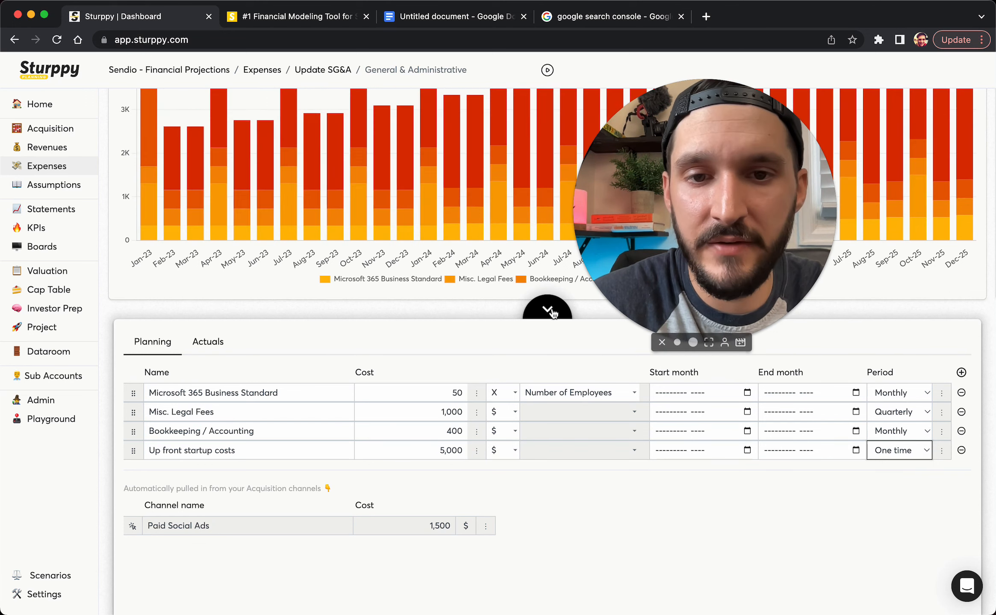
Step: Check the one-time cost in the General & Administrative chart and set the Up front startup costs' start month to June 2023
click(547, 308)
mouse_move(146, 298)
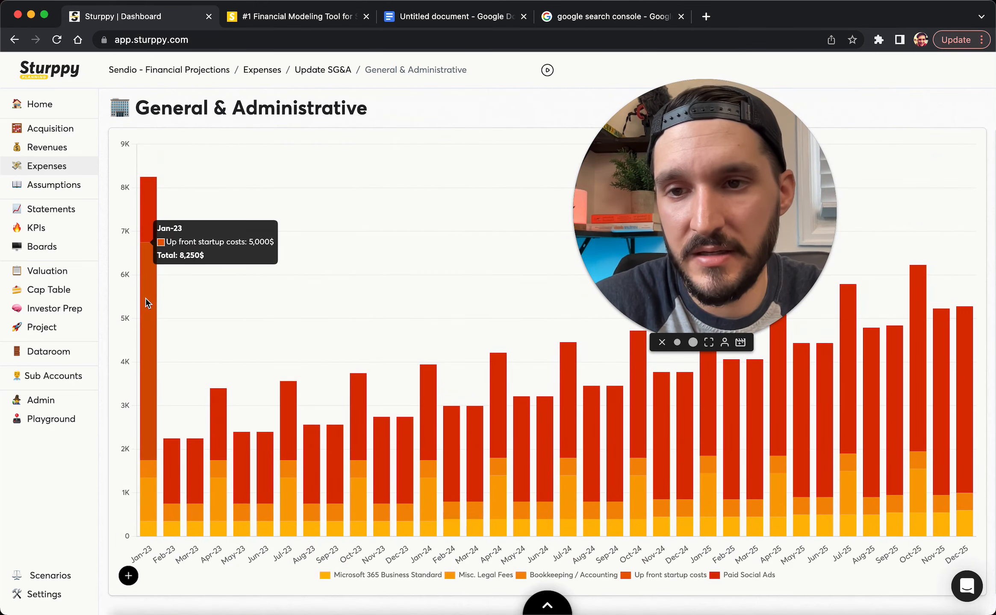
click(545, 605)
click(746, 450)
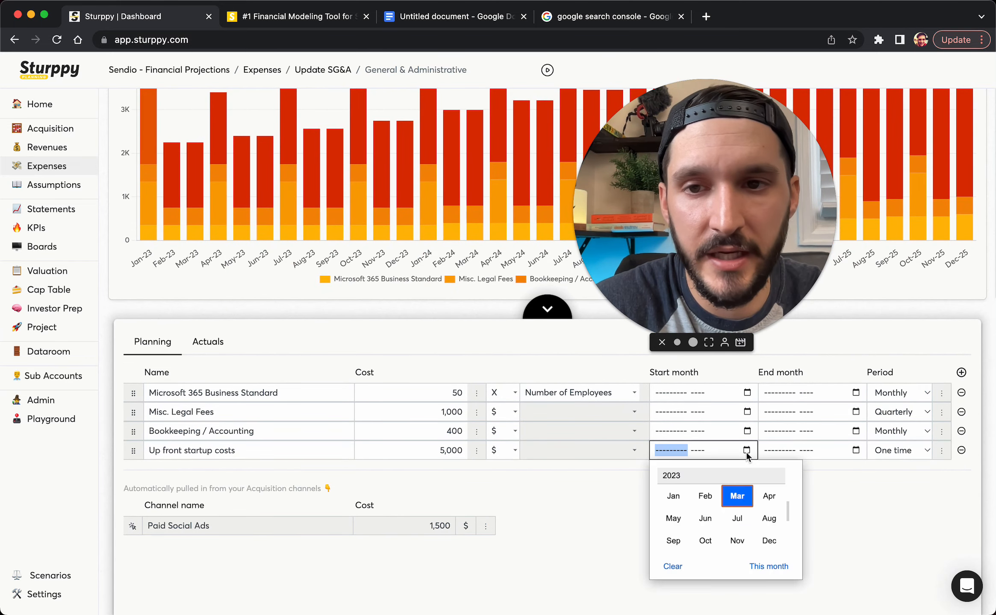
click(706, 519)
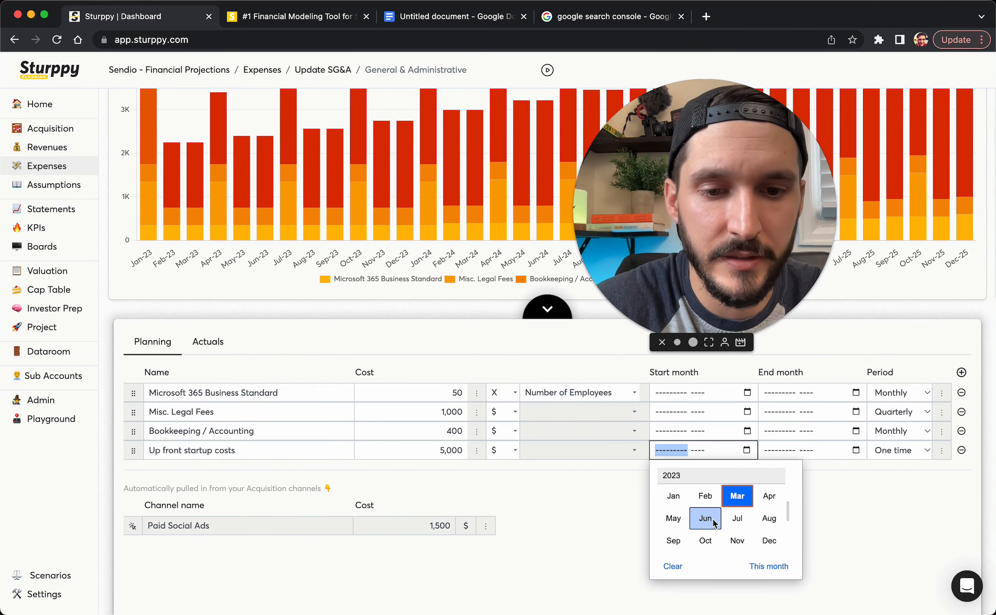
Step: Expand the General & Administrative chart and hide the startup, bookkeeping, legal and Microsoft 365 series to examine only Paid Social Ads
click(543, 307)
mouse_move(263, 323)
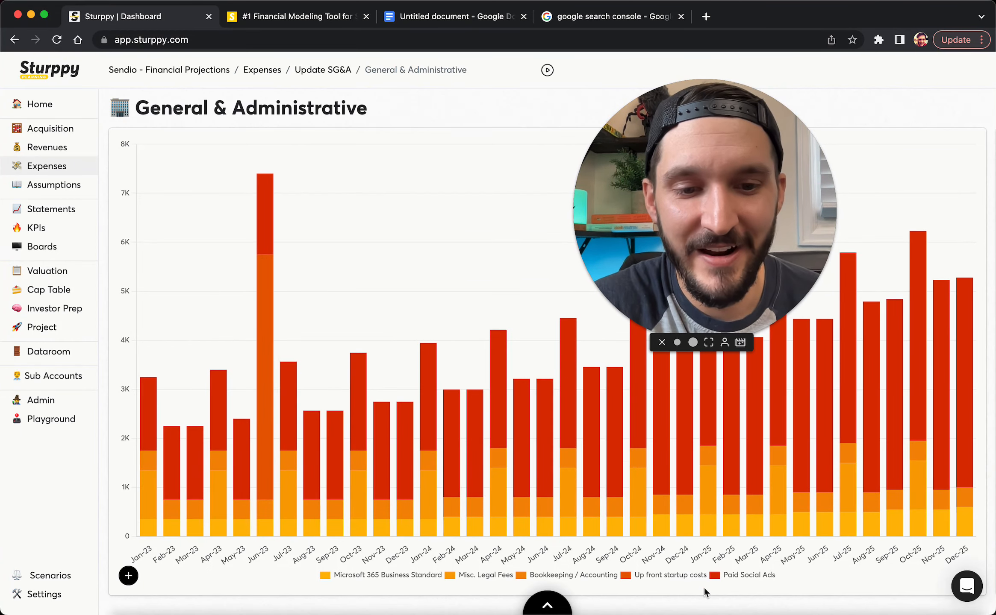
click(626, 577)
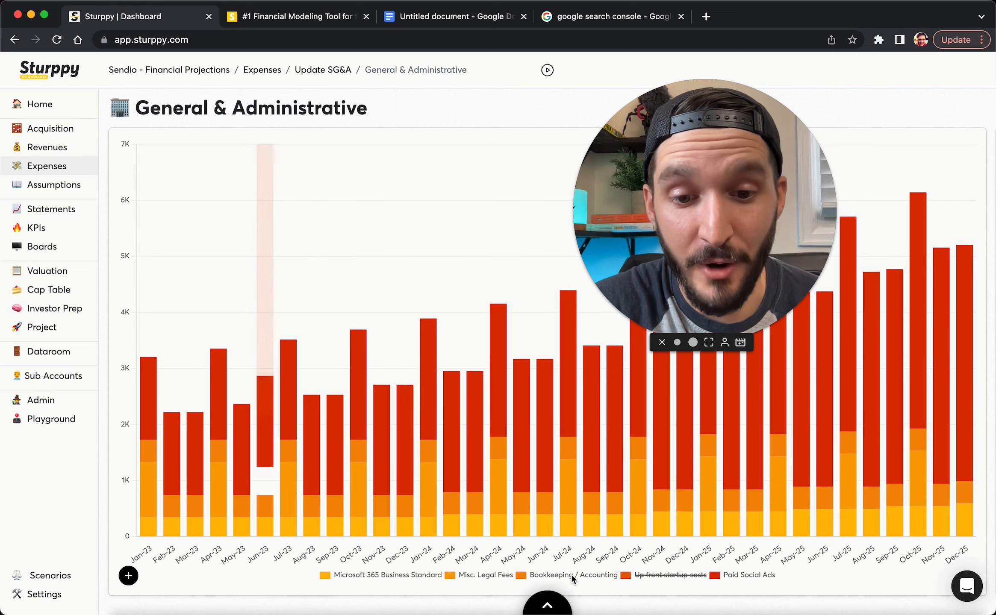
click(571, 575)
click(470, 575)
click(377, 575)
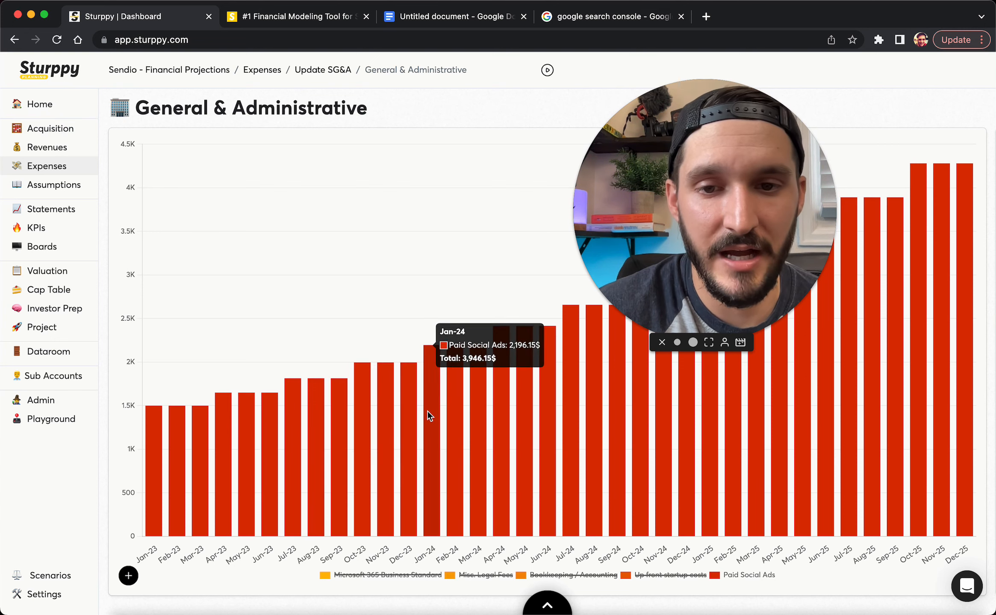
click(542, 607)
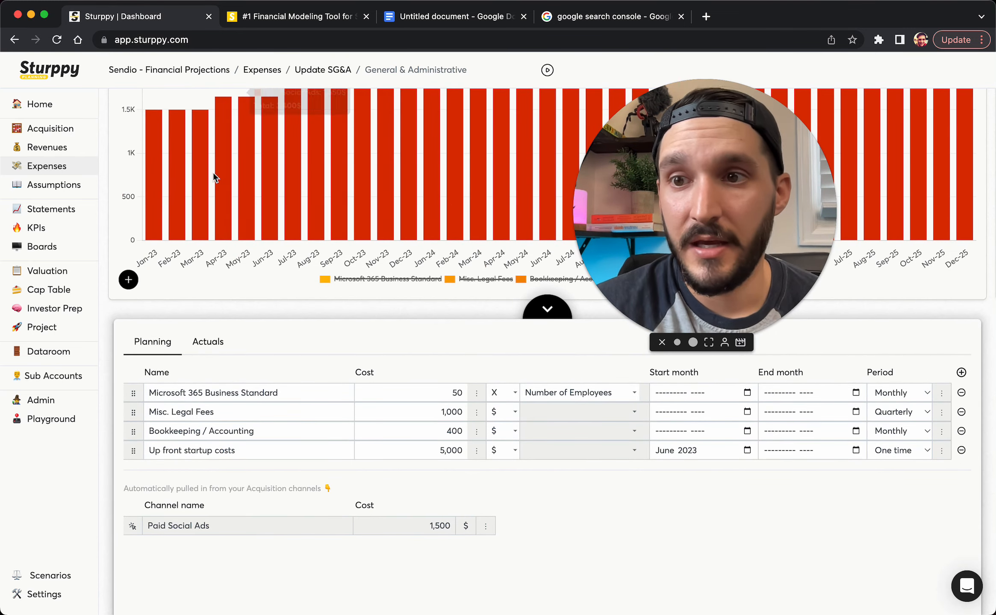
click(547, 307)
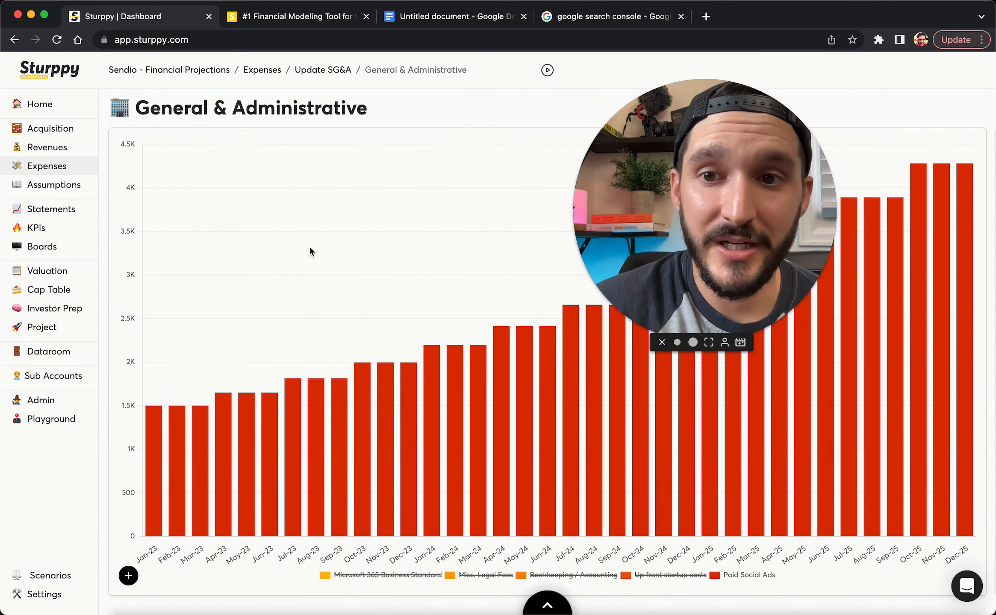
Step: Open the Income Statement from the statements, review it, download it as a spreadsheet, and return to Sturppy
click(51, 212)
drag(679, 205, 752, 167)
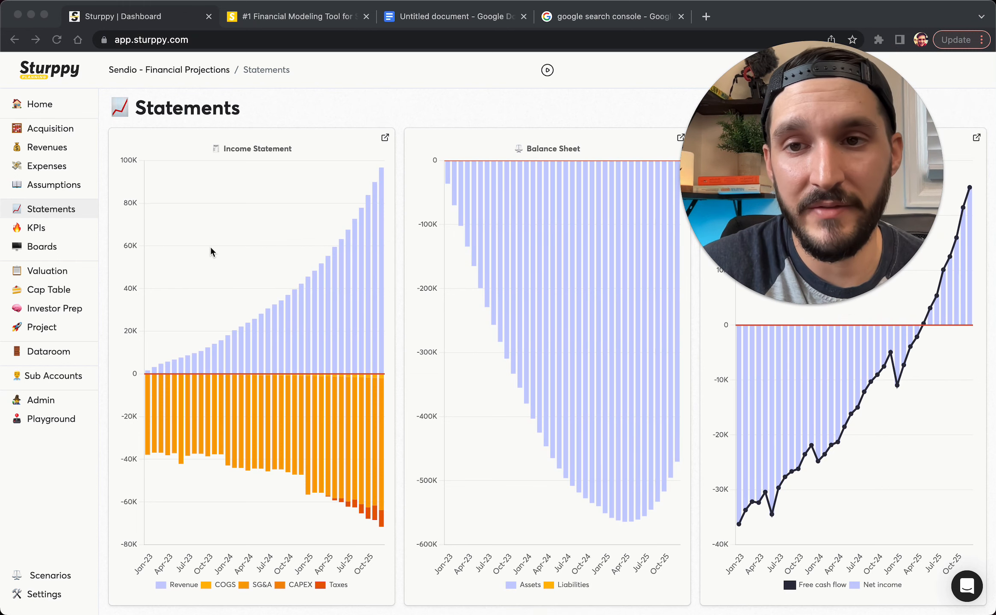
drag(828, 143, 754, 227)
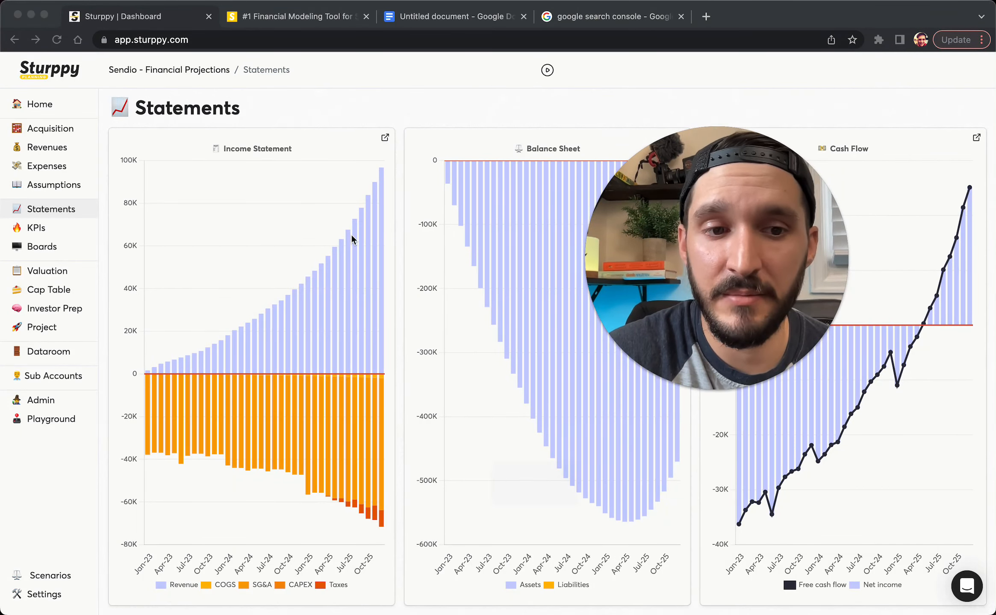
click(324, 251)
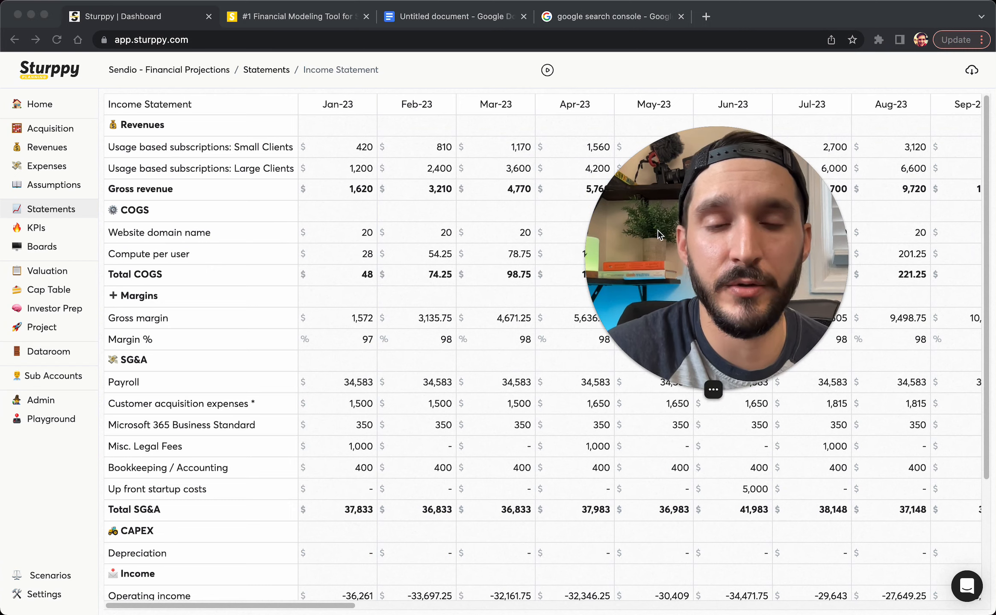
drag(657, 231, 634, 350)
scroll(428, 287, down, 5)
scroll(428, 287, up, 5)
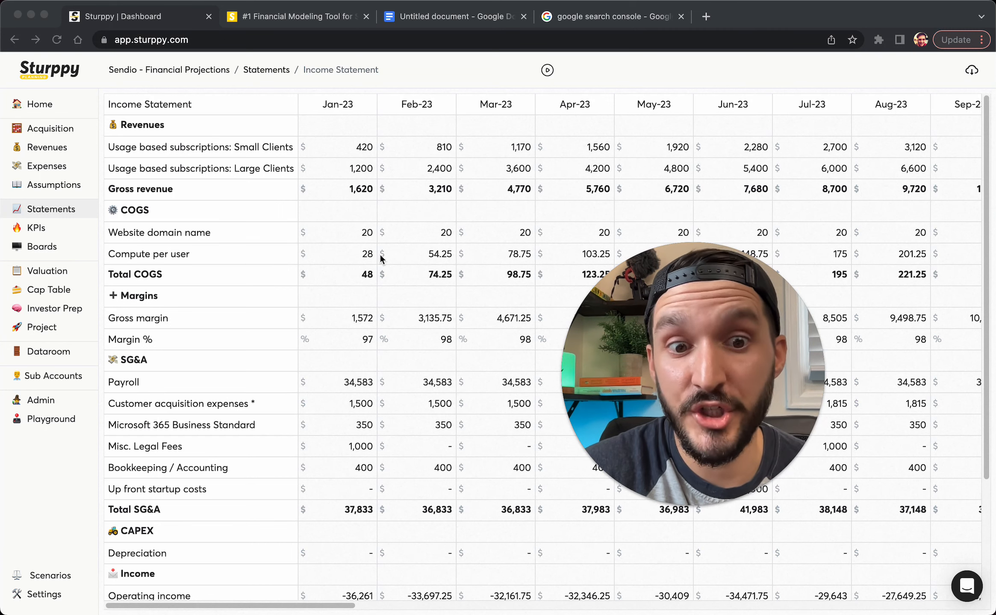
click(971, 72)
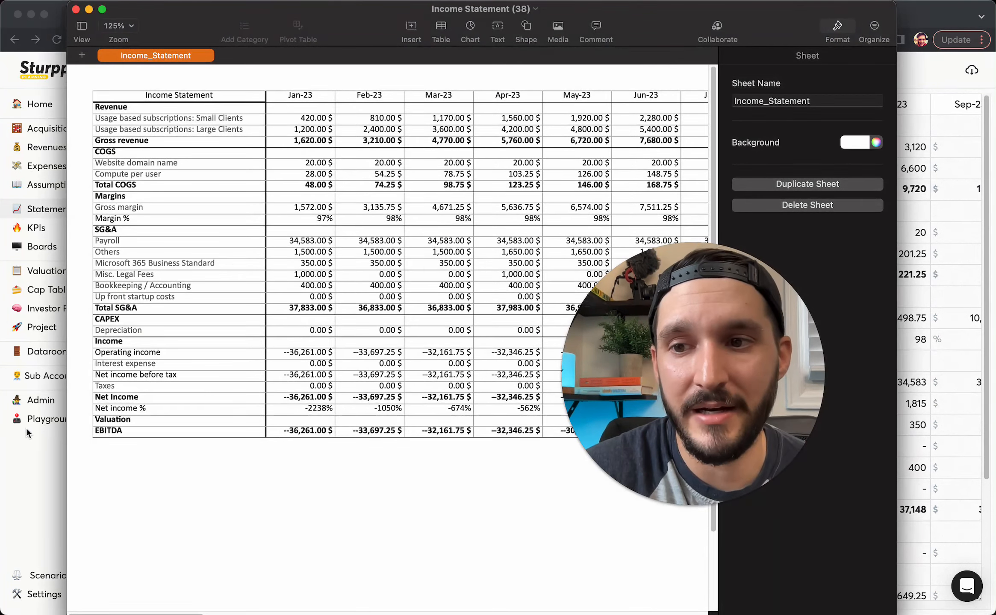
click(26, 429)
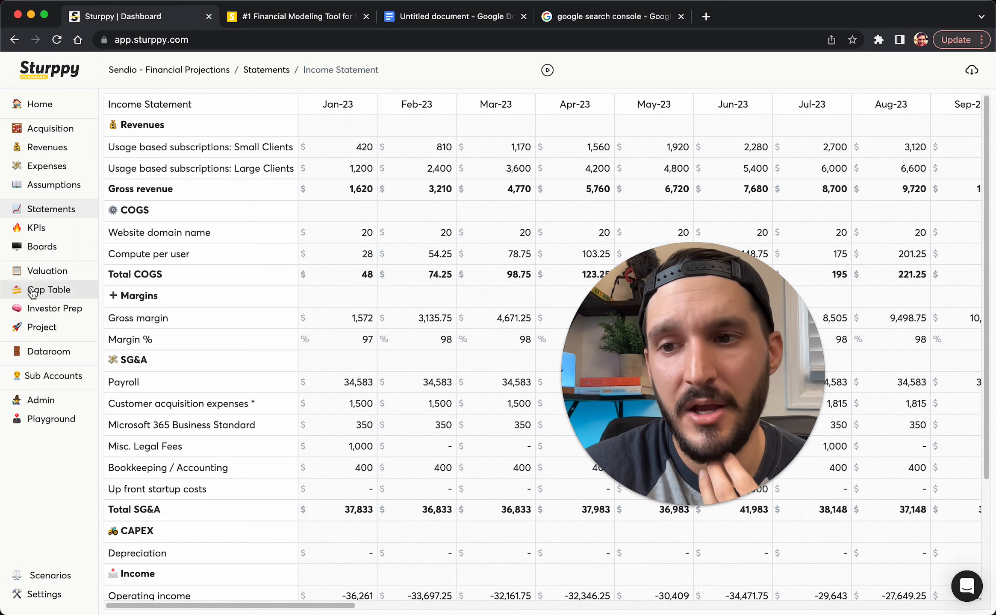
Step: In the project settings, set the number of projection months to 60 and the projections time frame to Quarterly
click(35, 327)
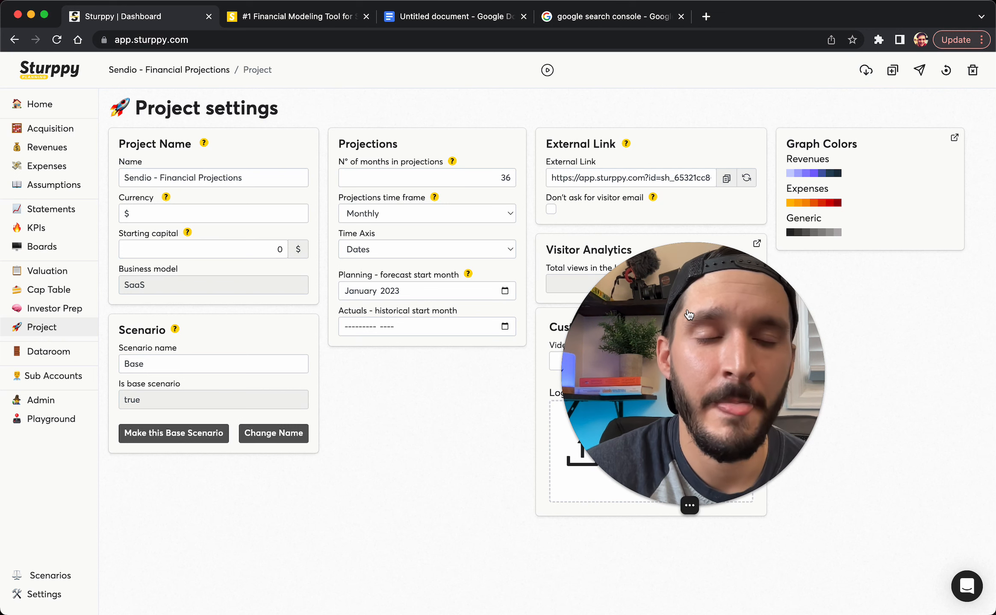
drag(689, 307, 835, 364)
click(834, 159)
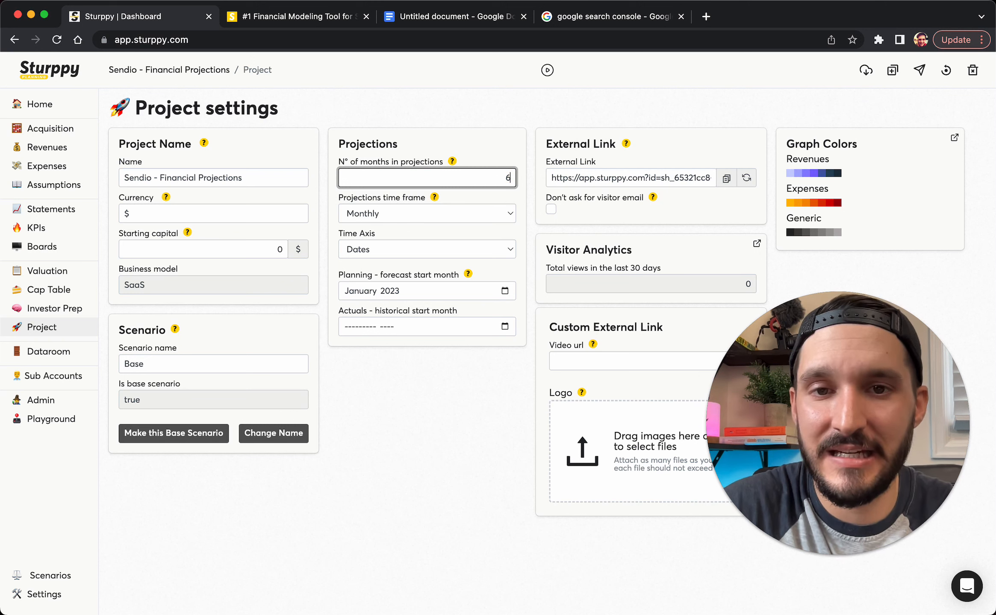
click(454, 219)
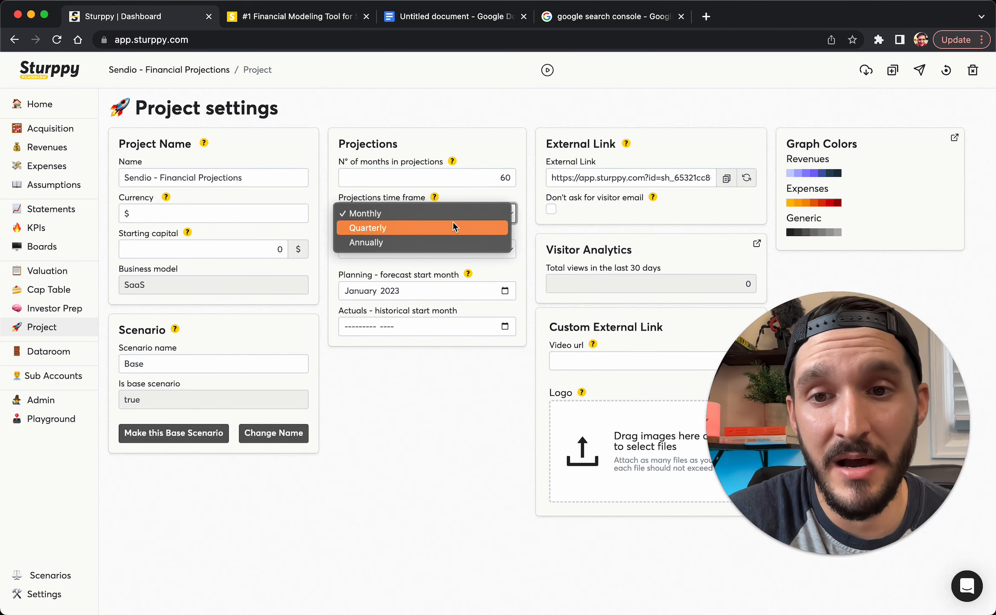
click(445, 227)
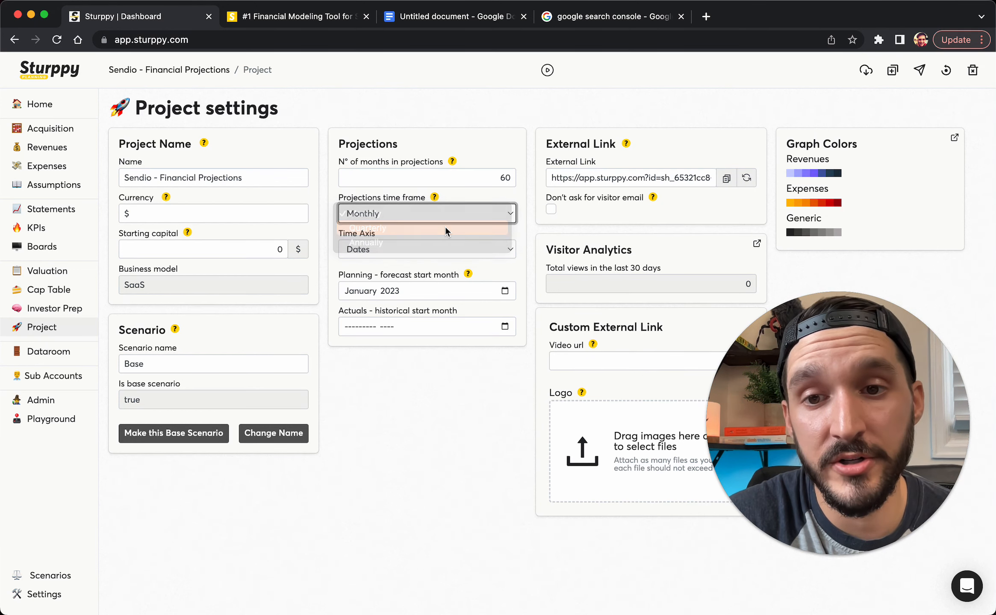
Step: Review the projections on the home dashboard and the KPIs page, showing the expense breakdown instead of the burn rate
click(31, 107)
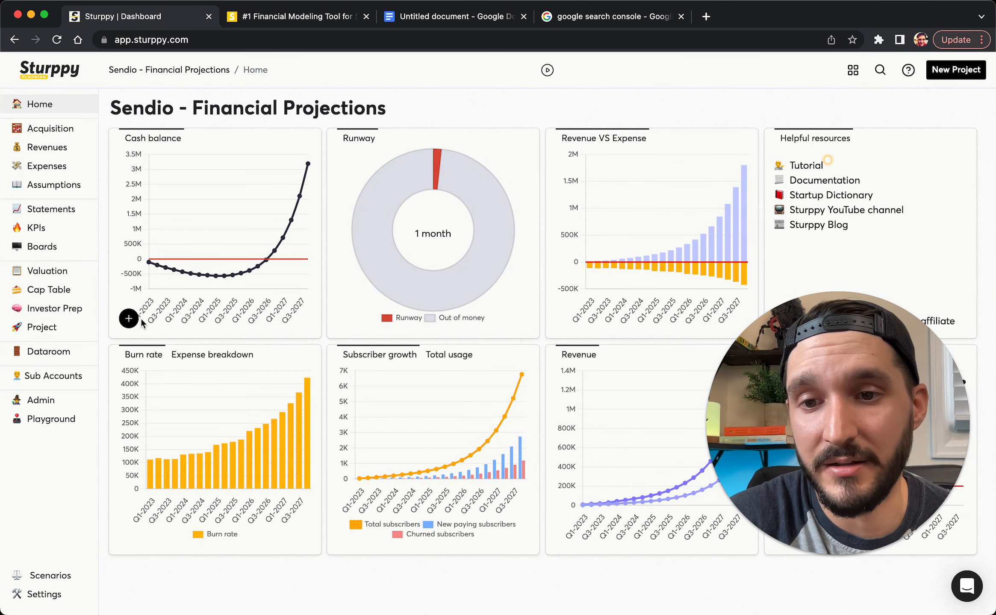
click(38, 327)
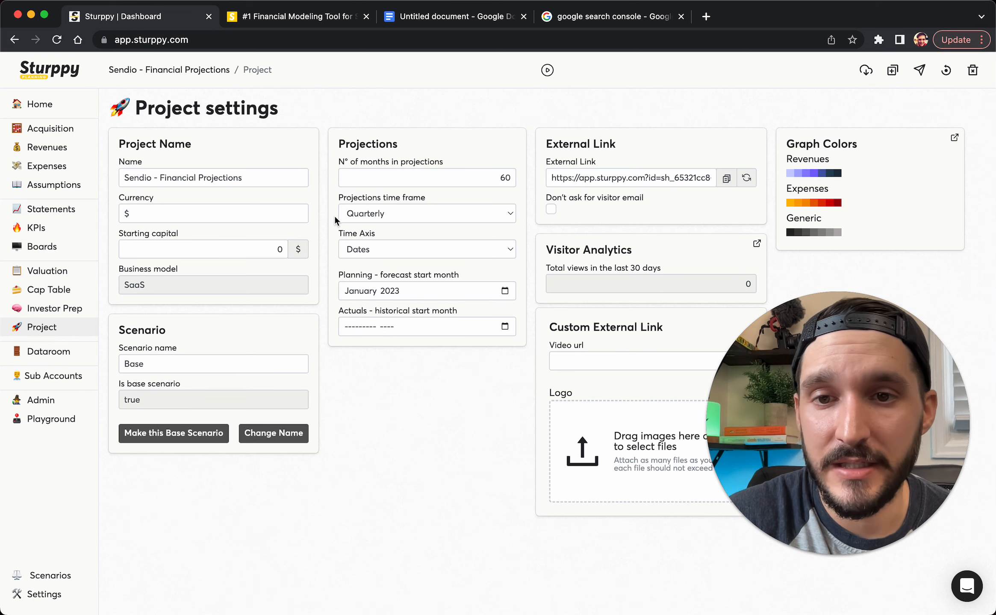
click(47, 230)
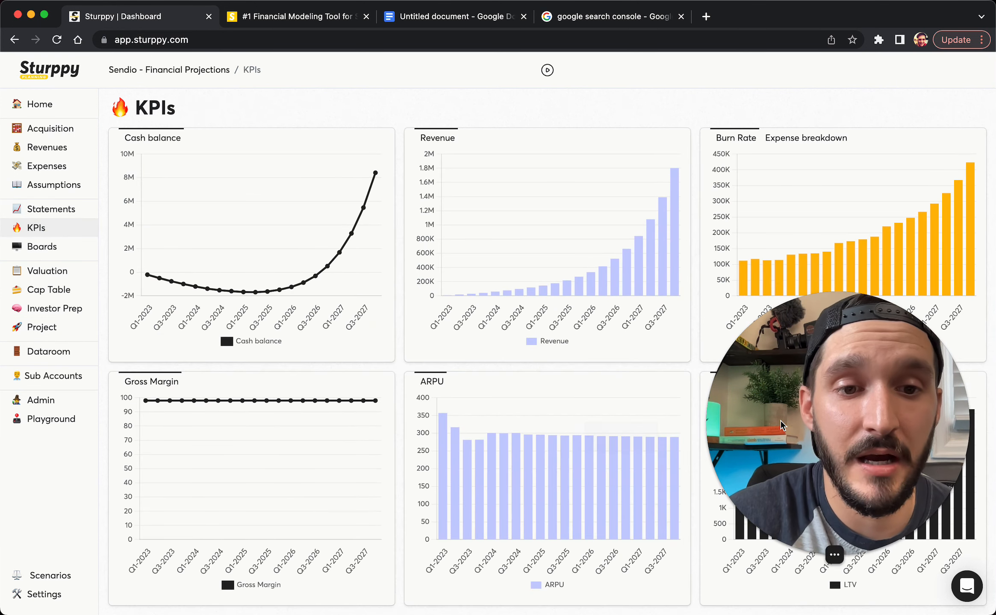
drag(782, 406, 307, 184)
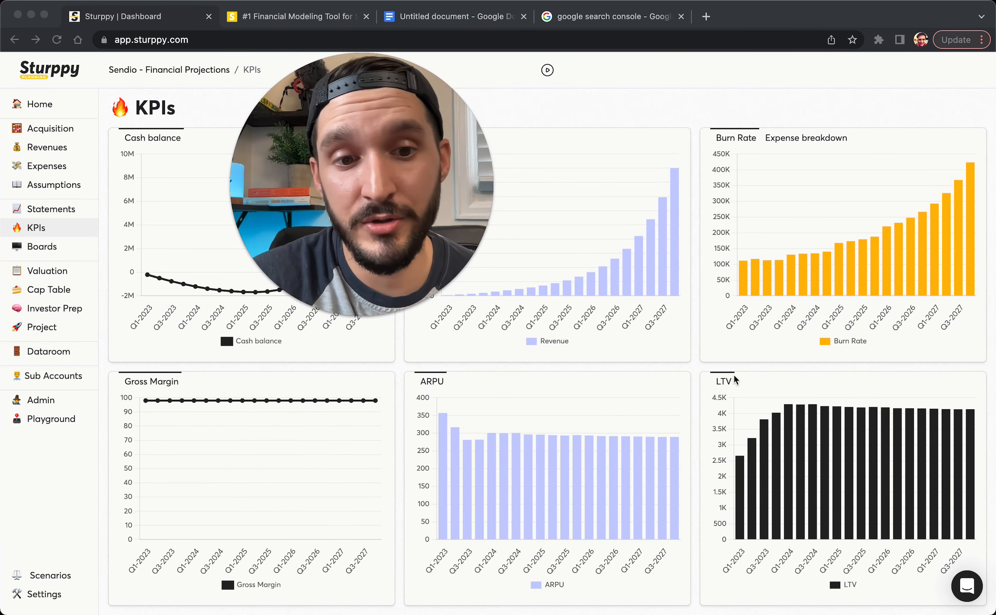
click(739, 396)
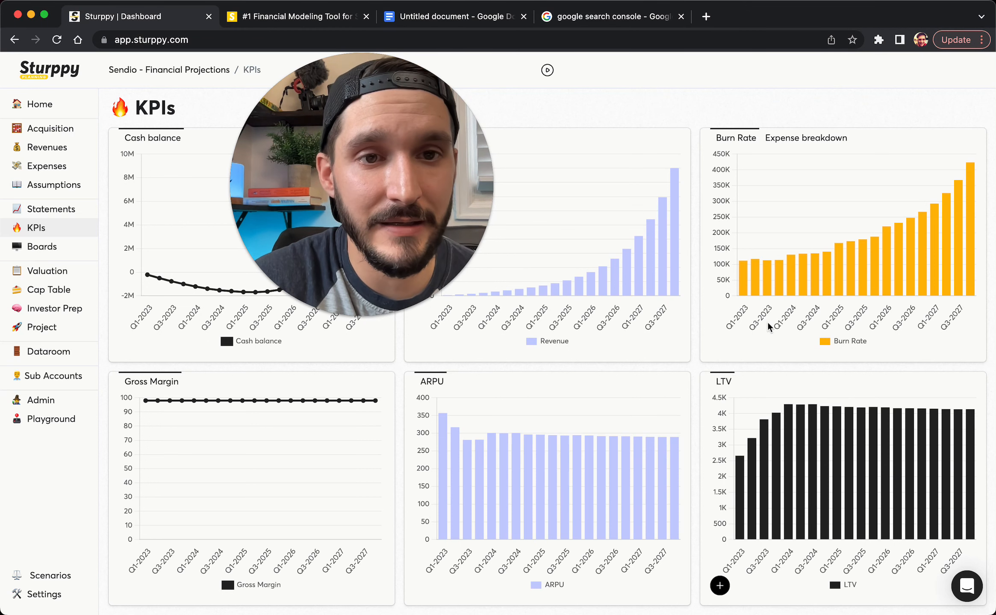
click(791, 139)
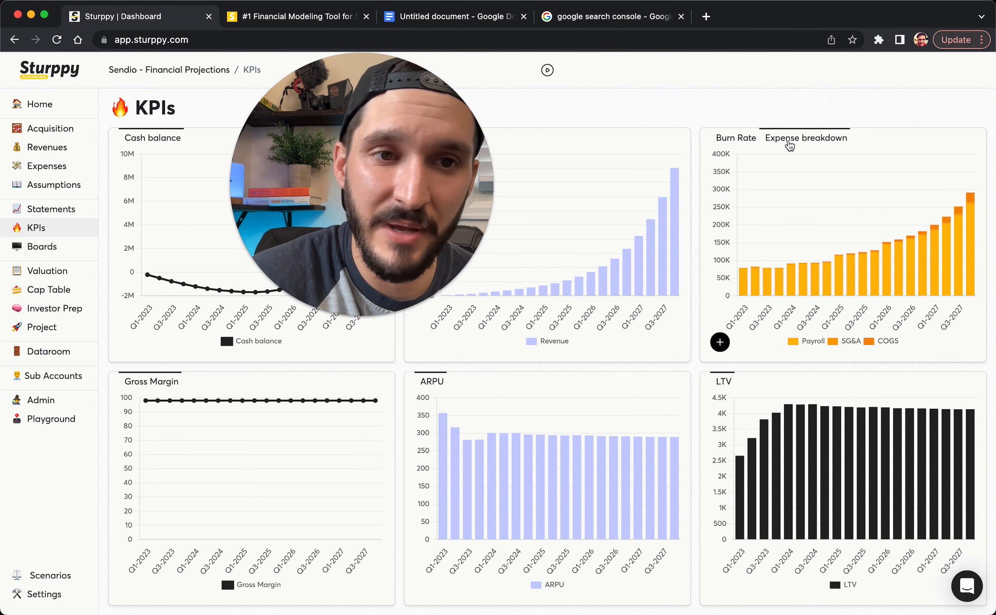
drag(431, 253, 746, 339)
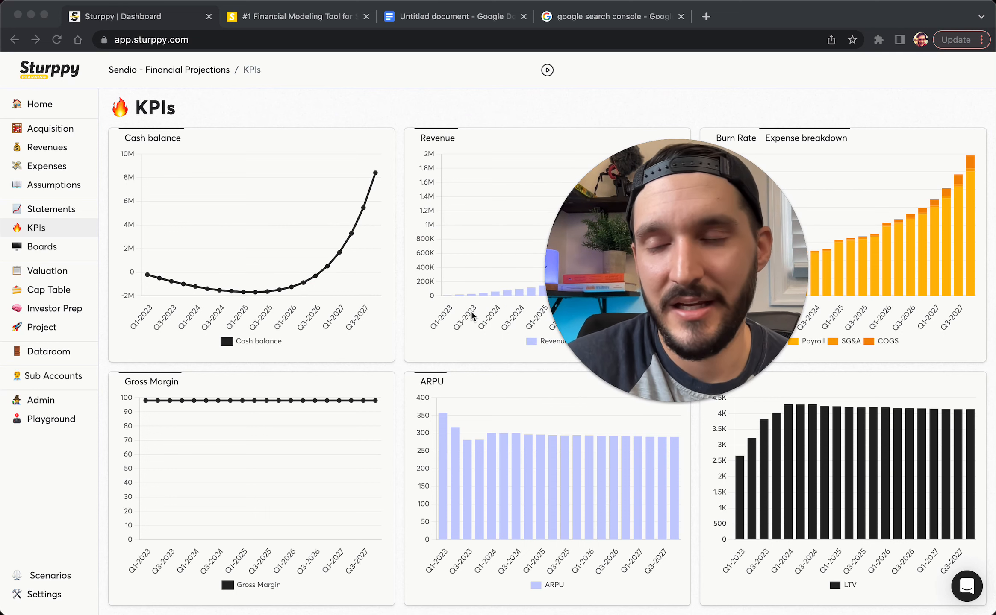
Step: Try to widen the Cash balance chart in the home dashboard's layout editing mode, and look at the Cap Table page
click(48, 112)
click(51, 106)
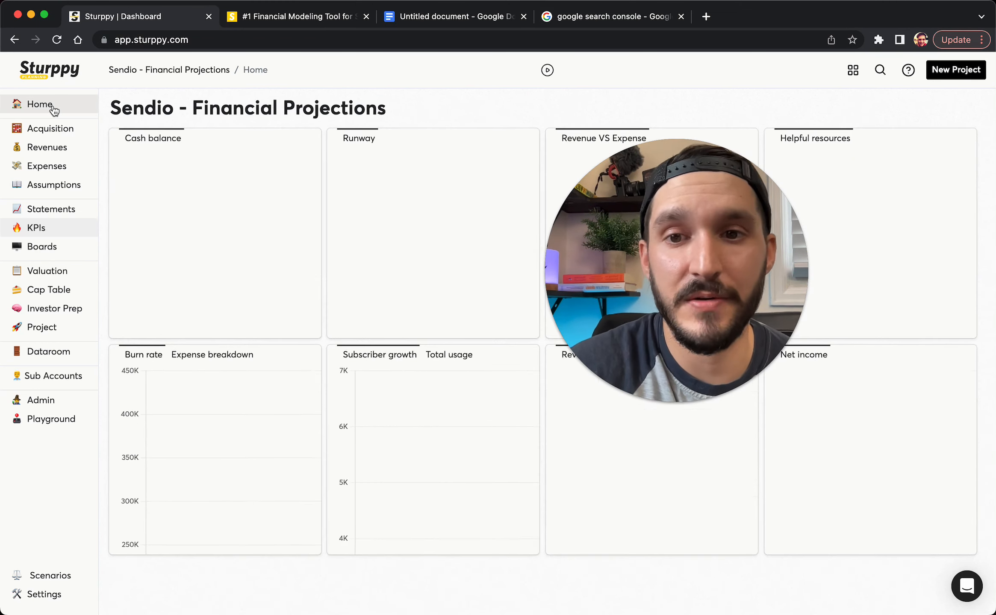
drag(638, 207, 760, 268)
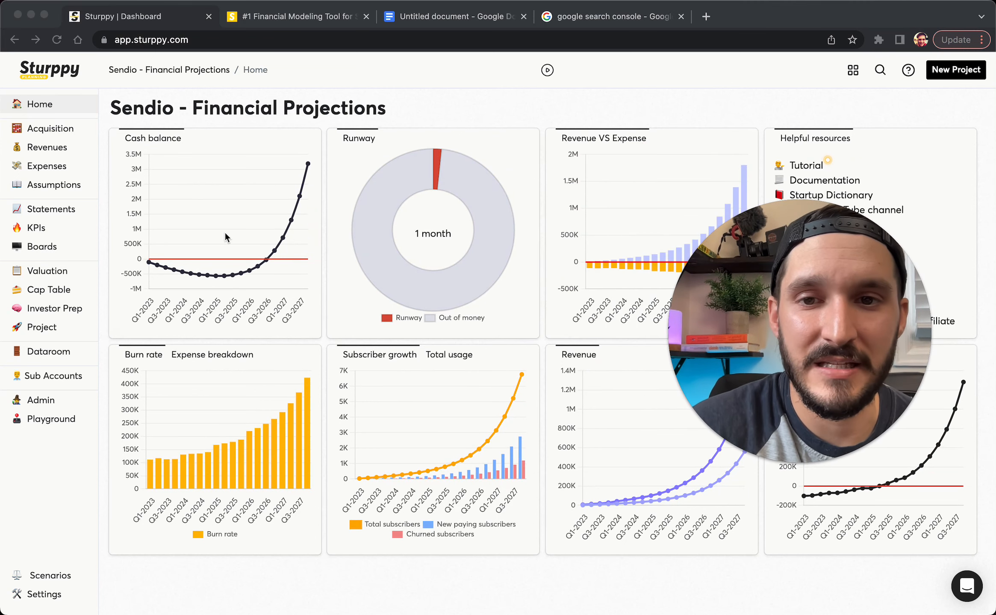
click(852, 70)
mouse_move(318, 335)
mouse_down()
mouse_move(469, 334)
mouse_move(331, 333)
mouse_up()
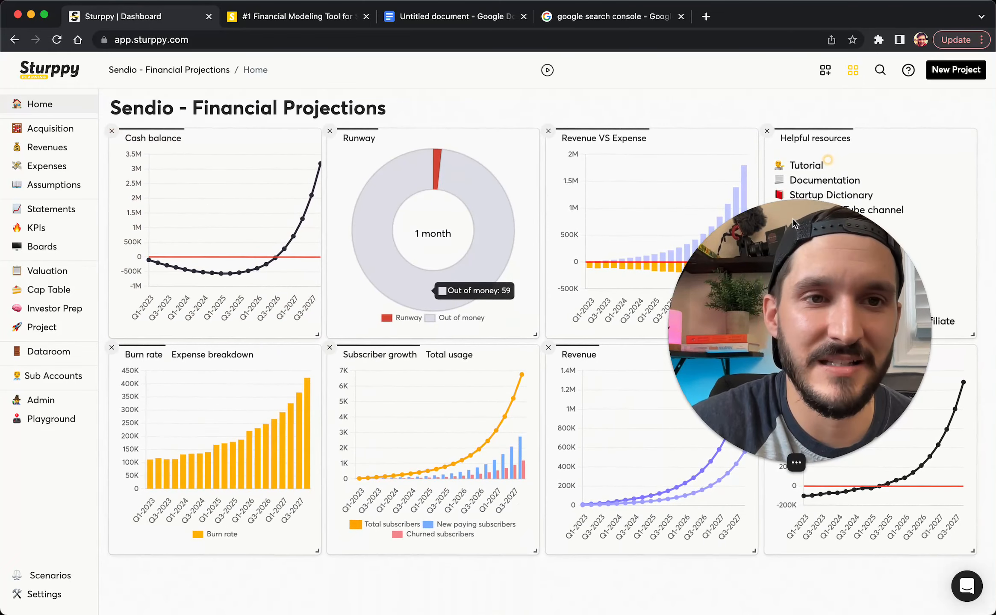
click(852, 70)
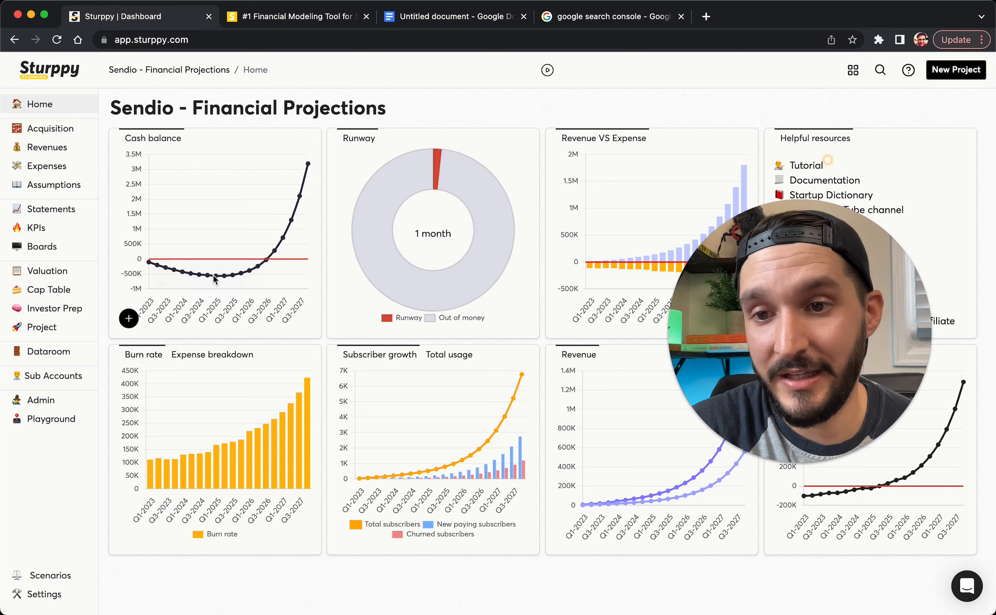
mouse_move(215, 276)
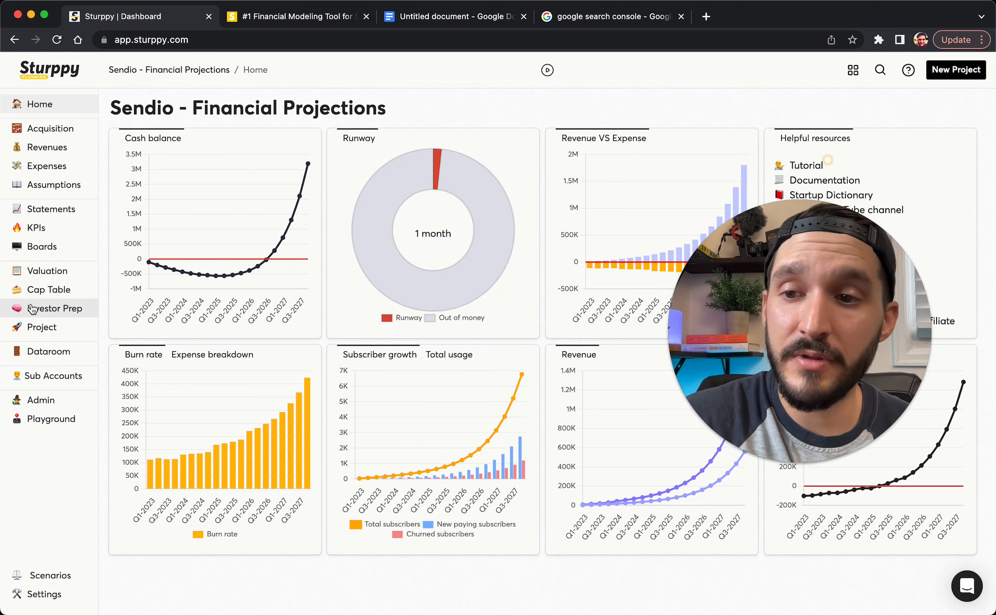
click(41, 293)
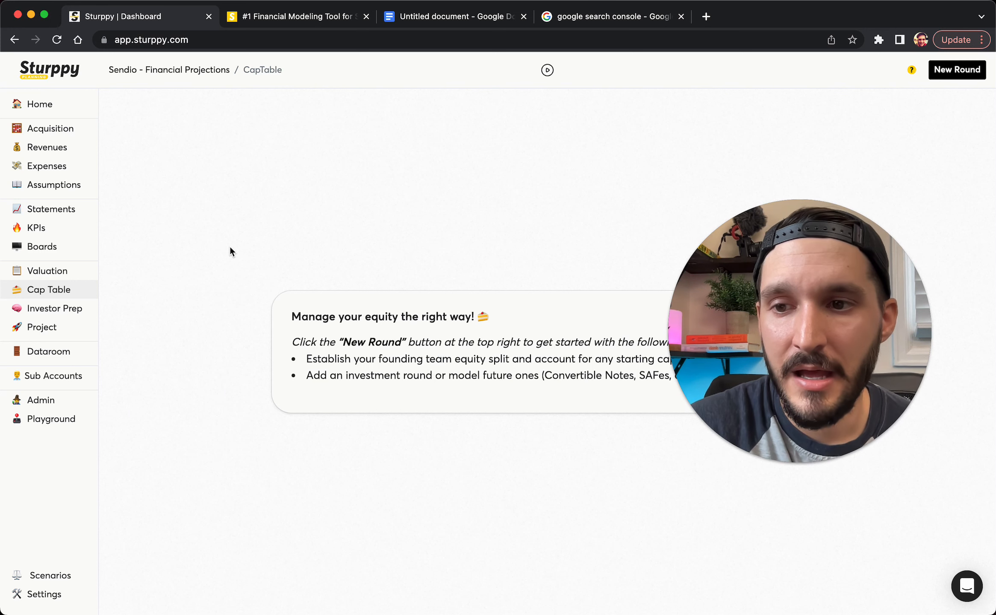
Step: Copy the external link from the project settings and open the shared financial model in a new browser tab
click(58, 337)
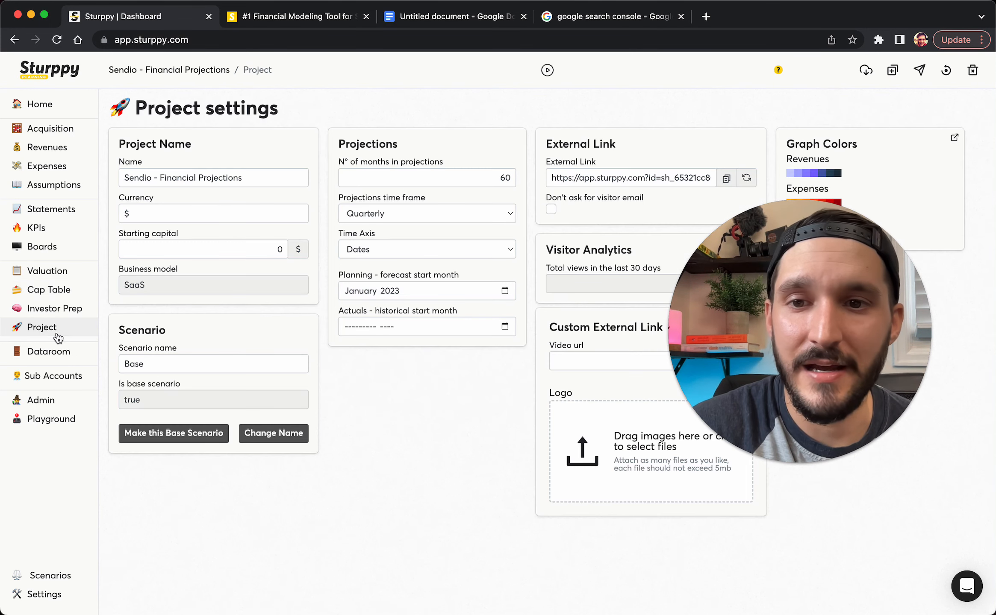
click(726, 179)
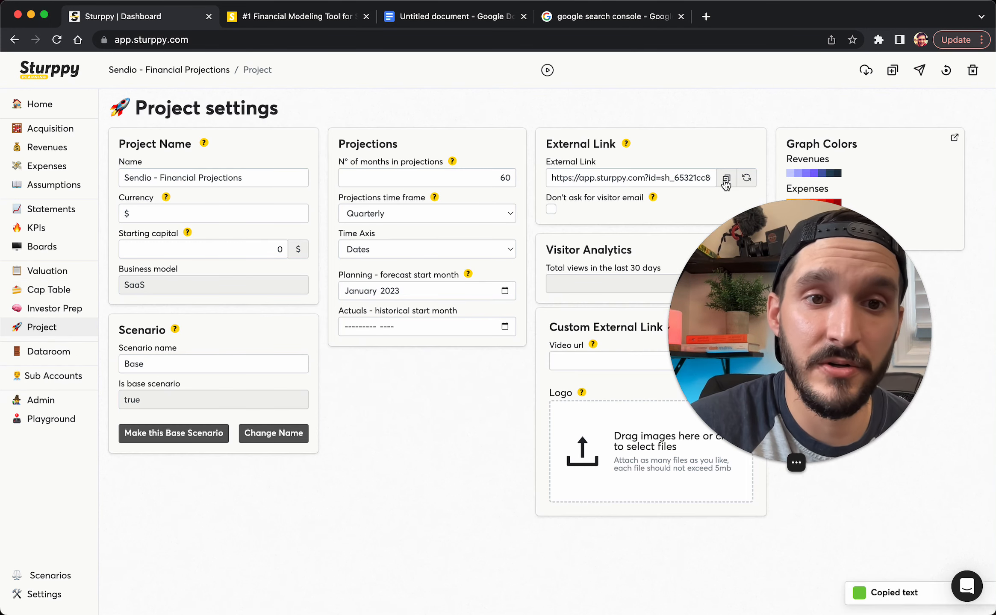
click(706, 16)
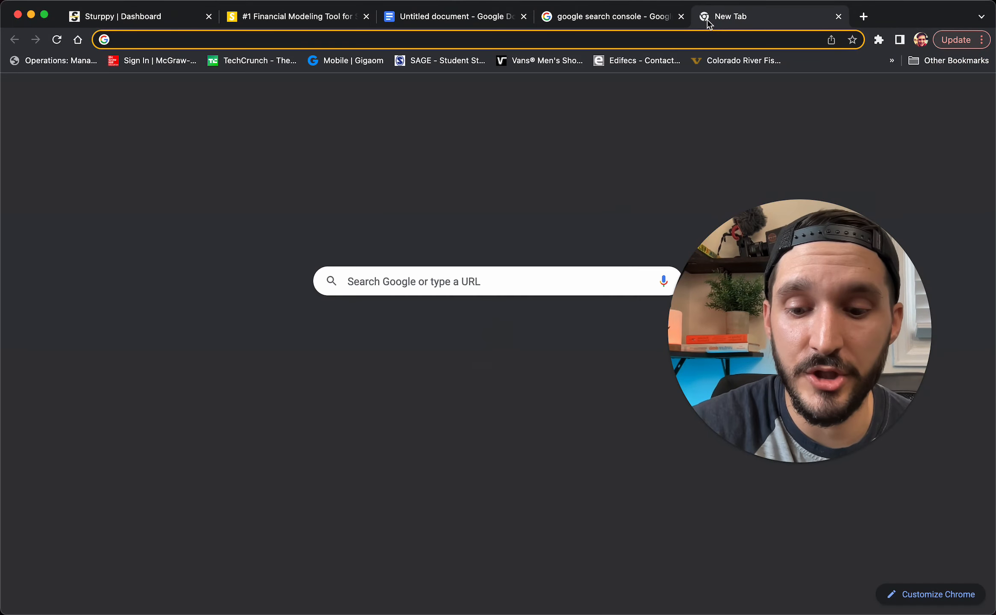
key(super+v)
key(Return)
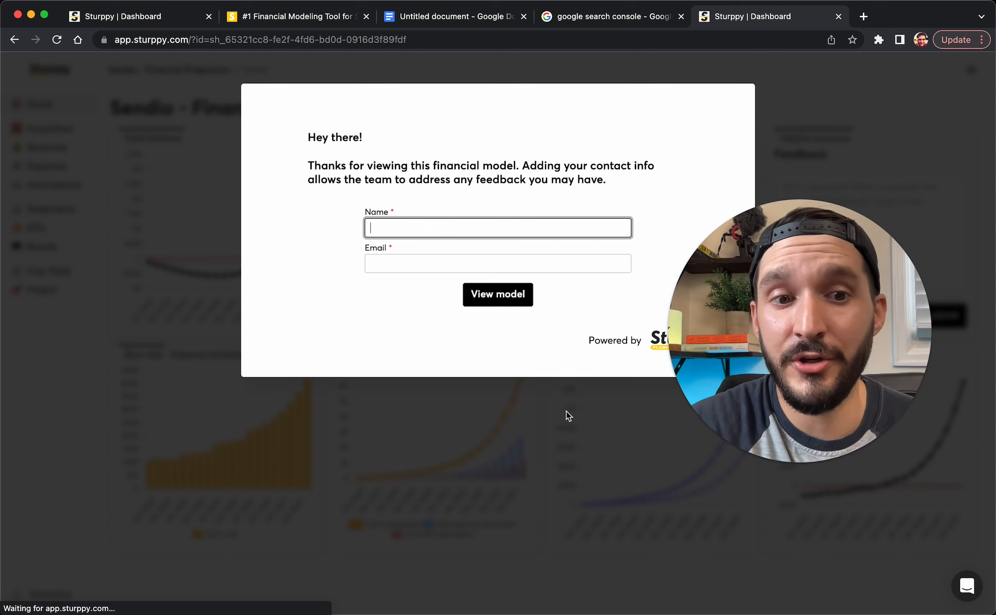
drag(701, 358, 707, 496)
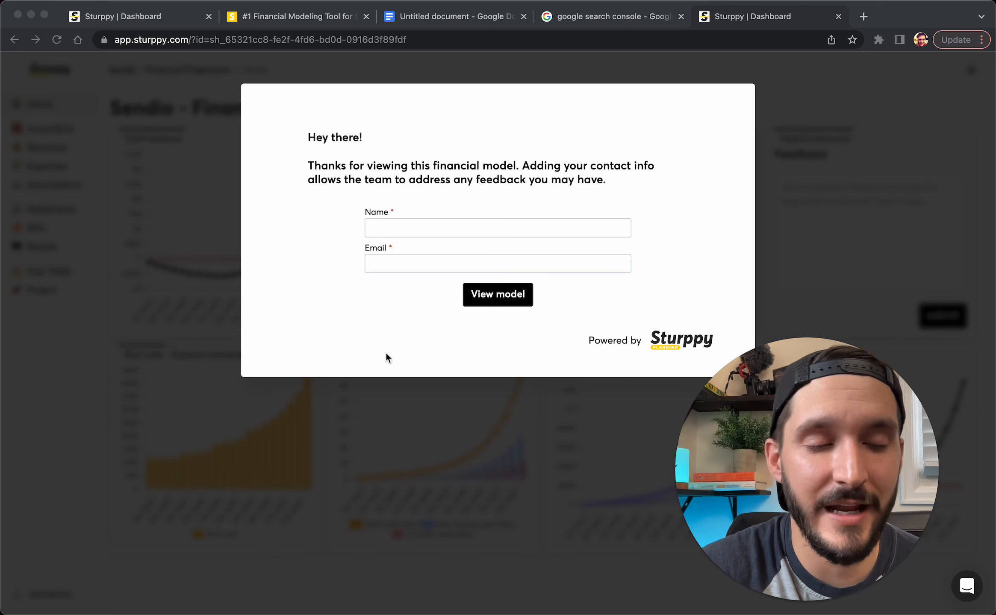
Step: Return to the original Sturppy project and view its projections on the home dashboard
click(145, 26)
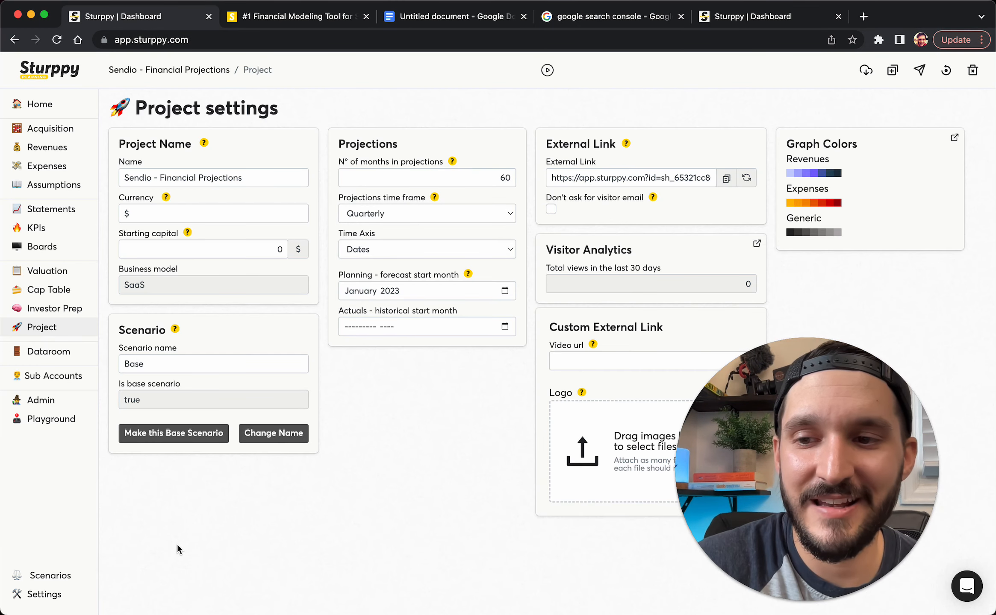
click(36, 113)
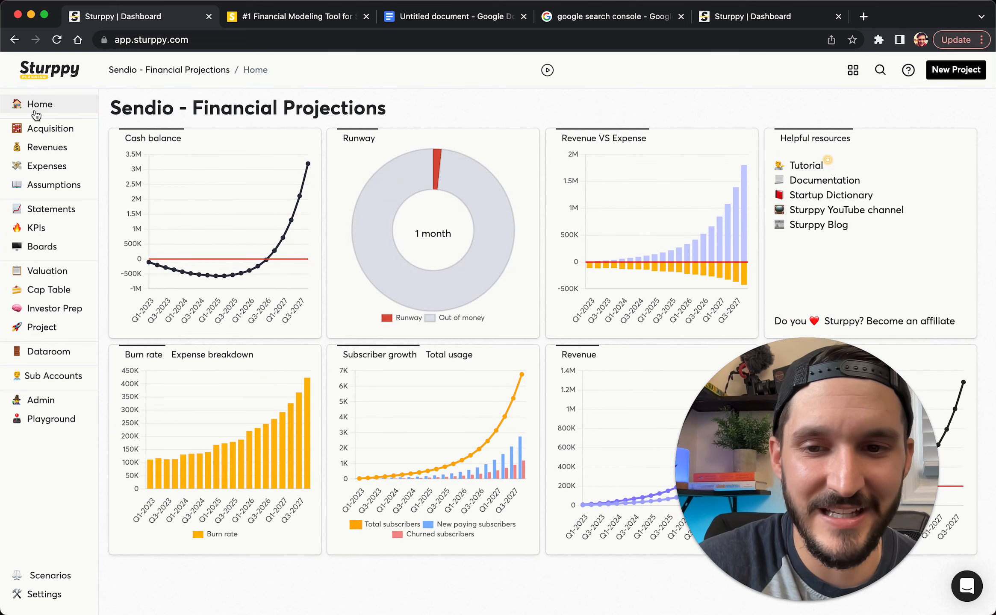